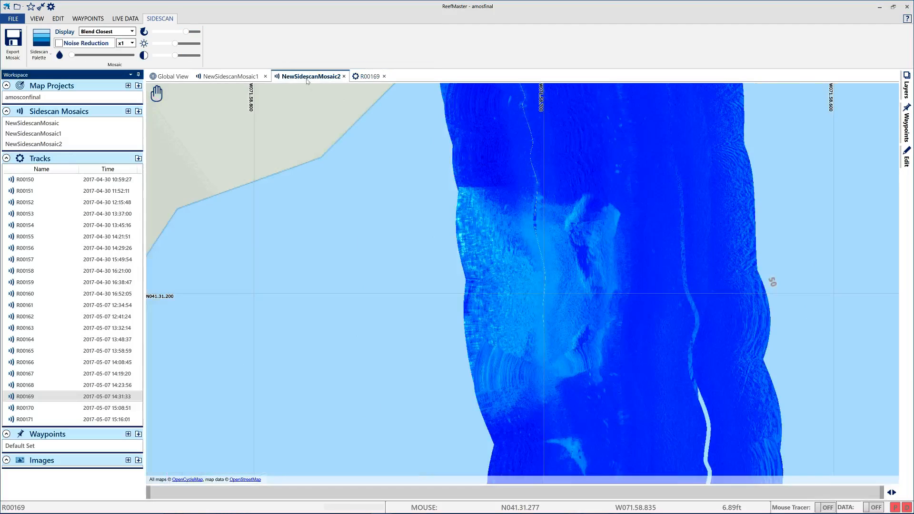
Step: Examine the track coverage in NewSidescanMosaic2 and compare it with the displayed section of track R00169
scroll(371, 187, "down", 2)
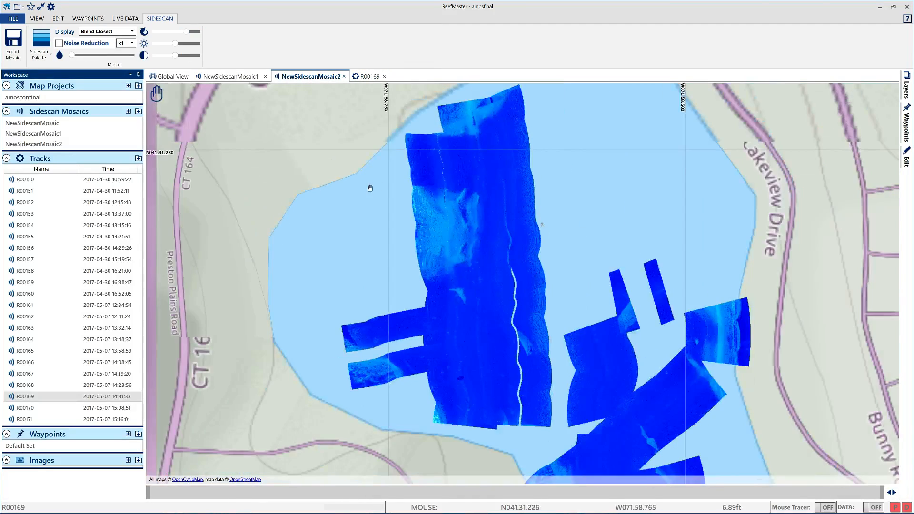
scroll(370, 188, "down", 3)
left_click_drag(344, 276, 337, 228)
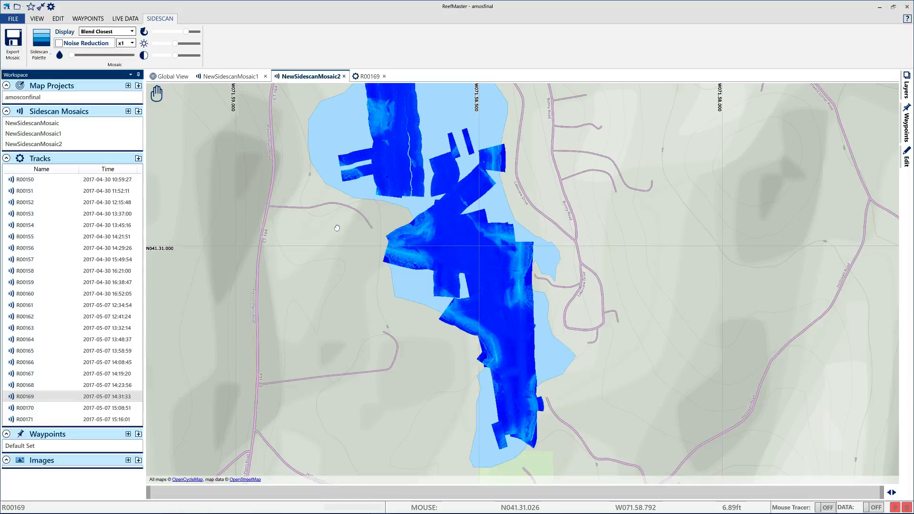
left_click_drag(292, 138, 302, 189)
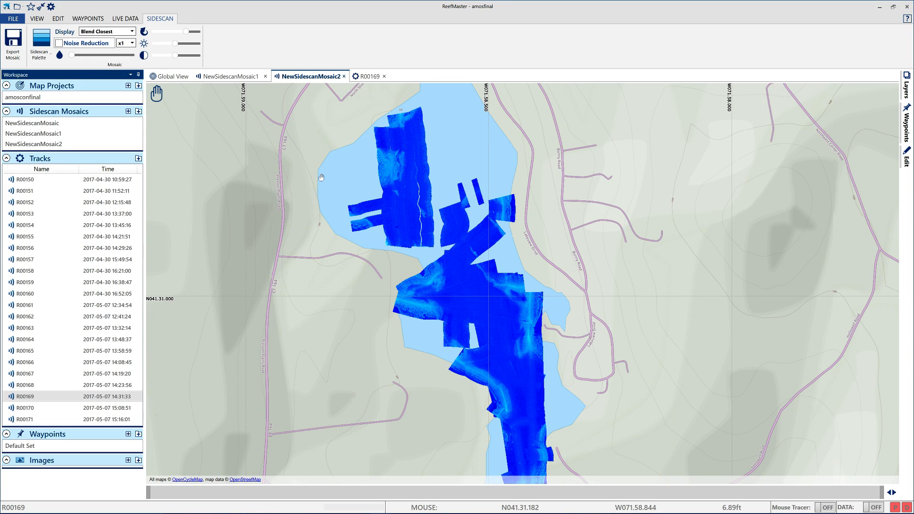
scroll(339, 175, "up", 2)
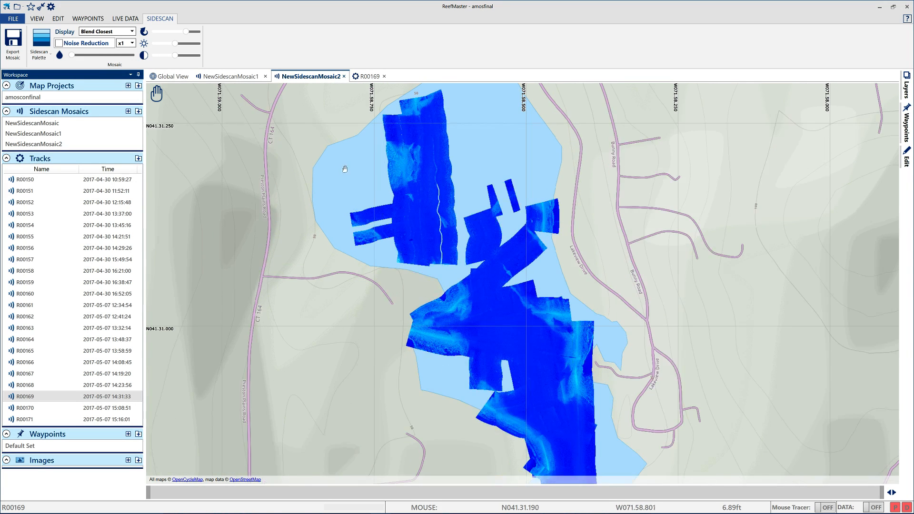
scroll(345, 171, "up", 1)
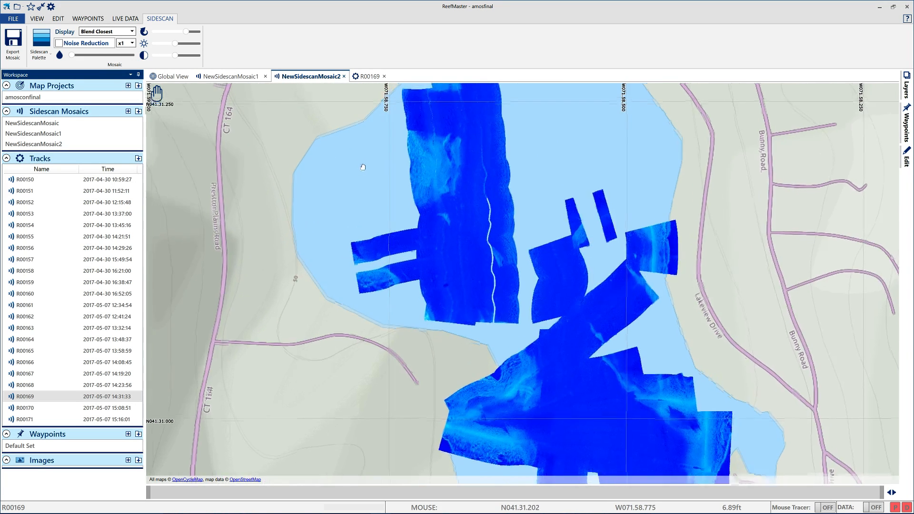
left_click_drag(348, 196, 345, 200)
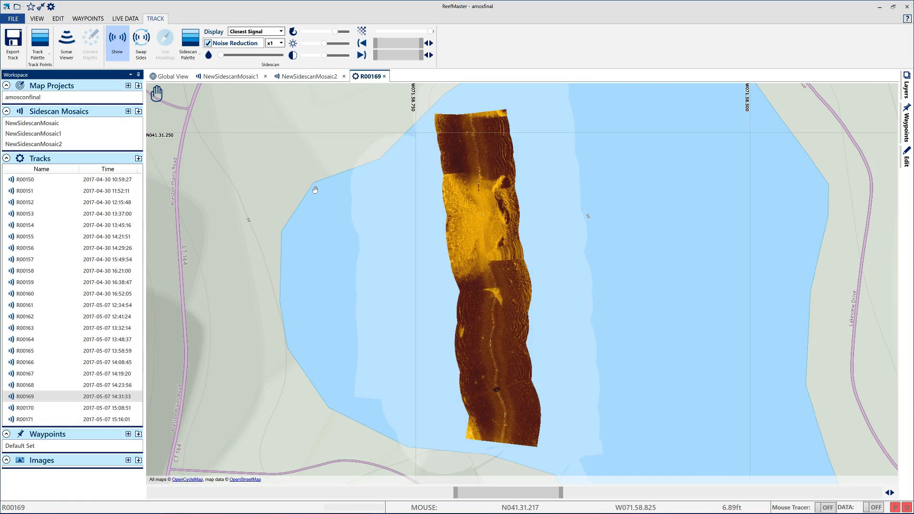
left_click(318, 77)
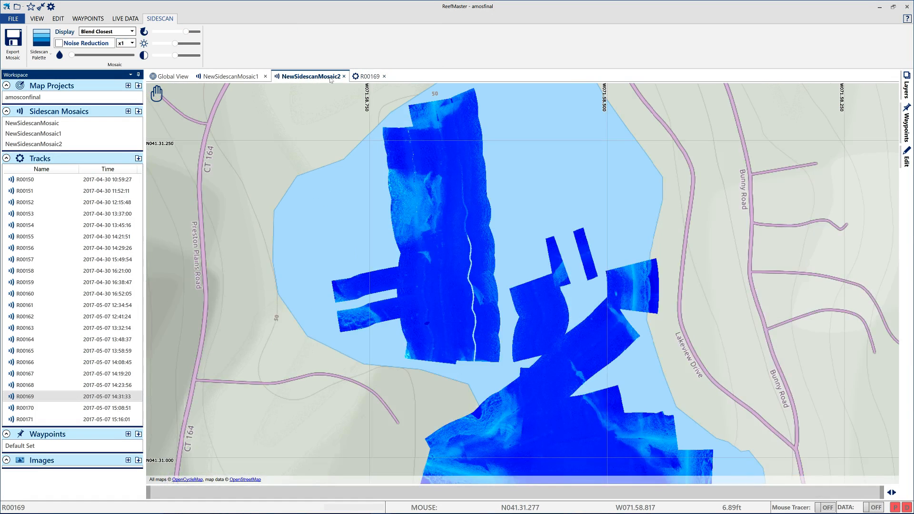
left_click(371, 77)
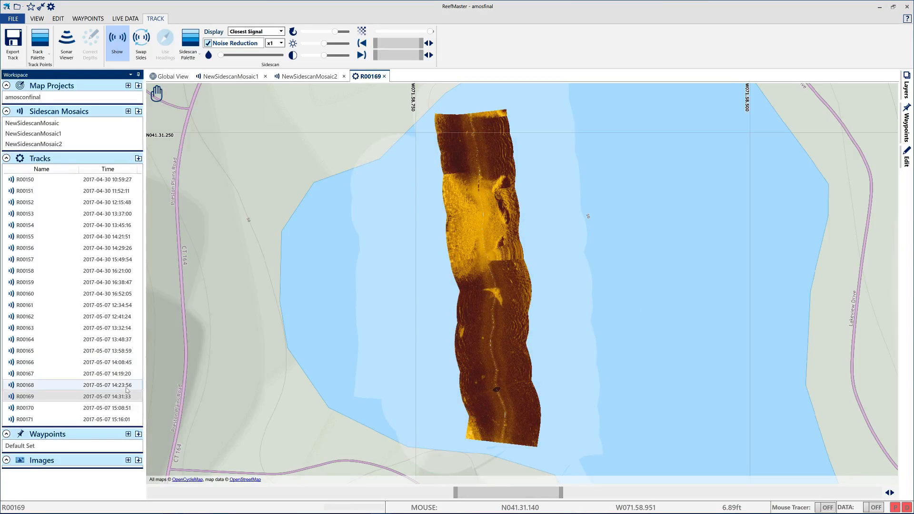
Step: Extend the end of track R00169's displayed section to include the turn at its northern end and inspect the distorted imagery there
mouse_move(101, 398)
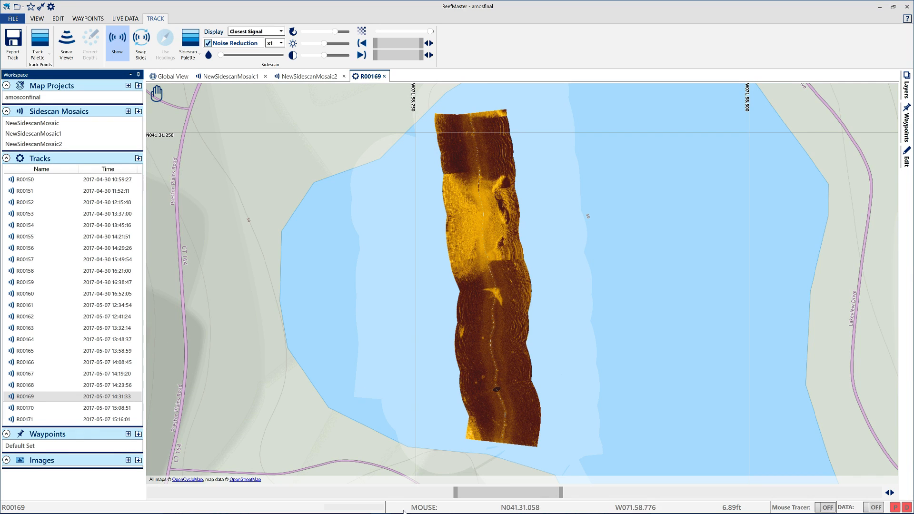
mouse_move(456, 491)
left_mouse_down()
mouse_move(160, 491)
mouse_move(472, 498)
mouse_move(456, 500)
left_mouse_up()
mouse_move(562, 493)
left_mouse_down()
mouse_move(581, 491)
mouse_move(565, 493)
mouse_move(572, 491)
left_mouse_up()
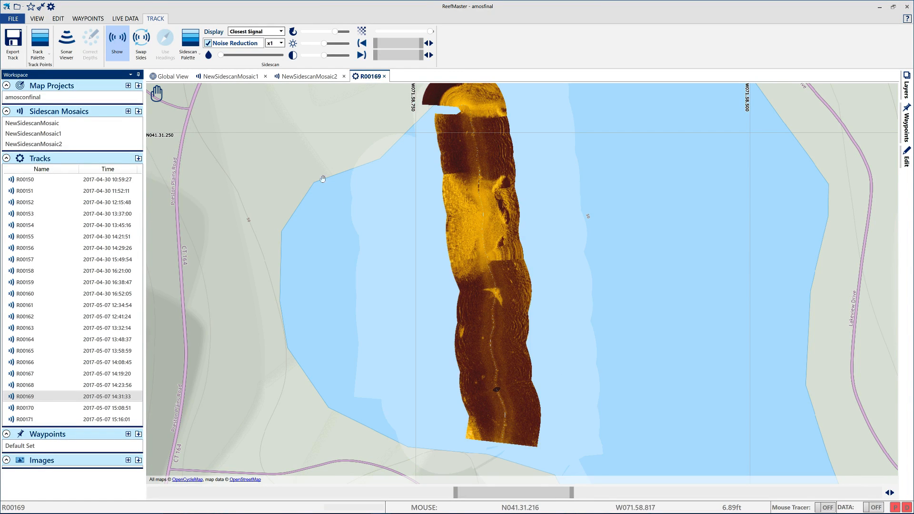
scroll(314, 193, "up", 5)
scroll(342, 197, "up", 2)
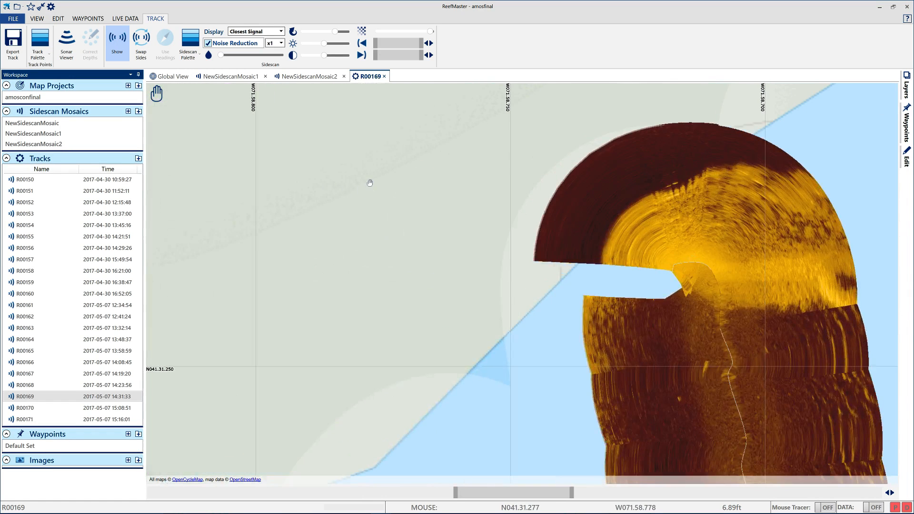
left_click_drag(386, 190, 324, 286)
scroll(355, 270, "up", 1)
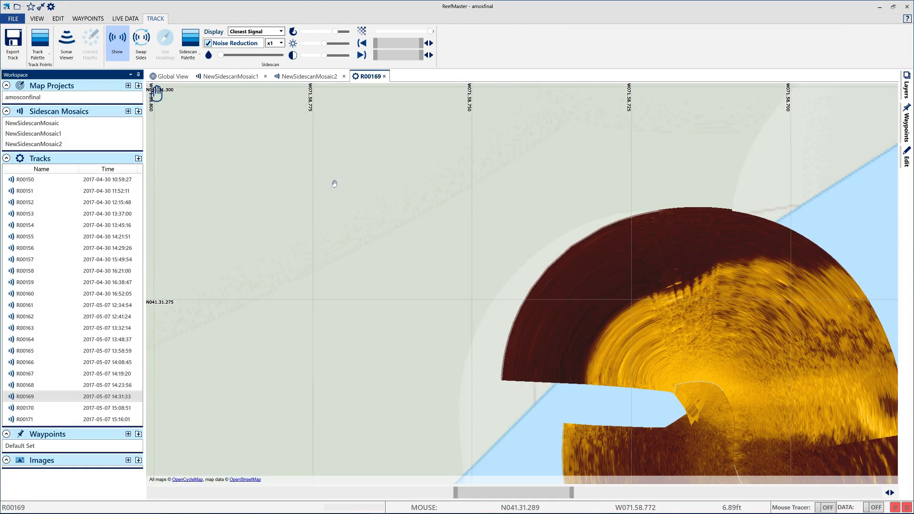
scroll(392, 243, "down", 3)
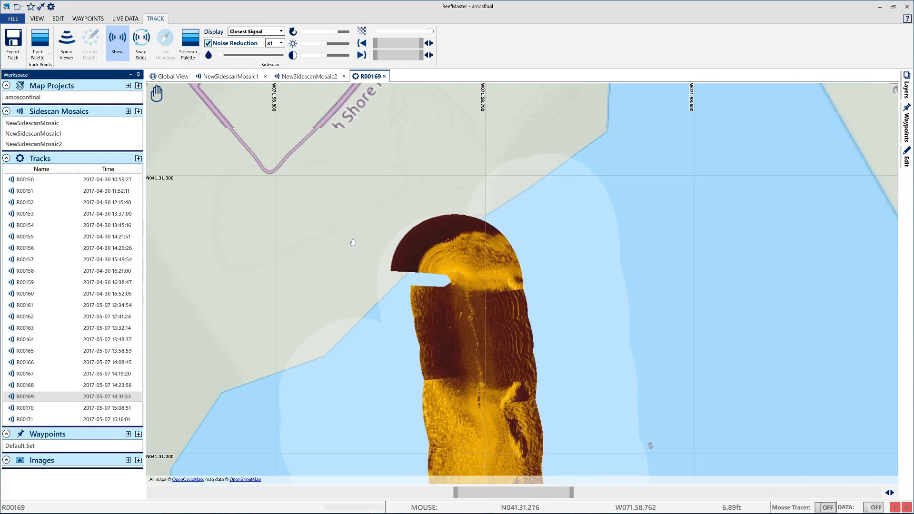
scroll(356, 242, "down", 3)
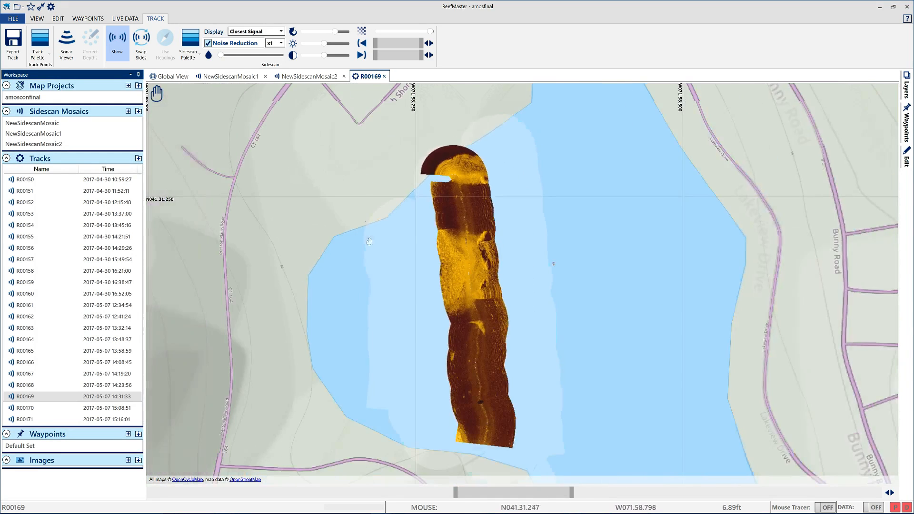
left_click_drag(323, 178, 352, 182)
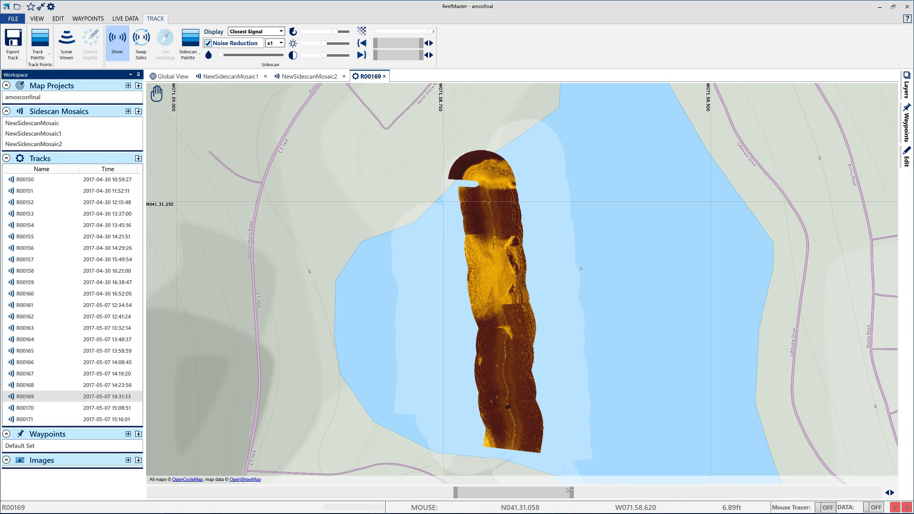
Step: Limit the displayed section of track R00169 to the straight return pass after the northern turn
left_click_drag(567, 490, 703, 499)
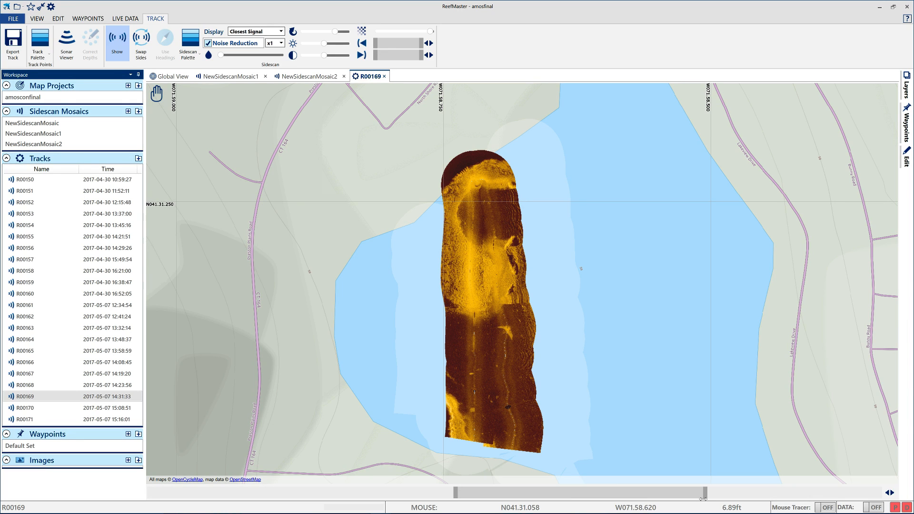
left_click_drag(455, 492, 571, 483)
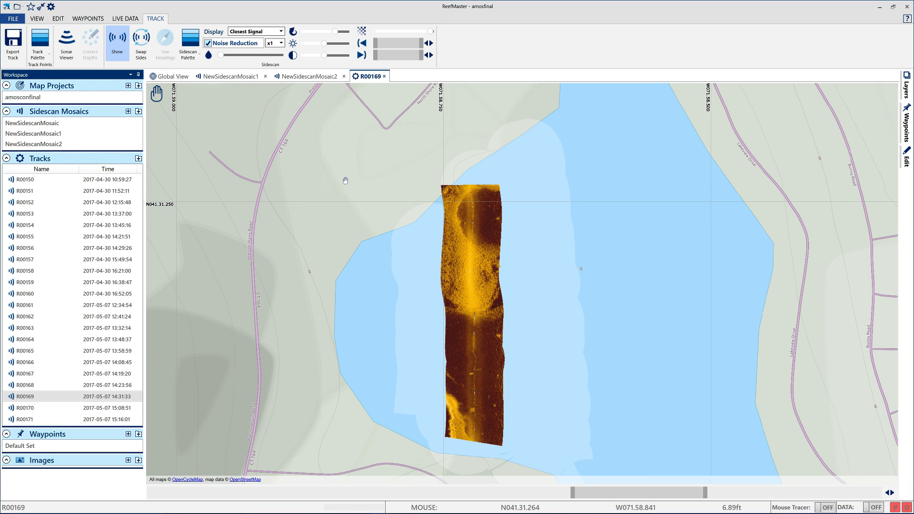
left_click_drag(356, 264, 351, 248)
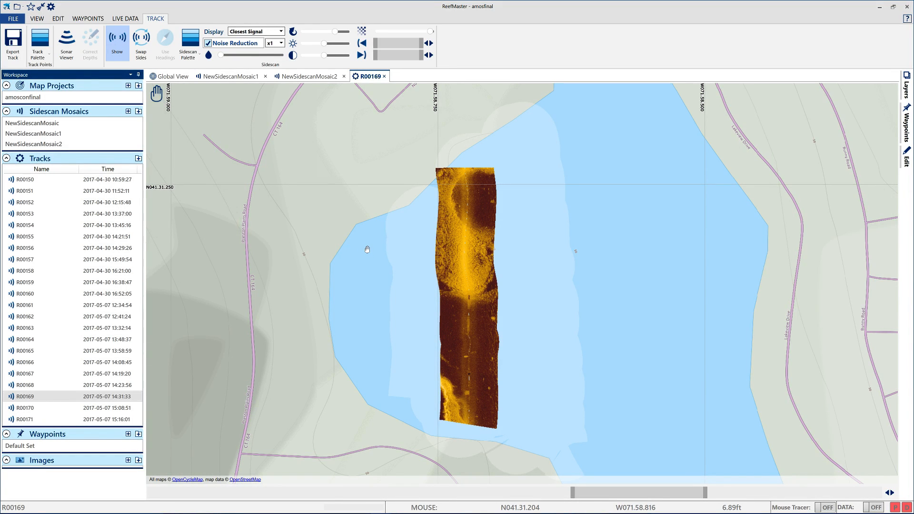
scroll(367, 249, "up", 1)
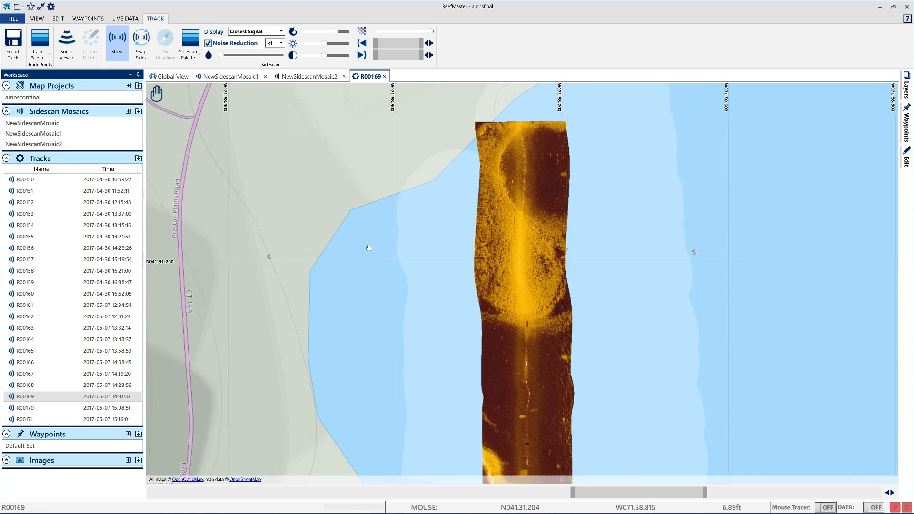
scroll(333, 206, "up", 1)
scroll(331, 205, "down", 1)
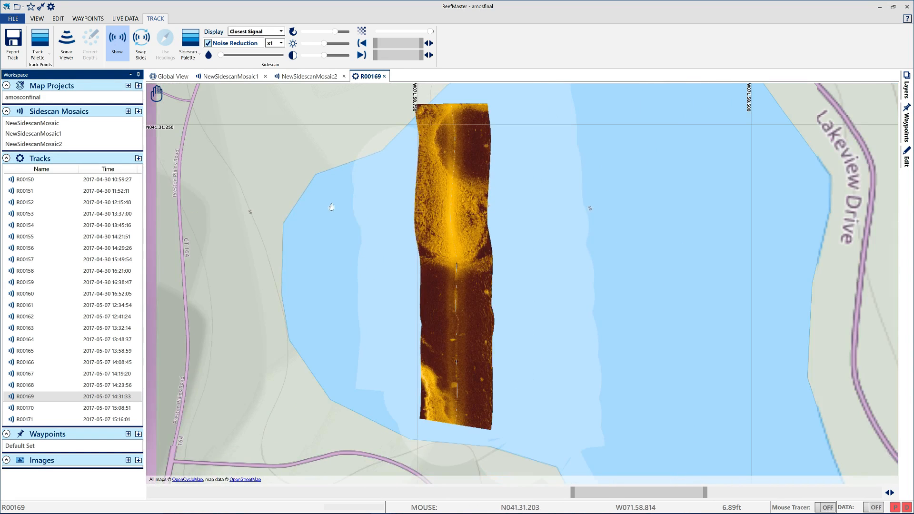
left_click_drag(308, 177, 334, 203)
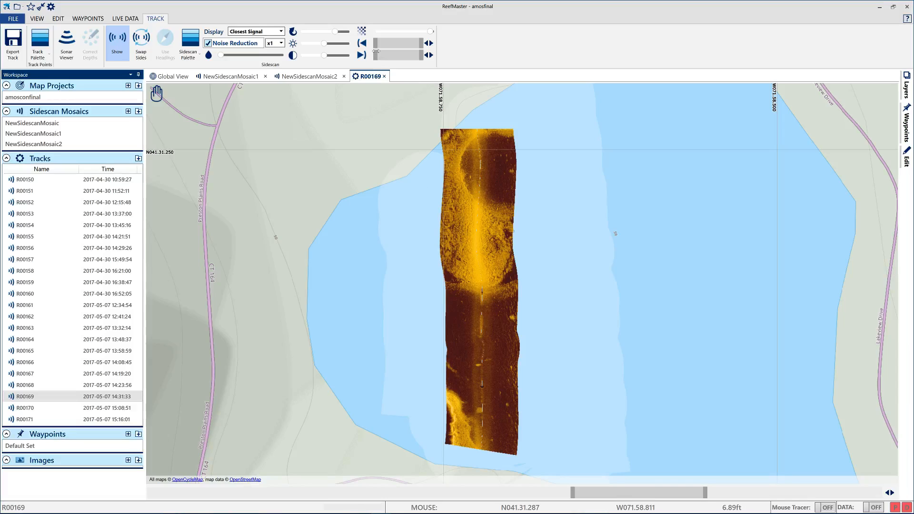
Step: Trim the inner edge of the starboard sidescan range on track R00169 and restore the full port range
mouse_move(375, 54)
left_mouse_down()
mouse_move(390, 56)
mouse_move(373, 60)
left_mouse_up()
mouse_move(374, 60)
left_mouse_down()
mouse_move(388, 57)
mouse_move(369, 63)
mouse_move(383, 65)
mouse_move(384, 46)
left_mouse_up()
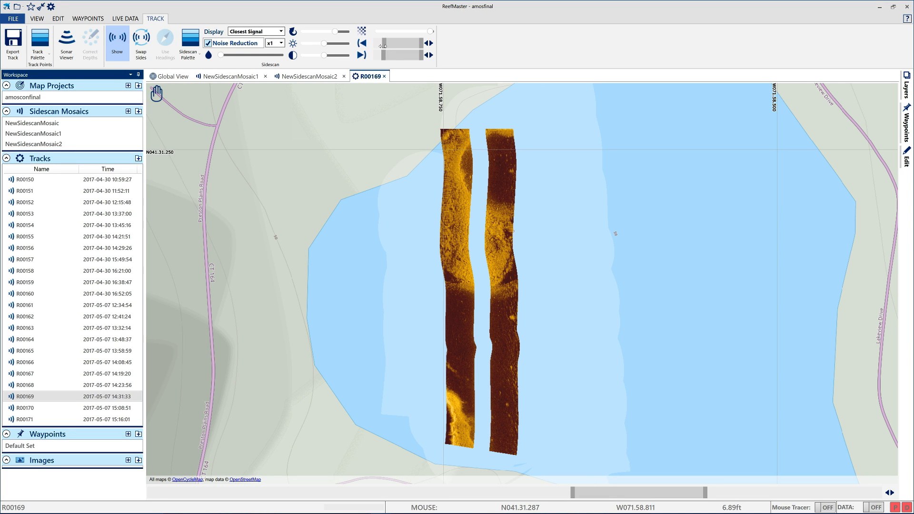
left_click_drag(383, 46, 371, 55)
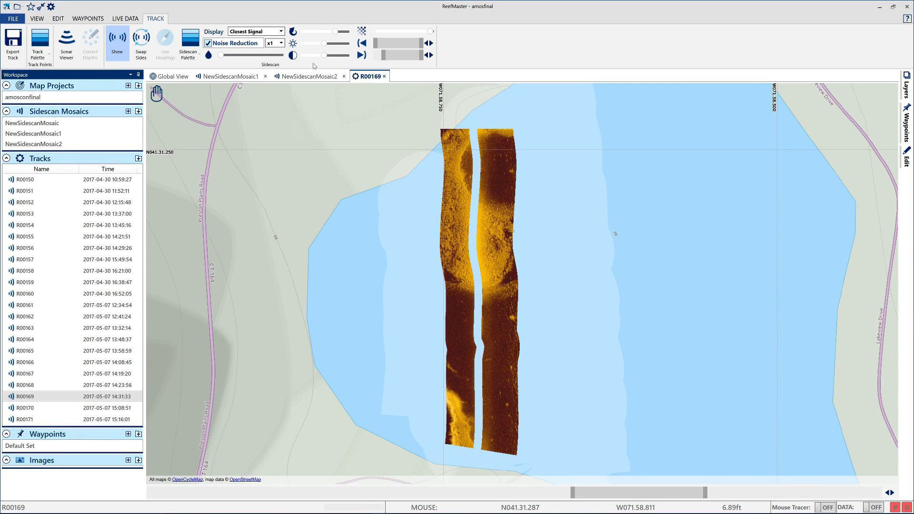
Step: Inspect NewSidescanMosaic2 along the main tracks for gaps, overlaps and visible centre lines, from the southern side strips to the northern end
left_click(304, 76)
left_click_drag(278, 241, 319, 129)
left_click_drag(318, 201, 387, 188)
scroll(404, 199, "up", 2)
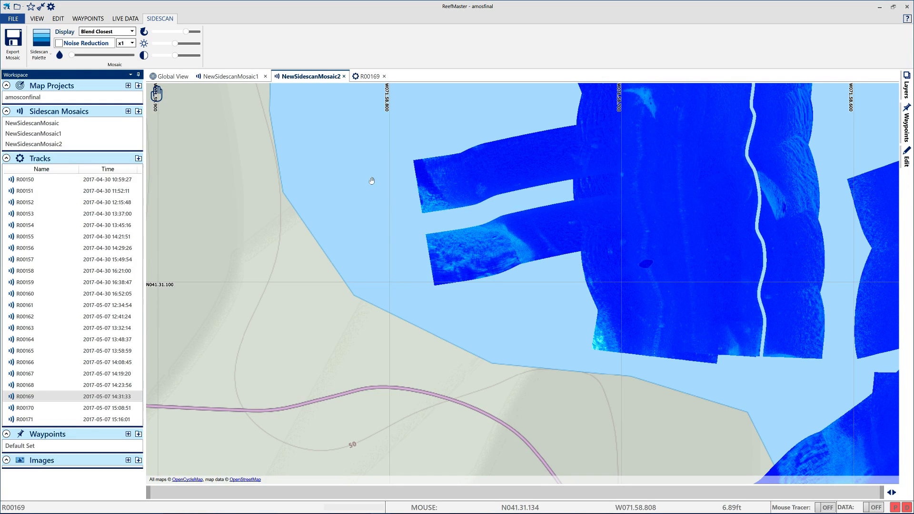
scroll(357, 162, "up", 1)
left_click_drag(361, 150, 346, 225)
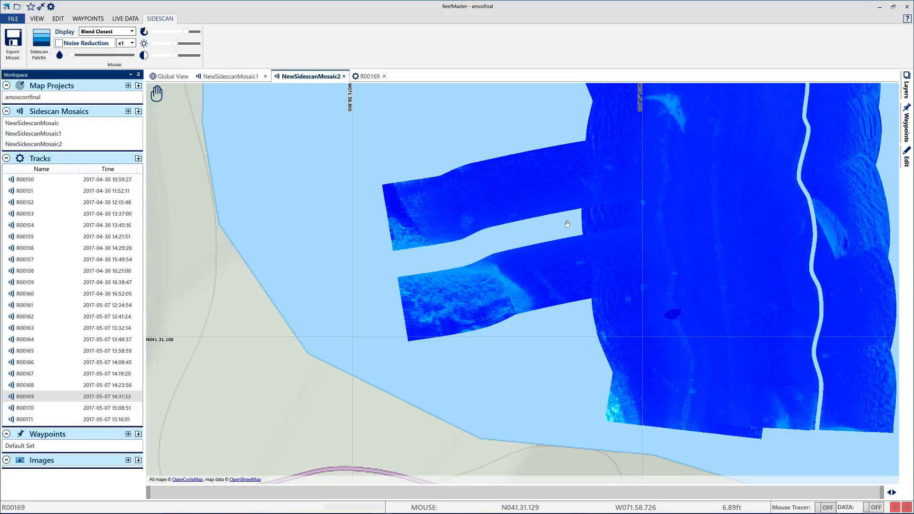
scroll(516, 242, "up", 2)
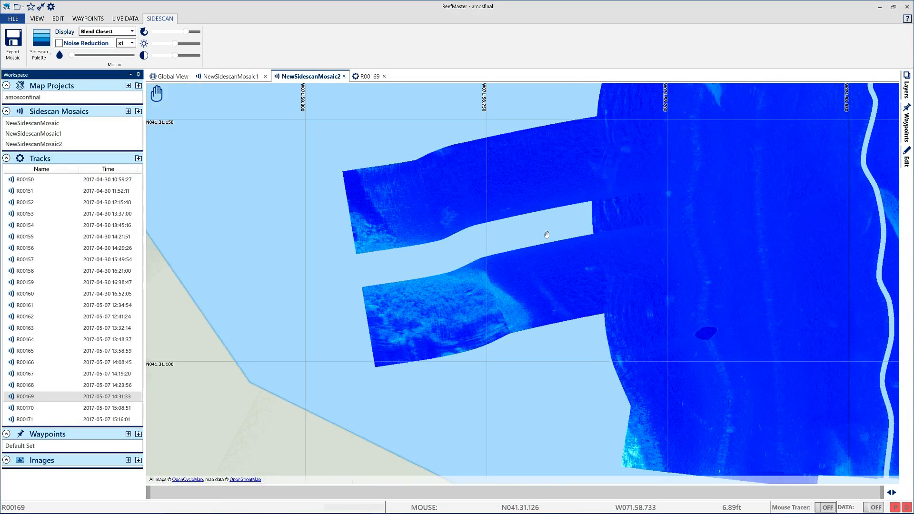
left_click_drag(818, 239, 520, 178)
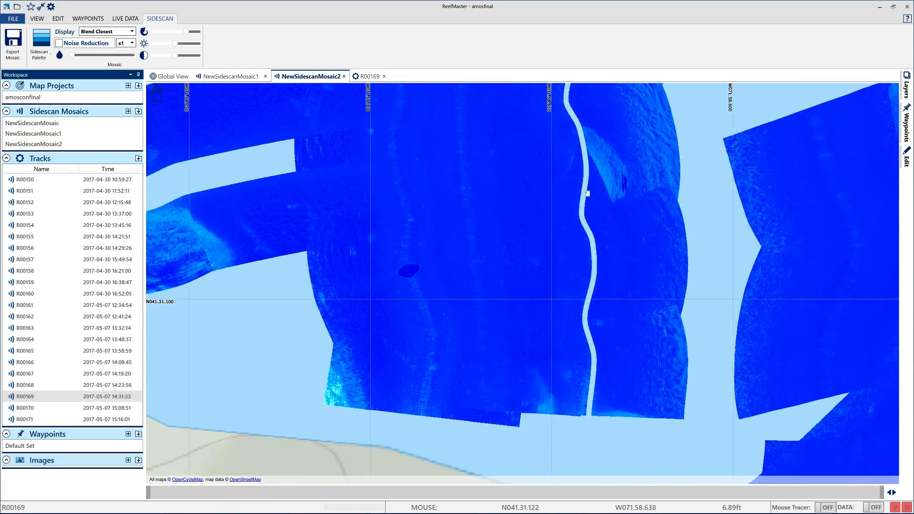
left_click_drag(593, 193, 487, 227)
left_click_drag(458, 115, 578, 255)
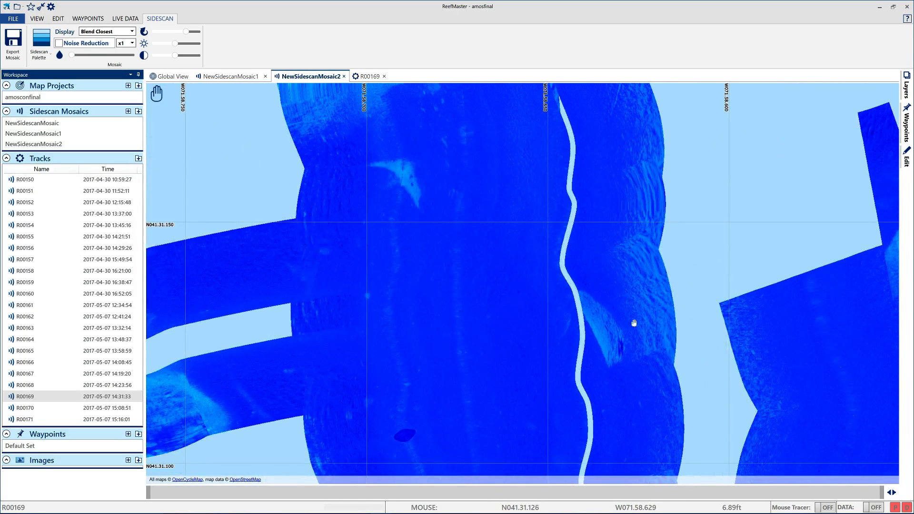
left_click_drag(622, 159, 598, 345)
left_click_drag(595, 216, 624, 379)
left_click_drag(589, 239, 605, 302)
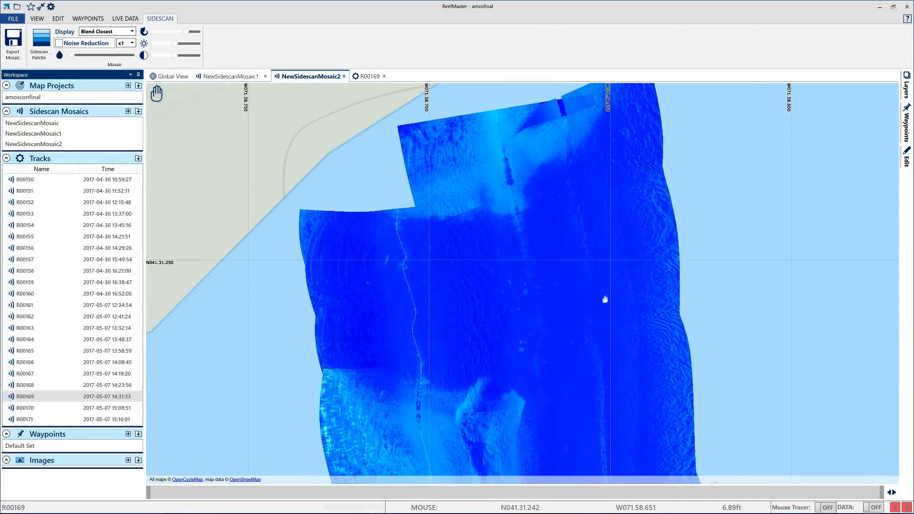
Step: Trim the inner edge of the port sidescan range on track R00169 slightly to remove a narrow strip beside the centre line
left_click(371, 76)
left_click_drag(362, 238, 340, 217)
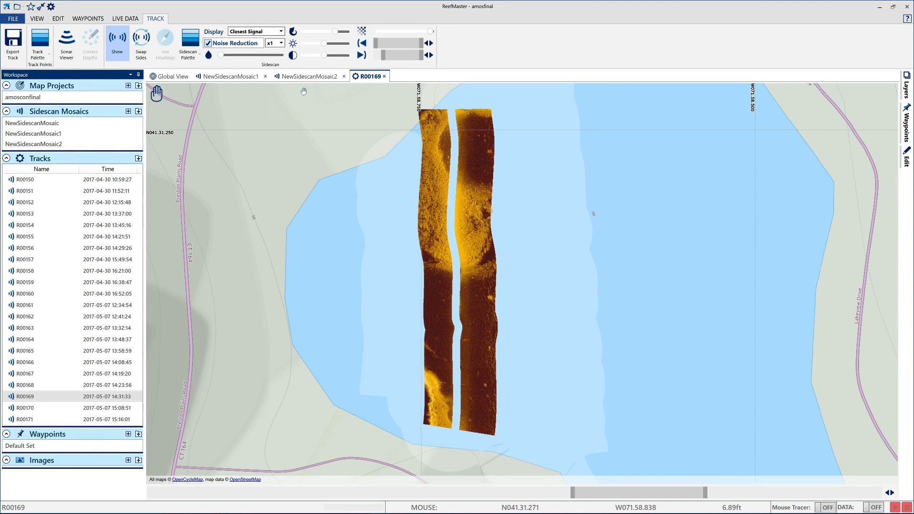
mouse_move(376, 43)
left_mouse_down()
mouse_move(386, 43)
mouse_move(377, 43)
left_mouse_up()
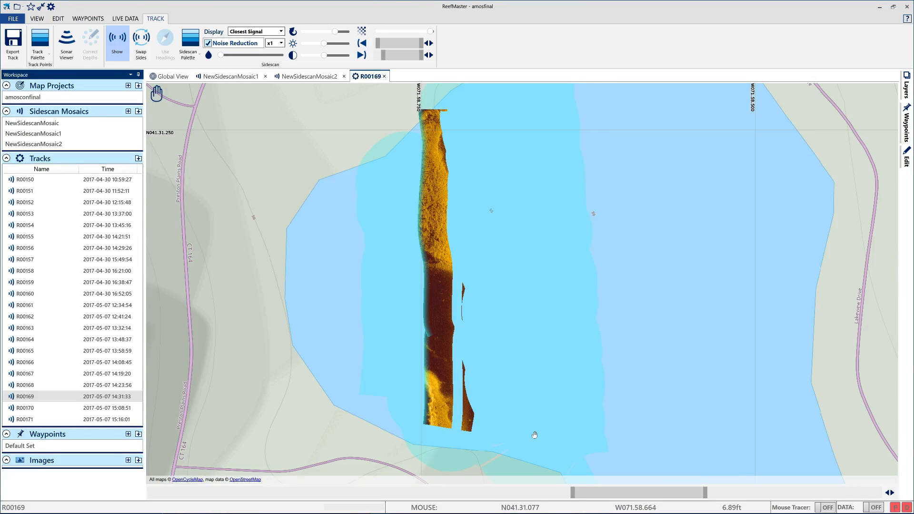
Step: Check the coverage of NewSidescanMosaic2 and add the trimmed straight section of track R00169 to it
left_click(307, 79)
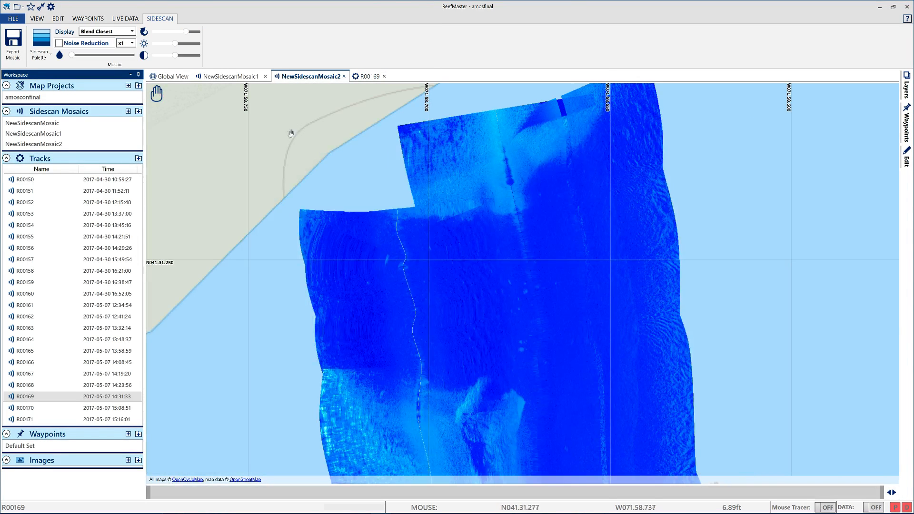
scroll(292, 138, "down", 3)
left_click_drag(283, 268, 364, 176)
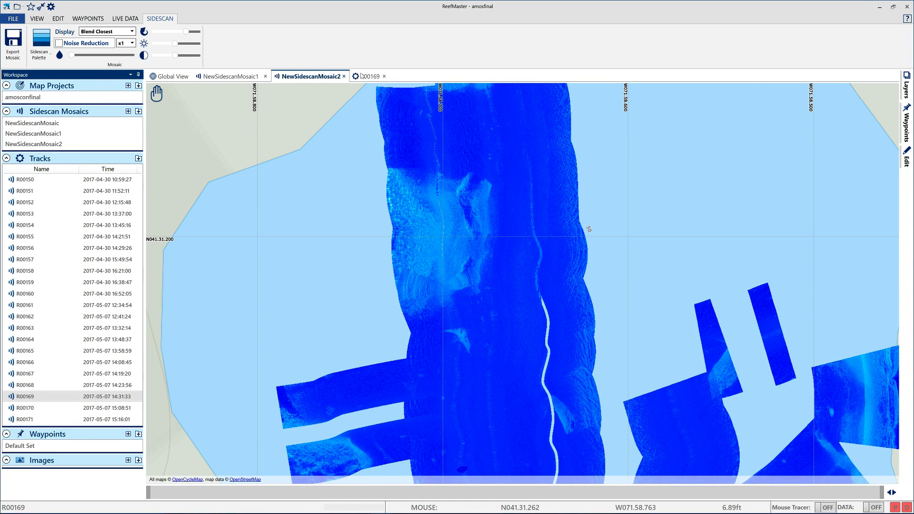
left_click(362, 76)
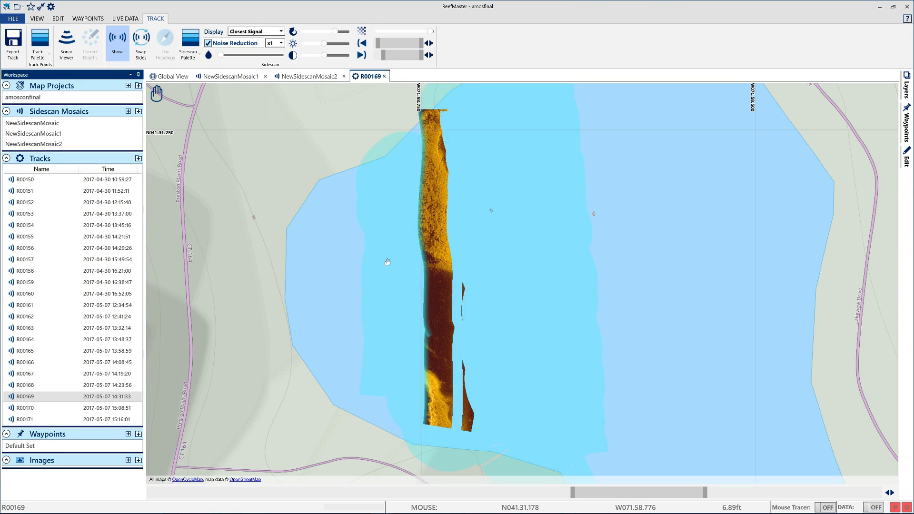
right_click(433, 208)
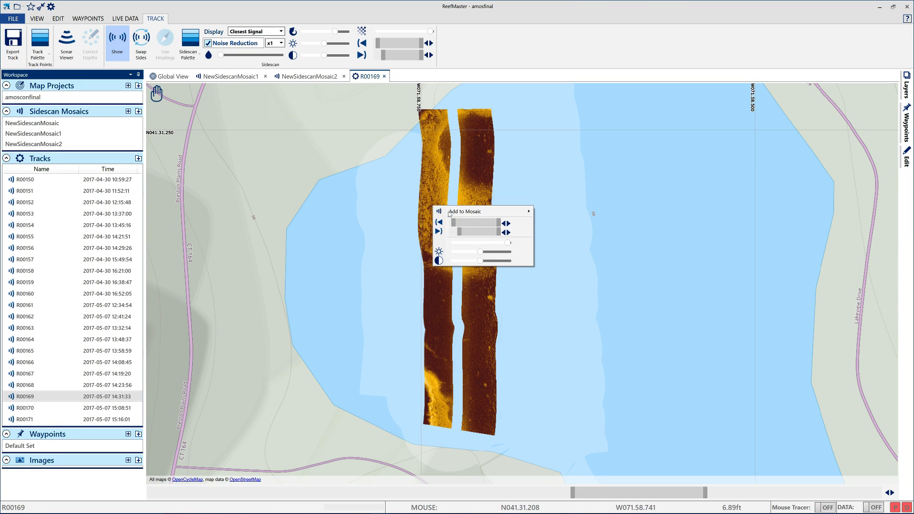
mouse_move(505, 211)
left_click(578, 239)
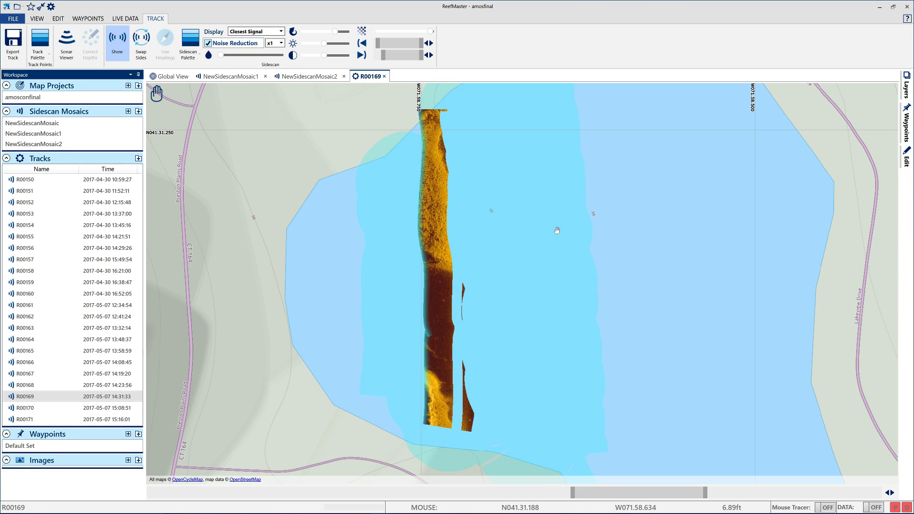
Step: Check the added strip for a centre gap and restore the full port and starboard sidescan ranges on track R00169
left_click(311, 78)
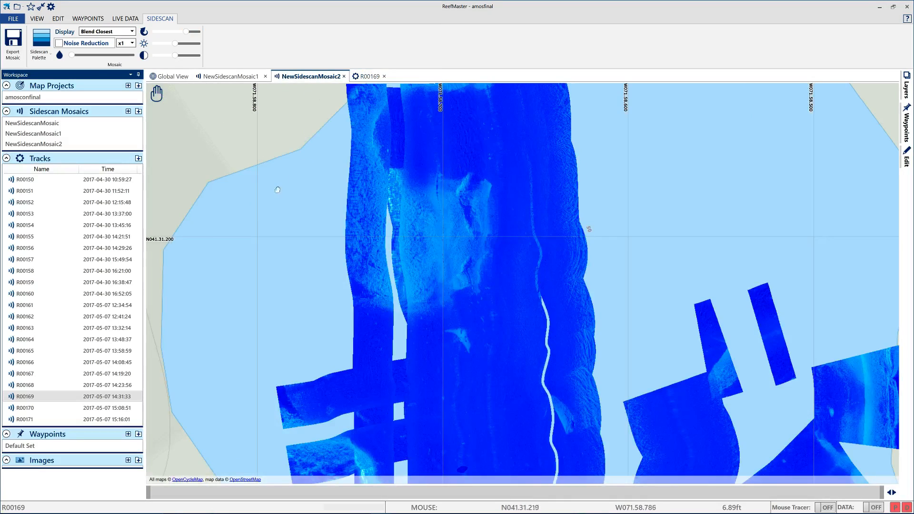
scroll(277, 190, "down", 3)
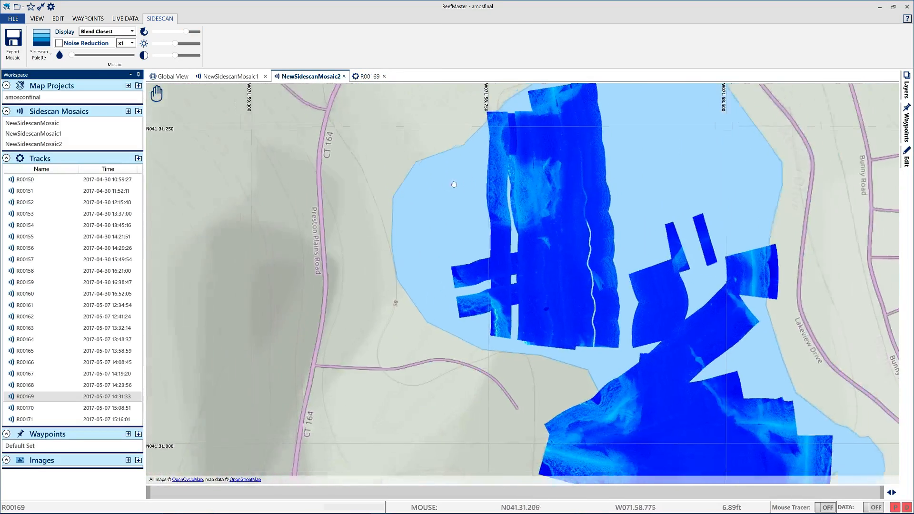
scroll(455, 184, "up", 2)
left_click_drag(433, 184, 416, 213)
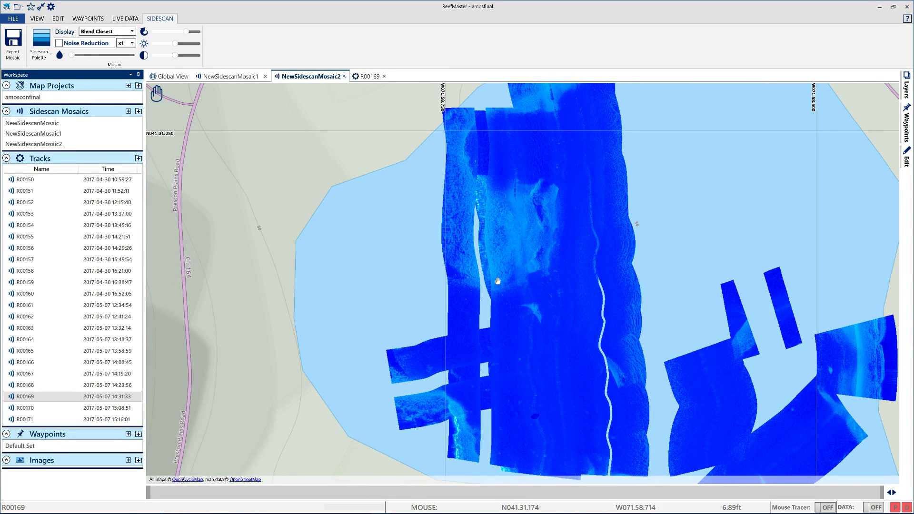
left_click(367, 77)
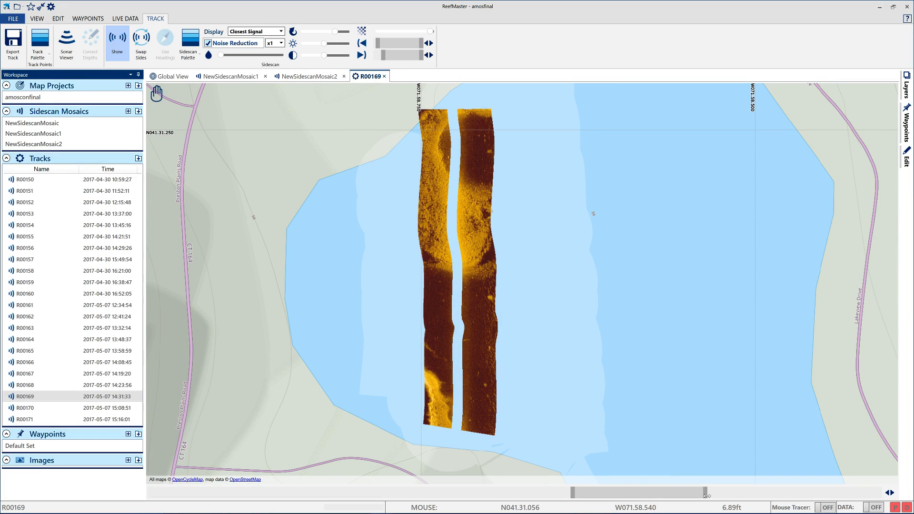
left_click_drag(706, 496, 707, 465)
mouse_move(379, 54)
left_mouse_down()
mouse_move(371, 55)
mouse_move(374, 43)
left_mouse_up()
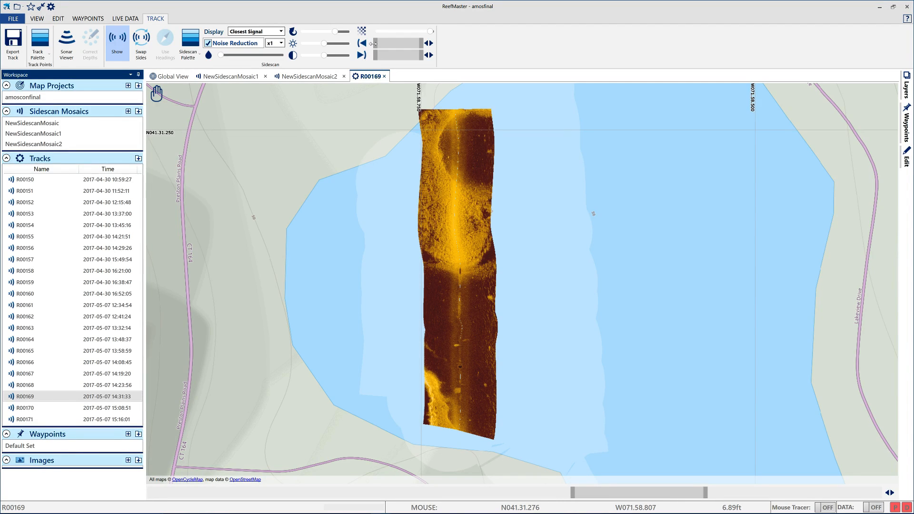
Step: Add the full-range straight section of track R00169 to NewSidescanMosaic2 and inspect its centre line and overlap with the neighbouring pass
right_click(432, 122)
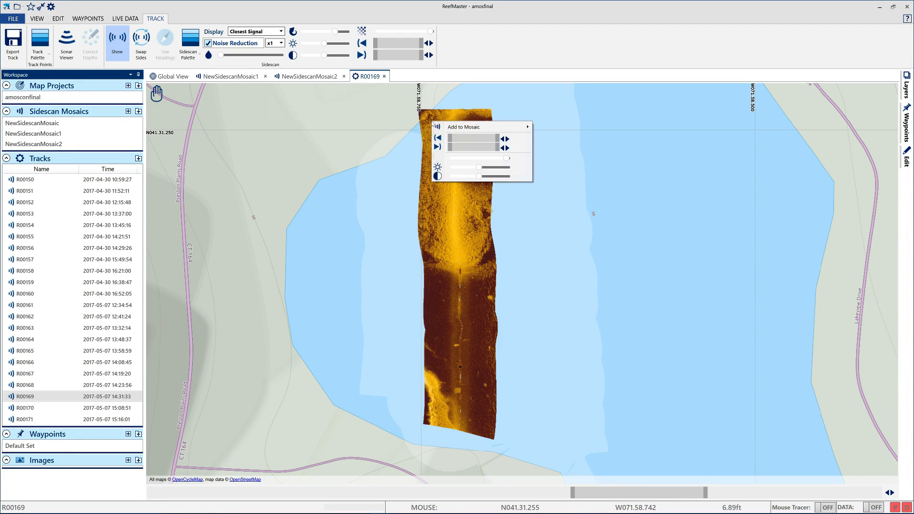
mouse_move(448, 127)
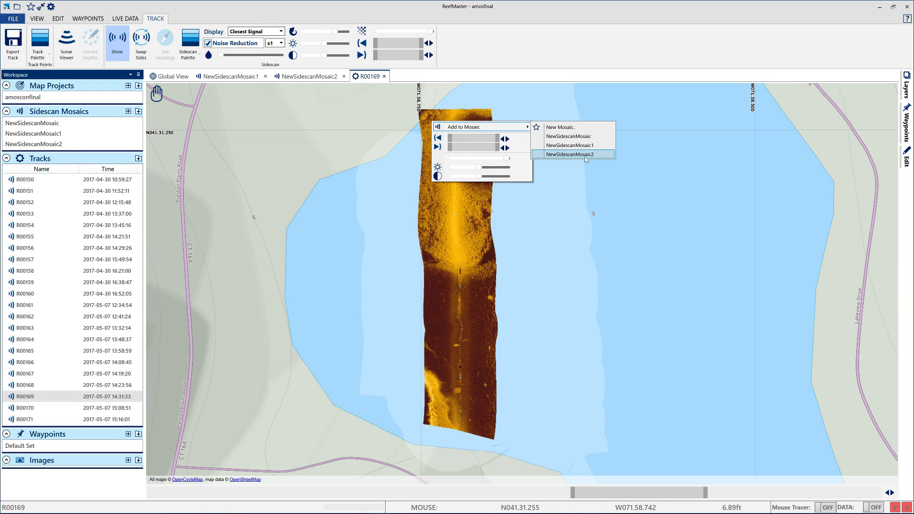
left_click(569, 153)
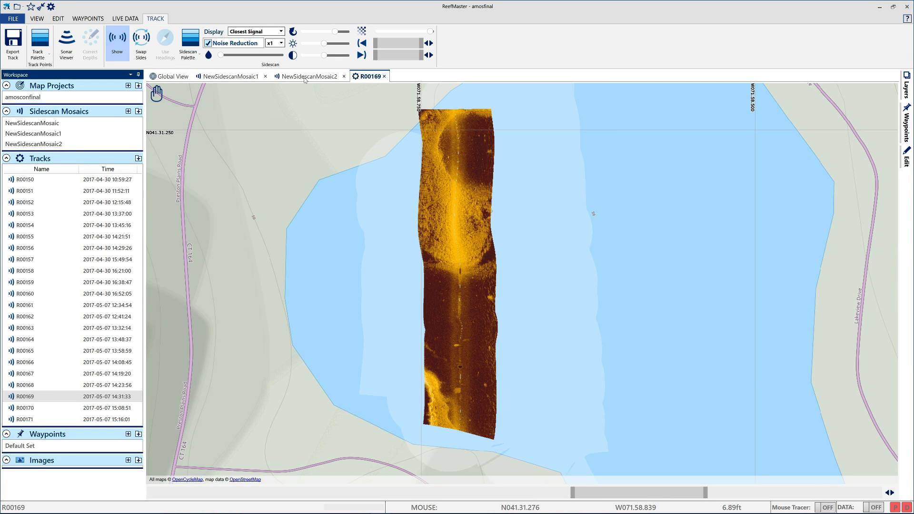
left_click(304, 77)
left_click_drag(359, 206, 395, 274)
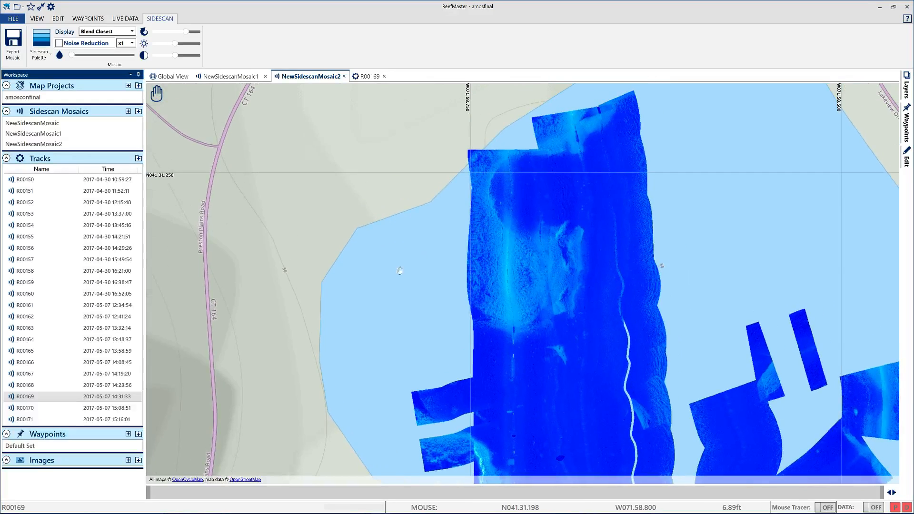
scroll(430, 249, "up", 2)
left_click_drag(451, 241, 354, 285)
left_click_drag(303, 224, 387, 267)
scroll(374, 209, "down", 2)
Step: Limit the displayed section of track R00169 to the final westernmost pass, leaving out the turn at its northern end
left_click(366, 76)
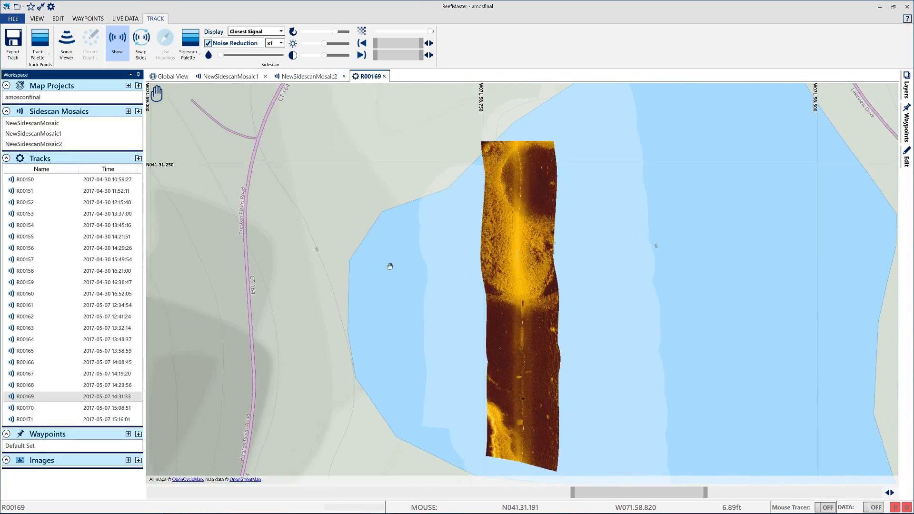
left_click_drag(706, 493, 718, 492)
left_click_drag(575, 495, 817, 477)
left_click_drag(701, 493, 882, 491)
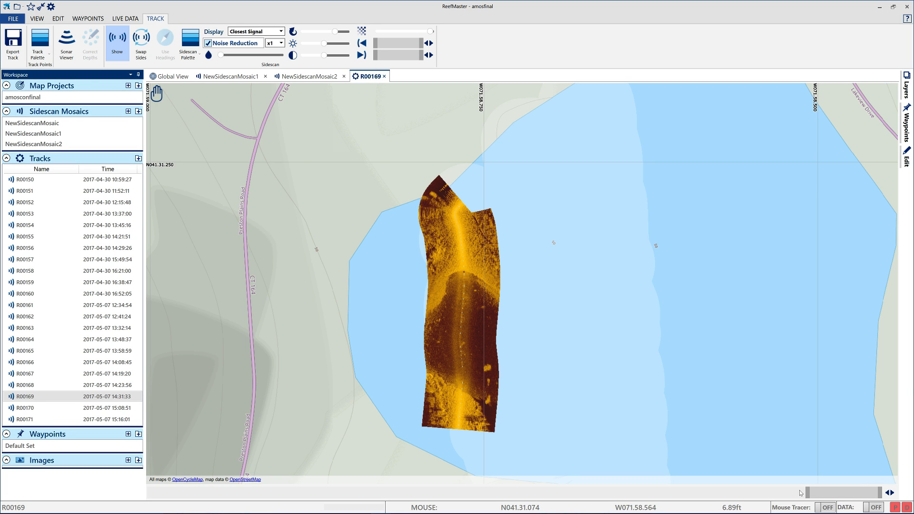
left_click_drag(808, 491, 814, 492)
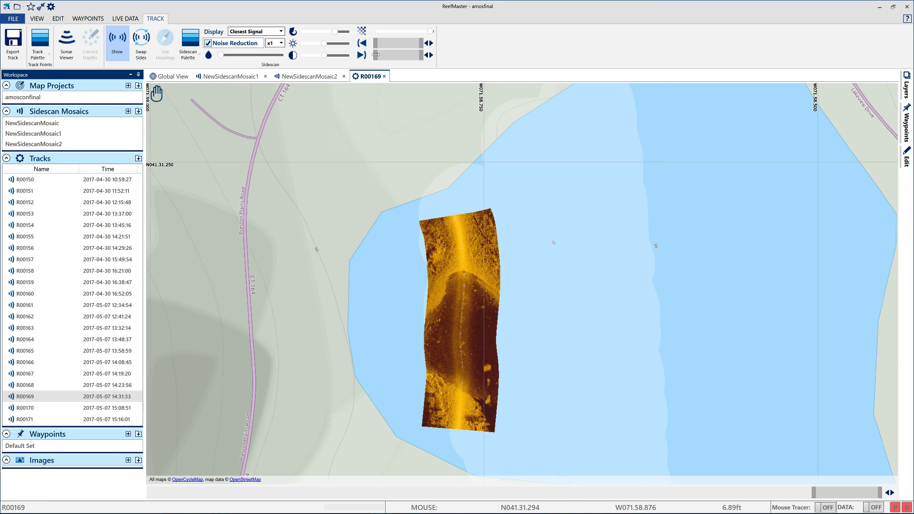
Step: Add the final western pass of track R00169 to NewSidescanMosaic2
right_click(432, 410)
mouse_move(446, 415)
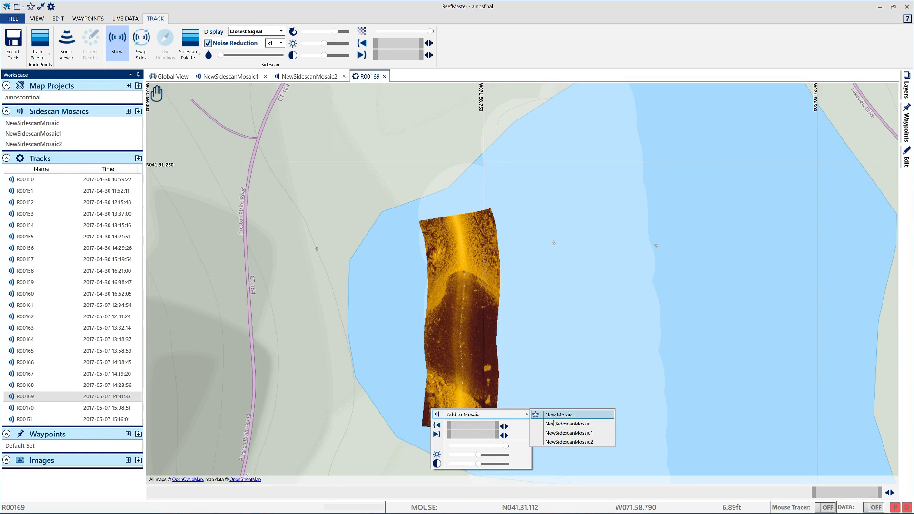
left_click(575, 441)
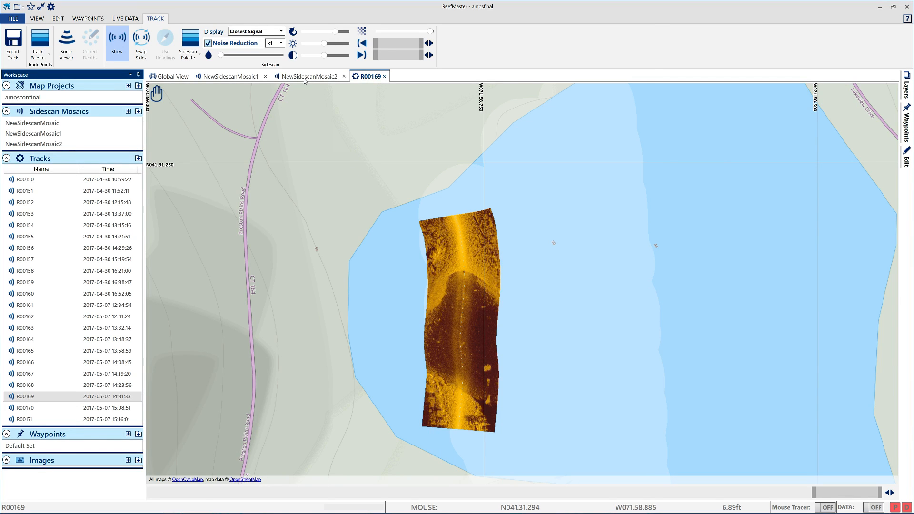
Step: Inspect the western passes of NewSidescanMosaic2 for coverage, overlap between strips, centre lines and dark linear features on the lake bed
left_click(304, 77)
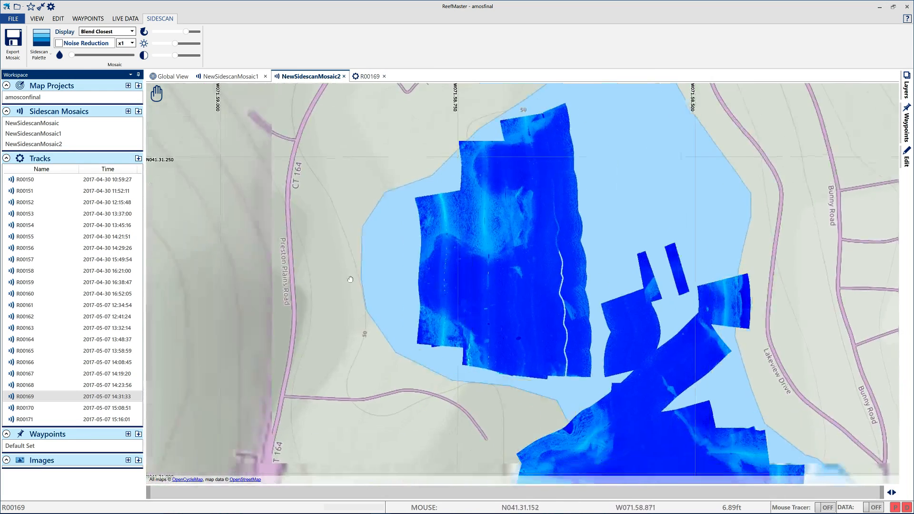
scroll(410, 286, "up", 2)
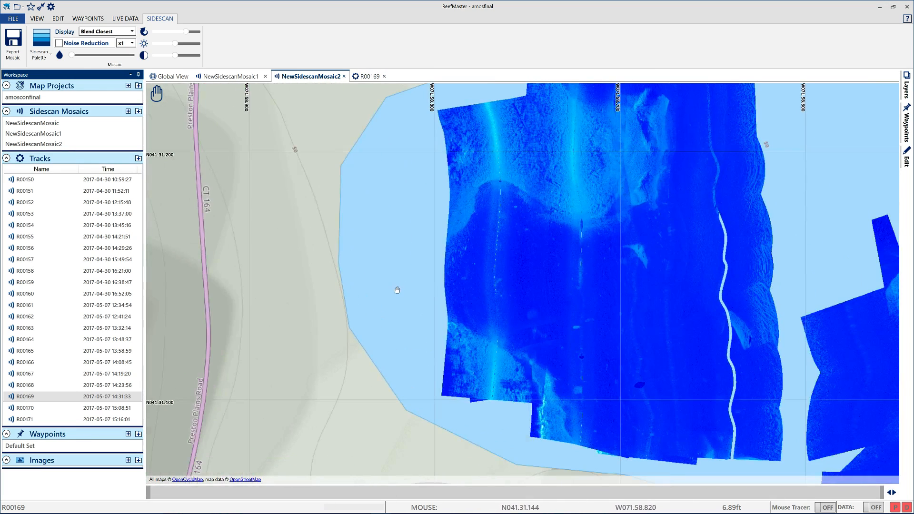
left_click_drag(389, 239, 310, 291)
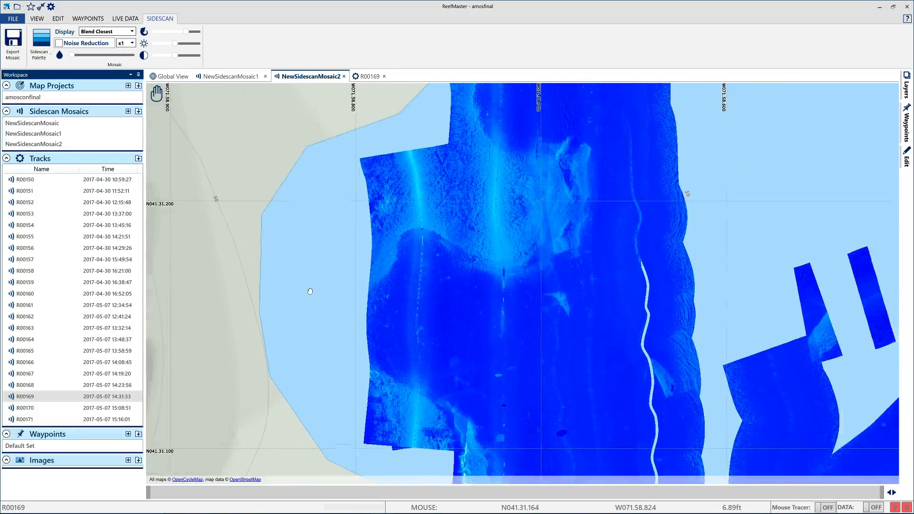
left_click_drag(443, 201, 446, 276)
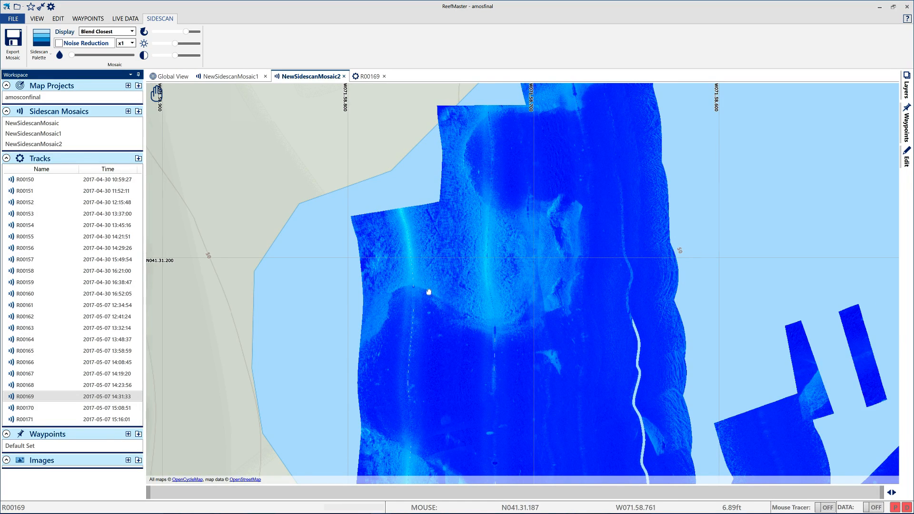
left_click_drag(421, 290, 520, 304)
scroll(541, 272, "up", 1)
left_click_drag(527, 207, 371, 233)
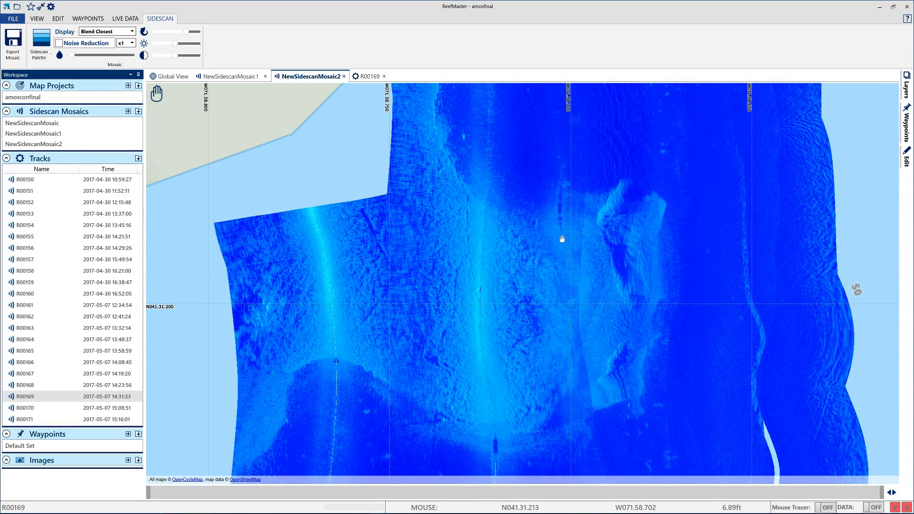
left_click_drag(509, 276, 642, 254)
scroll(583, 237, "up", 1)
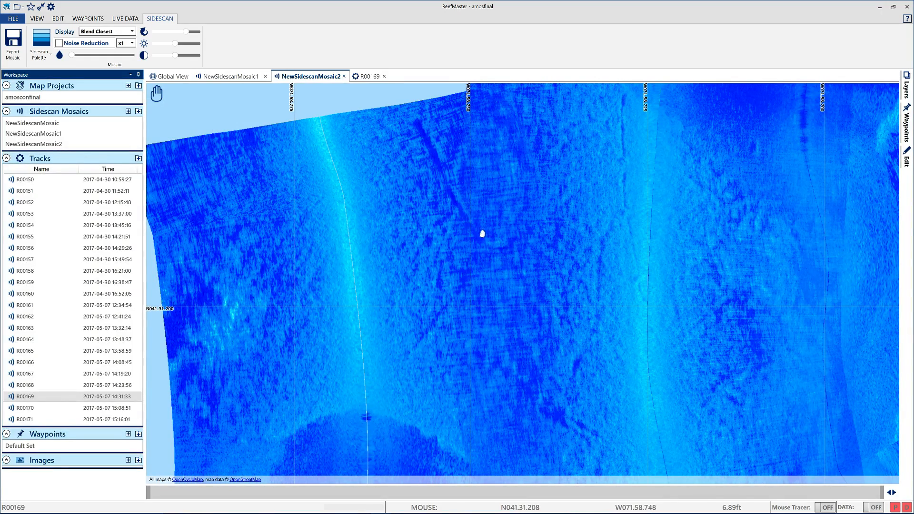
scroll(445, 169, "down", 1)
scroll(435, 170, "down", 4)
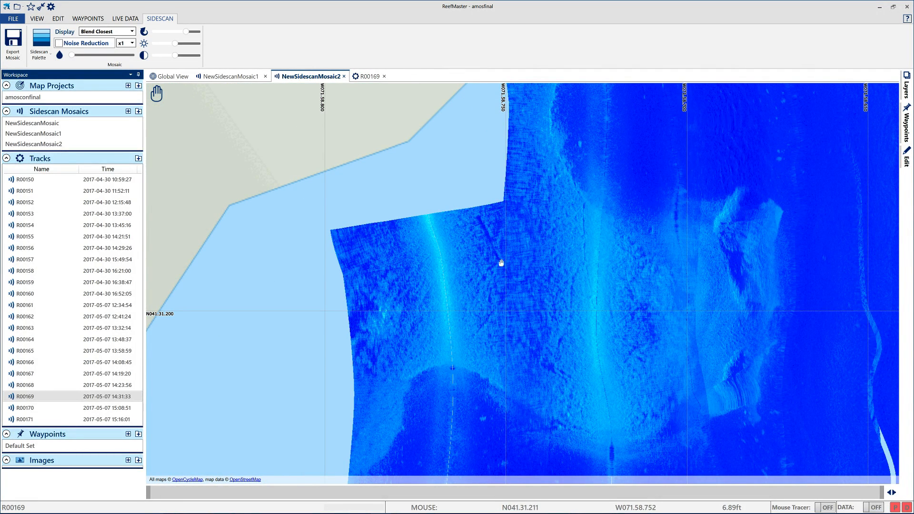
Step: Measure the dark linear feature near the western pass's northern edge and a diagonal line south of it, and clear the ruler
mouse_move(158, 94)
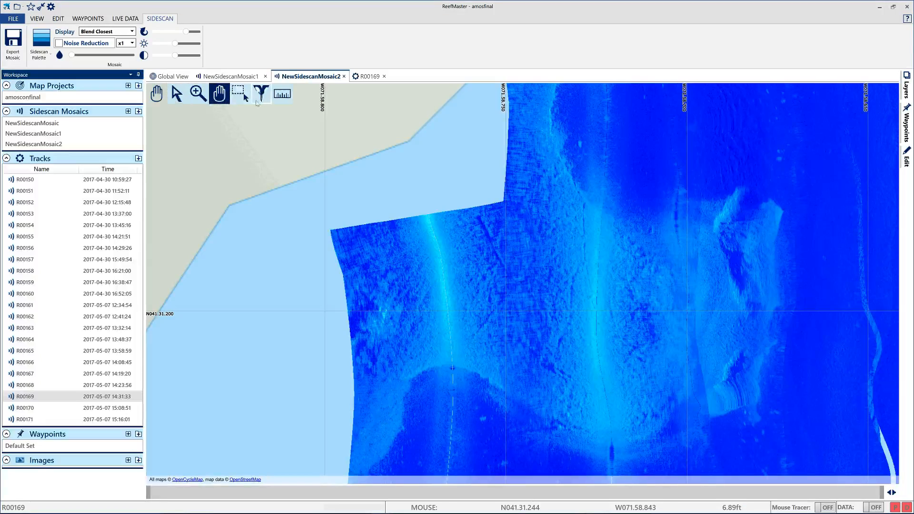
left_click(282, 94)
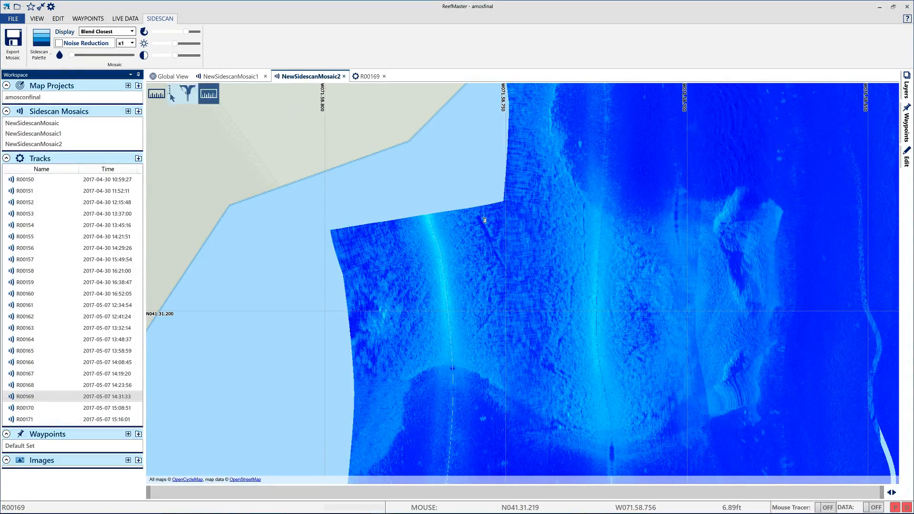
left_click_drag(481, 219, 510, 283)
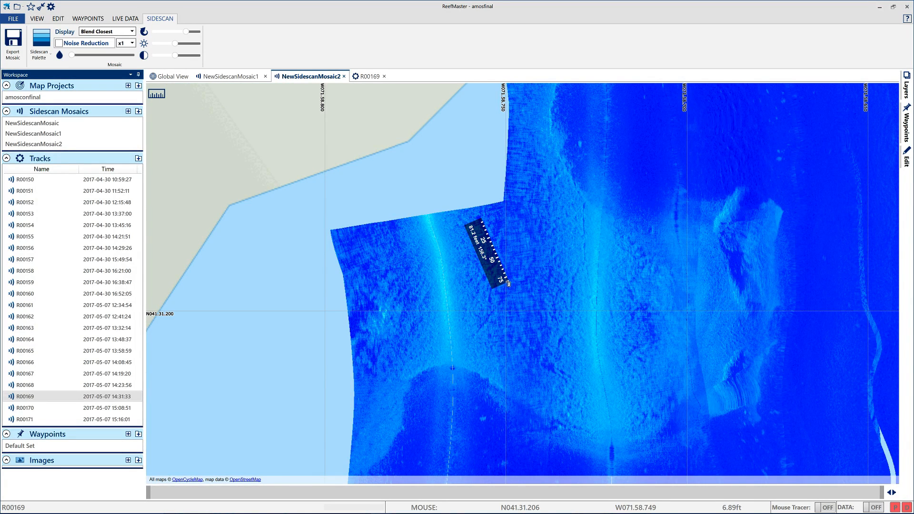
left_click_drag(475, 343, 510, 294)
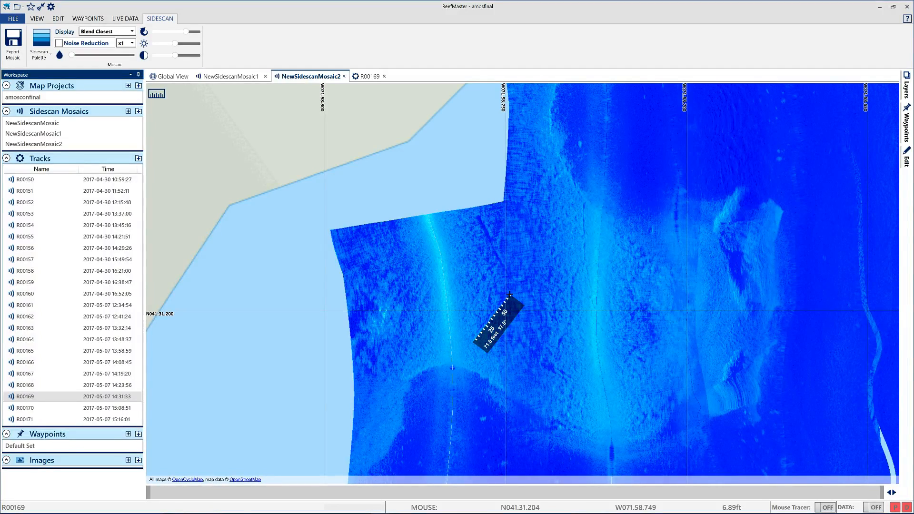
left_click(456, 261)
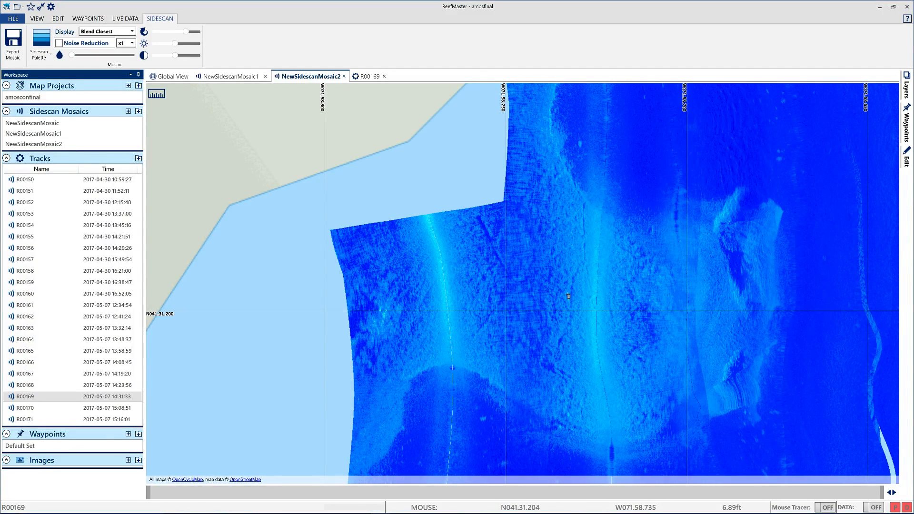
scroll(576, 269, "down", 2)
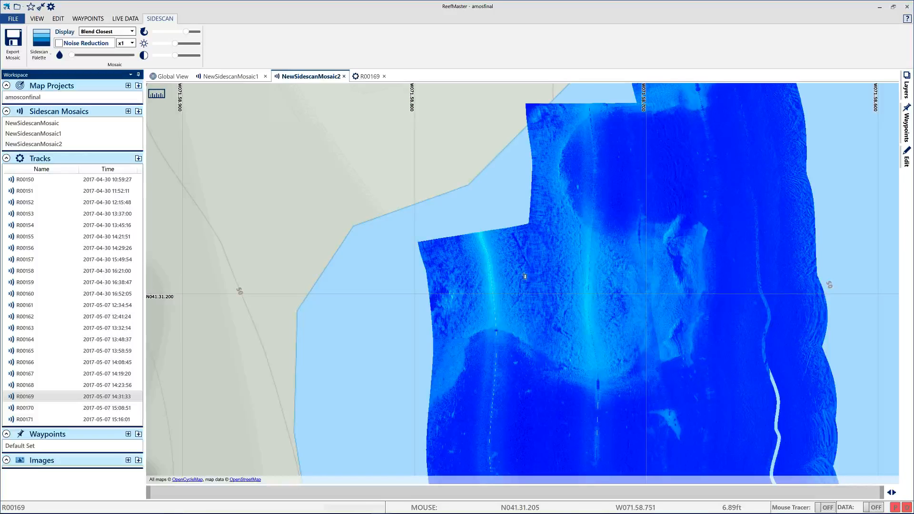
Step: Return to track R00169 to view its remaining section, and open track R00168 from the track list
left_click(371, 77)
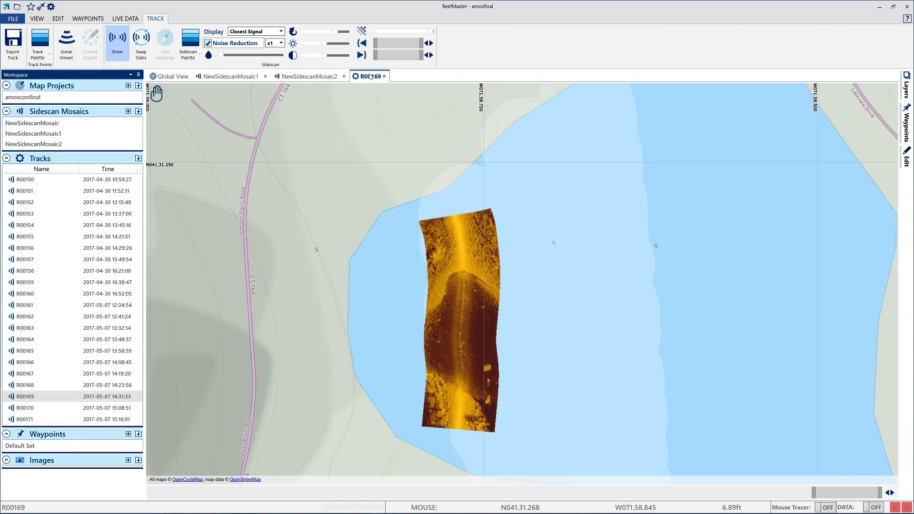
scroll(390, 238, "down", 1)
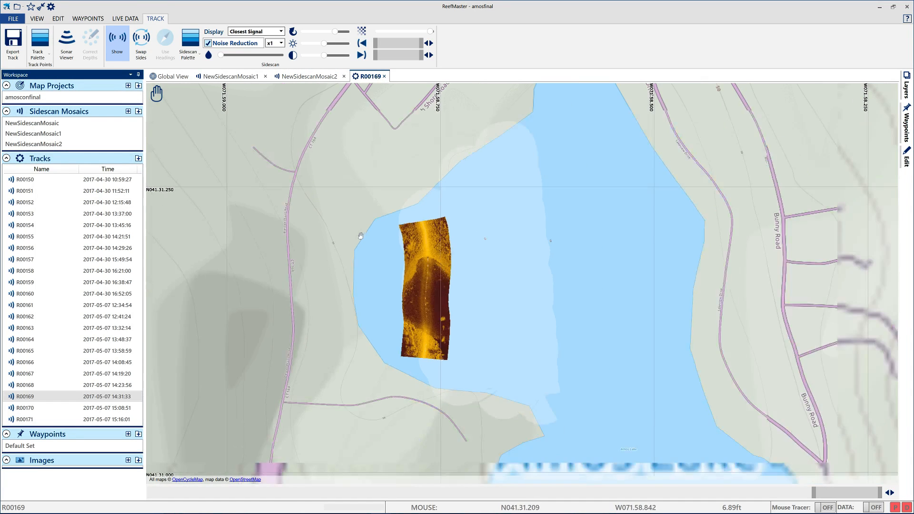
left_click(82, 386)
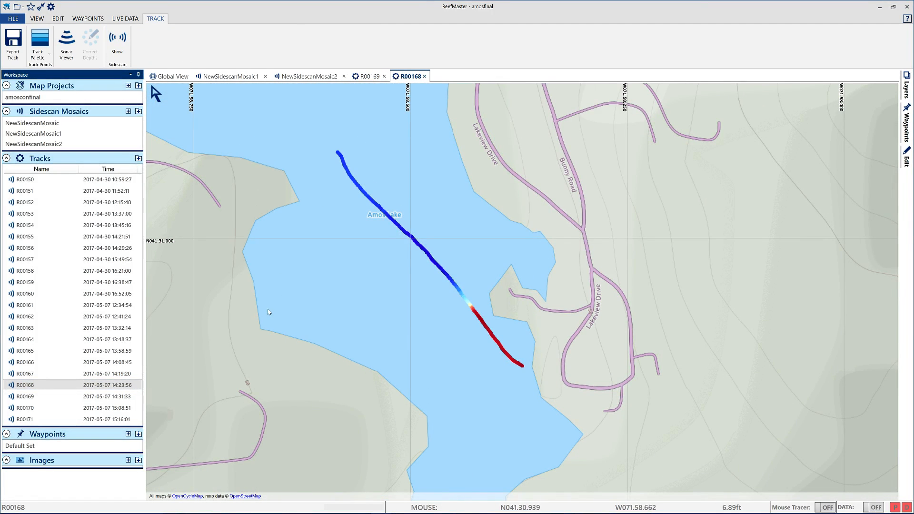
Step: Show the sidescan imagery along track R00168 and examine the strip across the lake
mouse_move(157, 94)
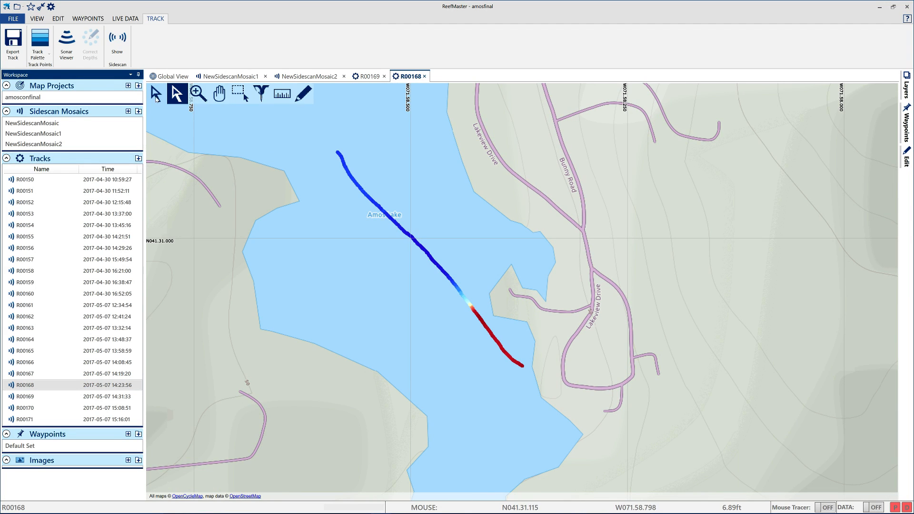
left_click(219, 94)
left_click_drag(209, 184, 315, 234)
scroll(316, 233, "down", 2)
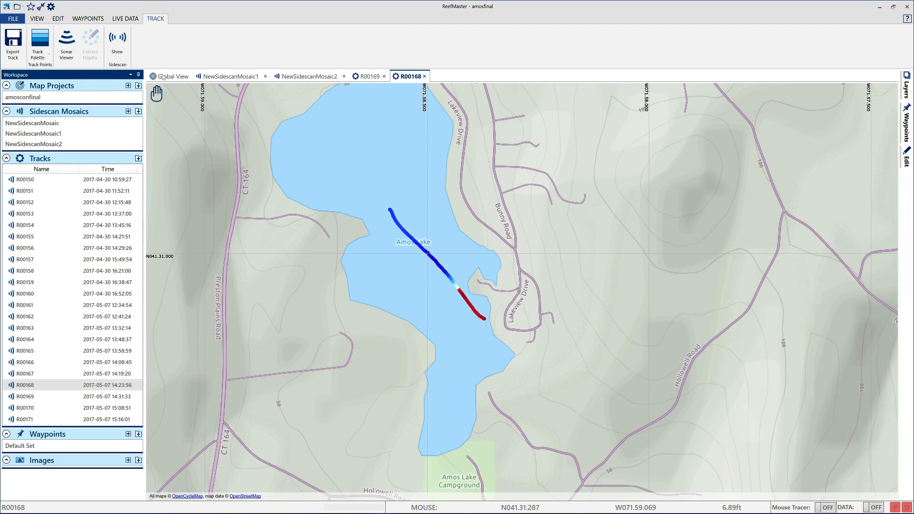
left_click(117, 38)
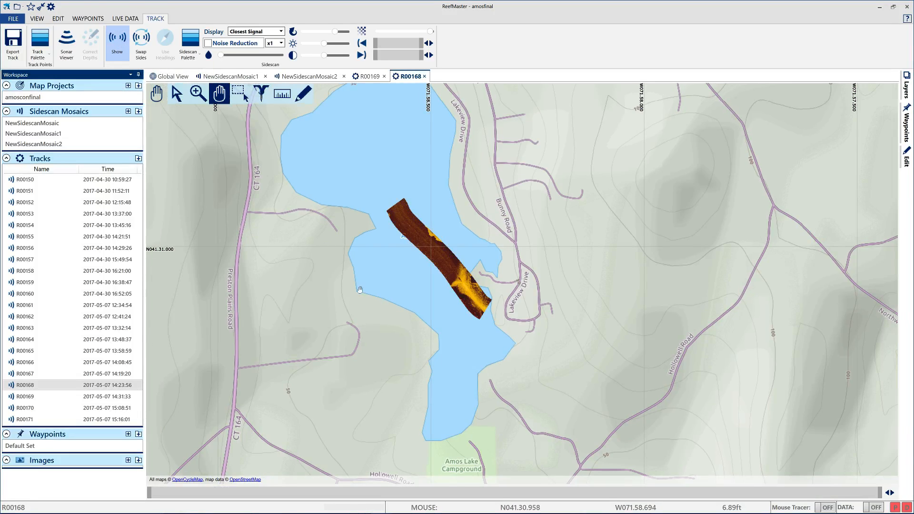
scroll(349, 271, "up", 2)
left_click_drag(404, 290, 393, 384)
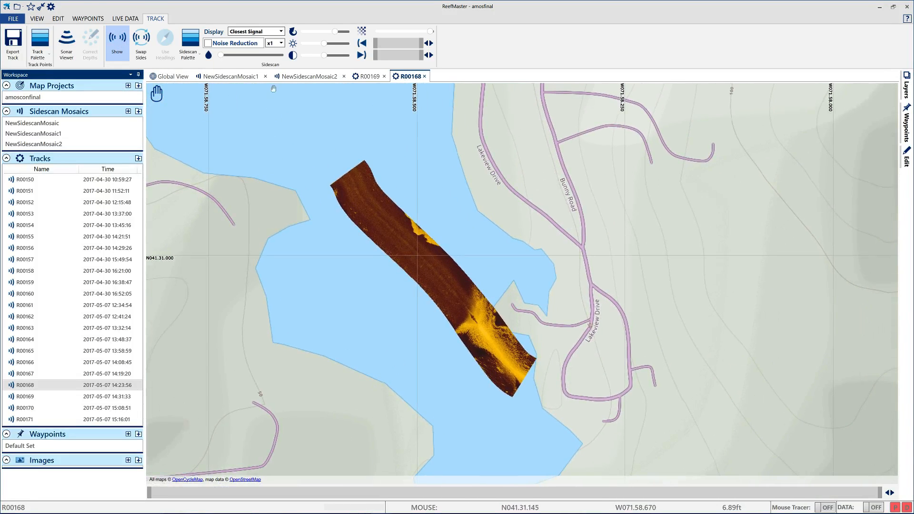
Step: Check the central part of NewSidescanMosaic2 where track R00168 would fit
left_click(297, 78)
left_click_drag(369, 344, 343, 222)
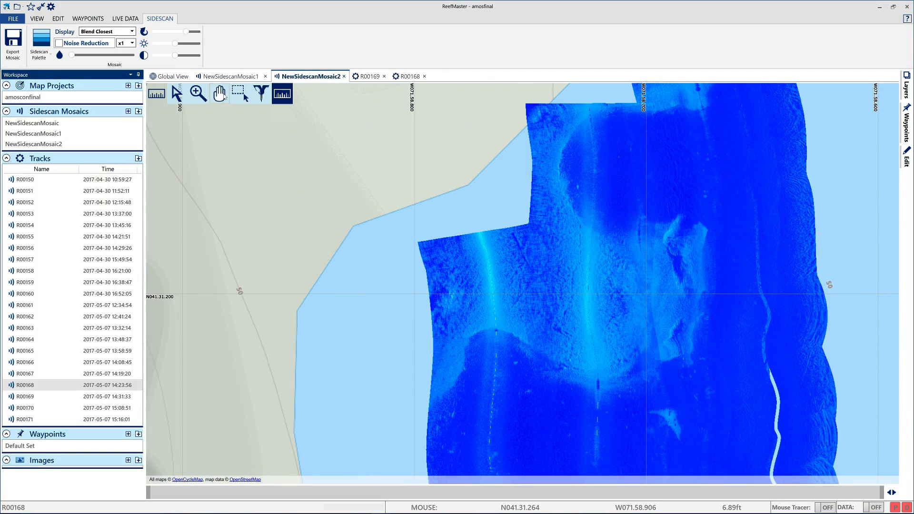
left_click(219, 93)
scroll(365, 204, "down", 4)
left_click_drag(471, 322, 403, 291)
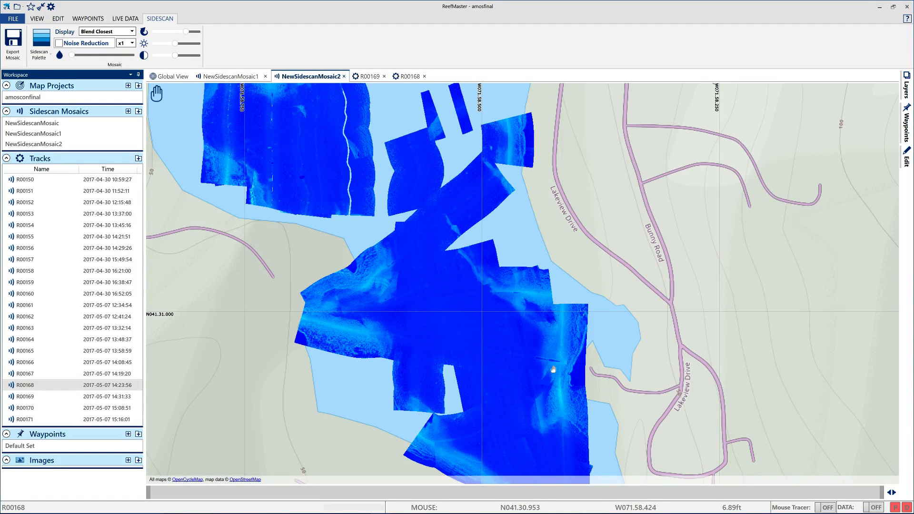
Step: Add the full, untrimmed sidescan strip of track R00168 to NewSidescanMosaic2
left_click(403, 77)
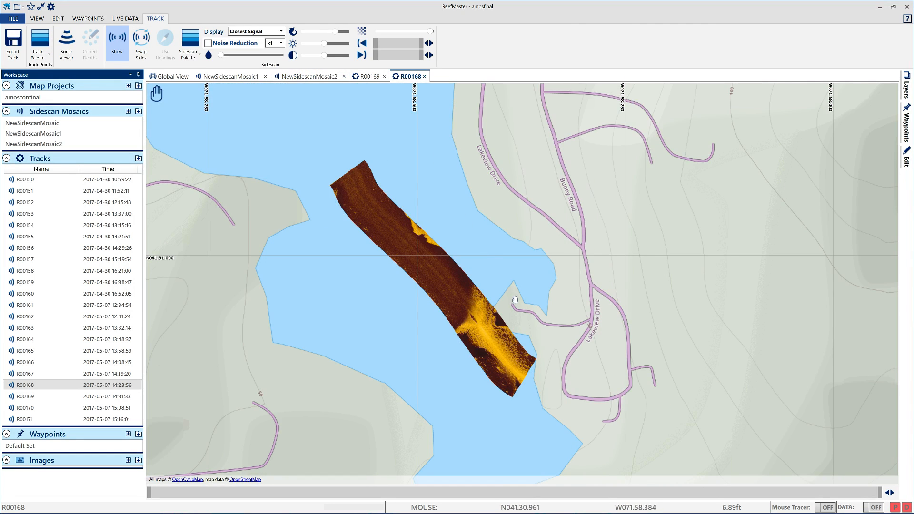
right_click(357, 200)
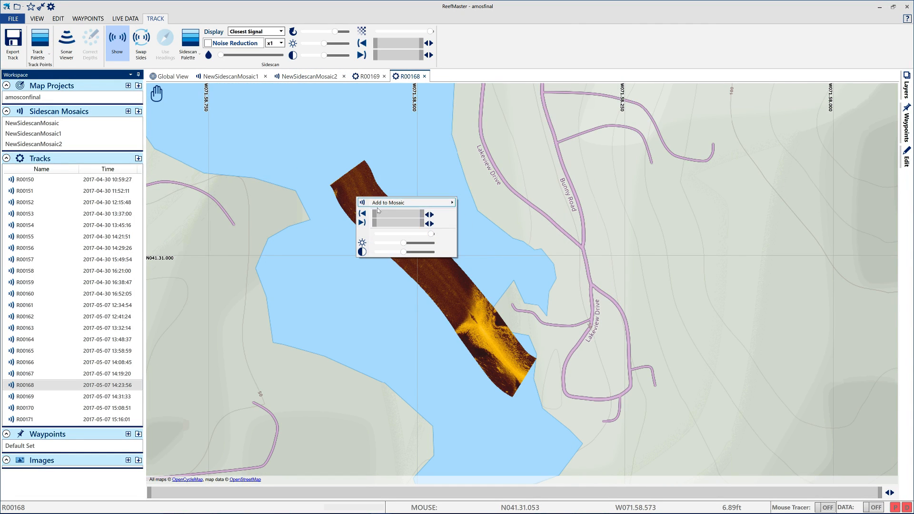
mouse_move(417, 205)
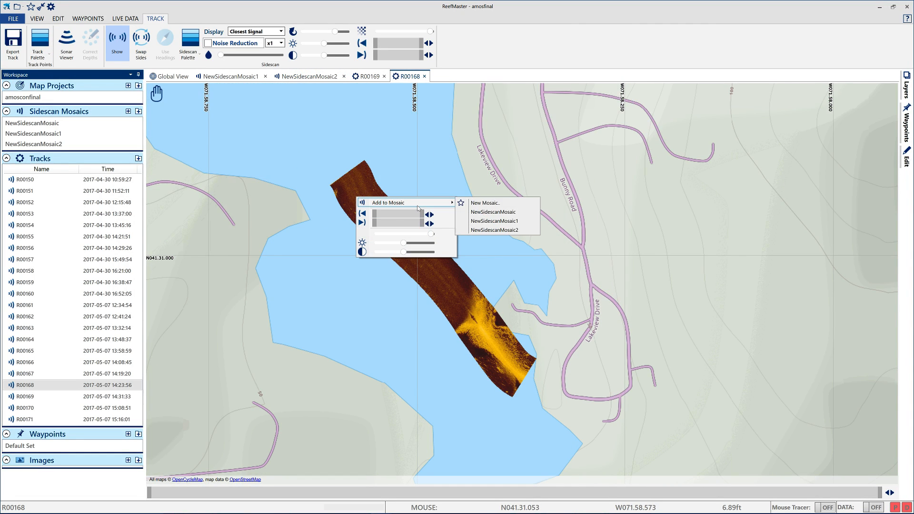
left_click(495, 232)
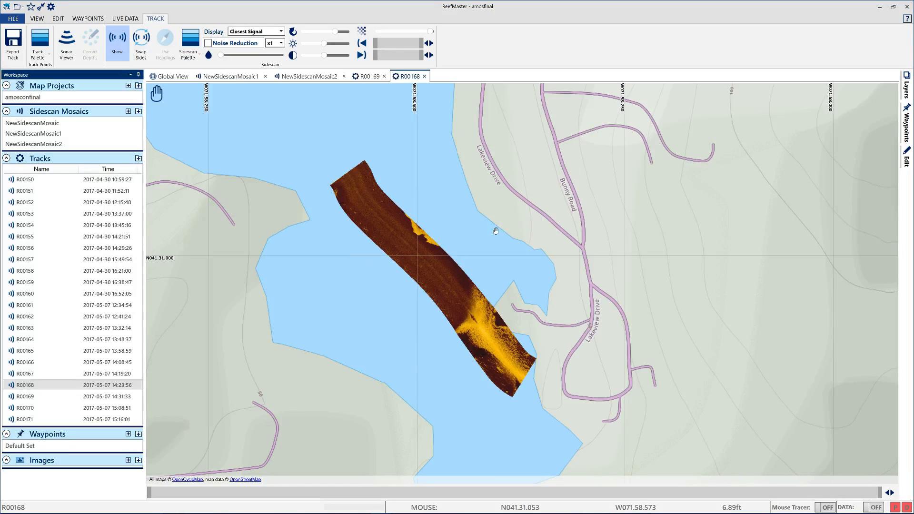
Step: Inspect NewSidescanMosaic2 along the added R00168 strip for blending, bottom features and remaining gaps
left_click(315, 77)
scroll(343, 239, "up", 3)
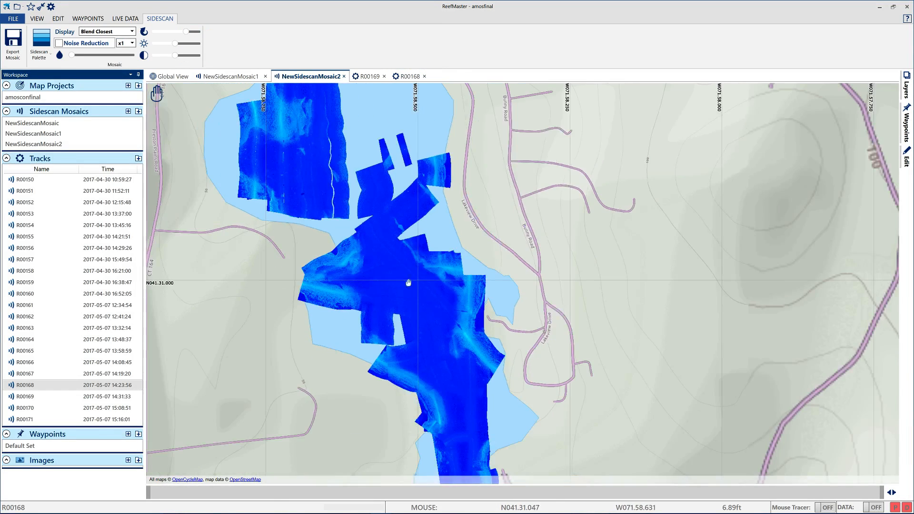
scroll(482, 270, "up", 2)
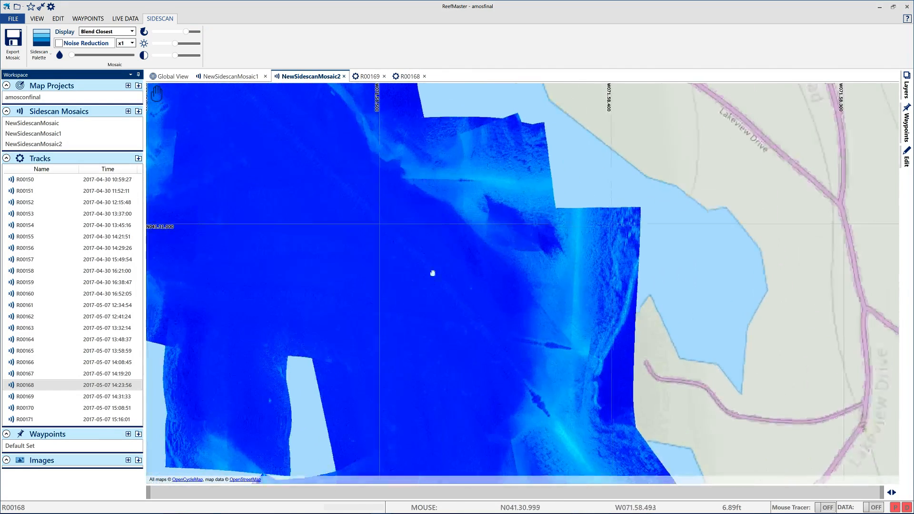
left_click_drag(531, 272, 604, 387)
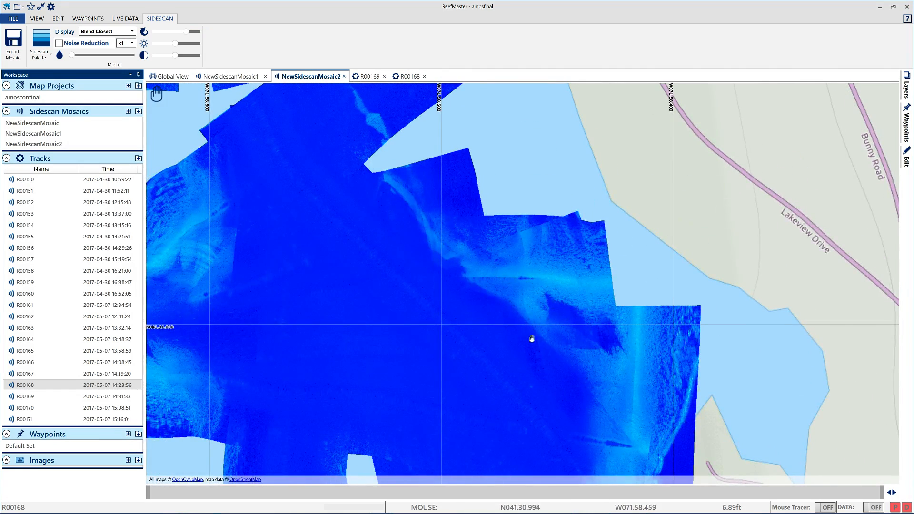
left_click_drag(396, 216, 474, 333)
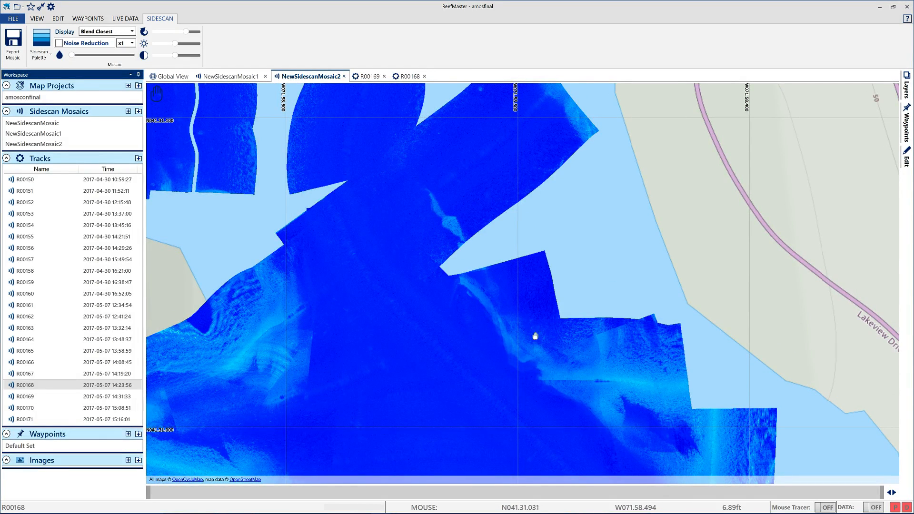
scroll(405, 261, "down", 5)
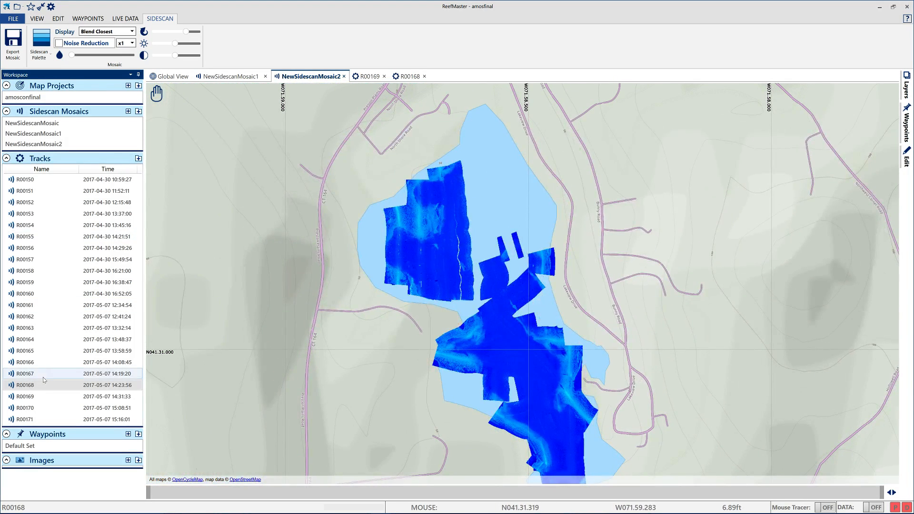
Step: Open track R00167 from the track list and show its sidescan imagery
left_click(41, 375)
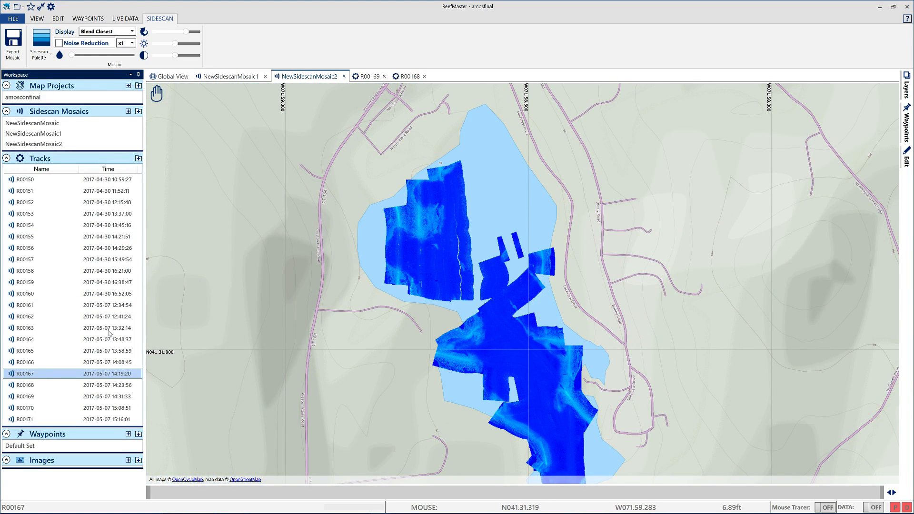
scroll(477, 182, "down", 4)
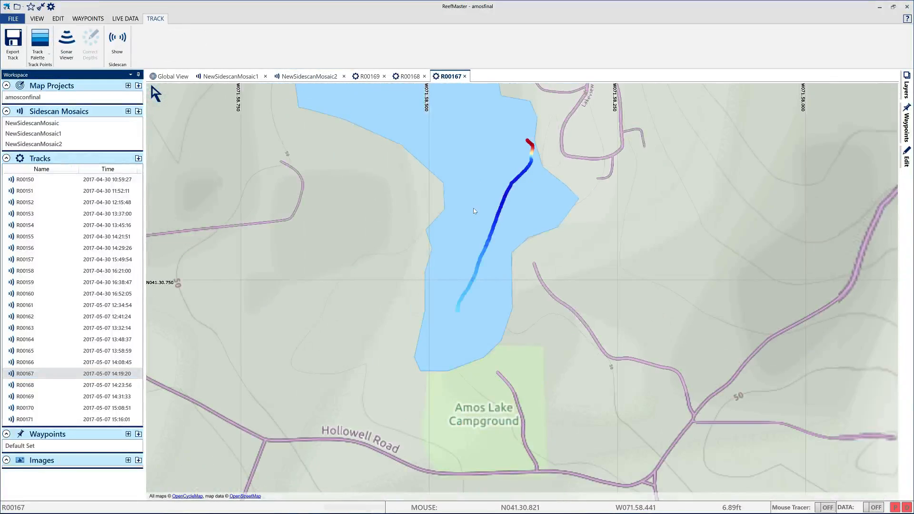
scroll(473, 211, "up", 1)
left_click(117, 45)
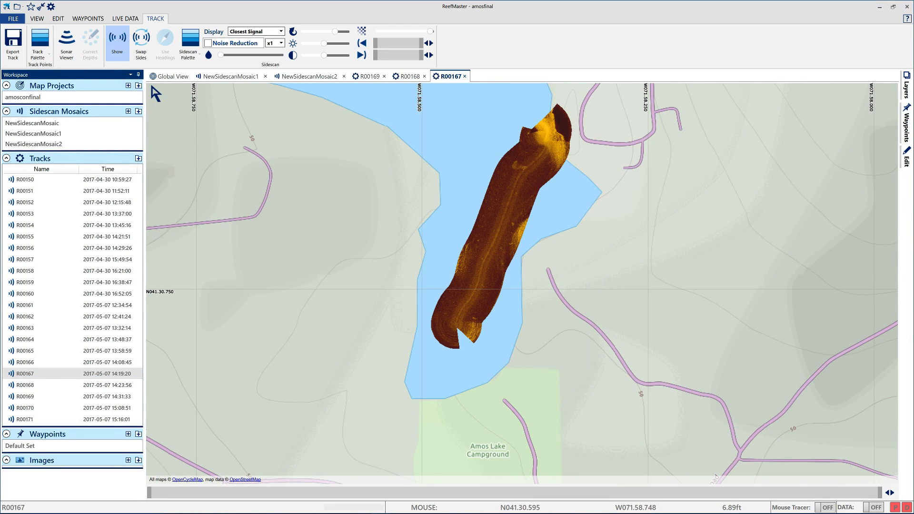
Step: Trim the turns off both the southern and northern ends of track R00167 and check the remaining strip
left_click_drag(148, 494, 168, 494)
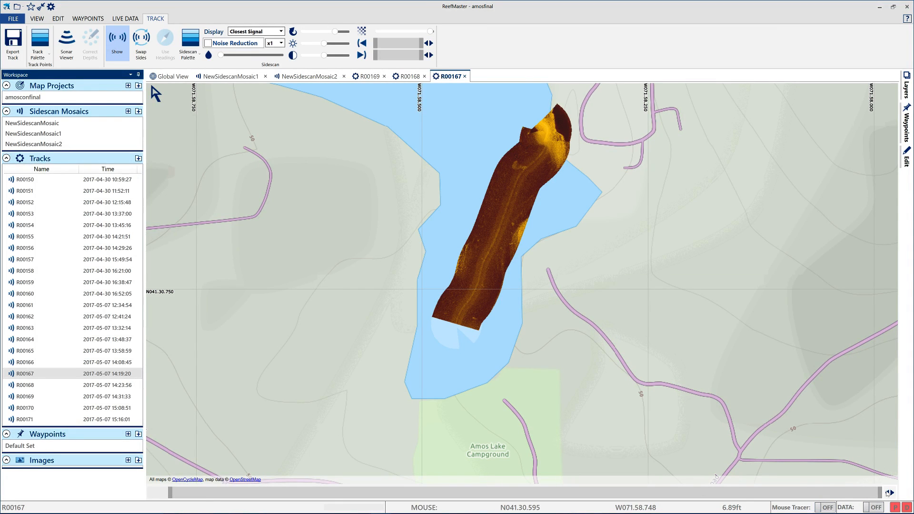
left_click_drag(875, 493, 754, 513)
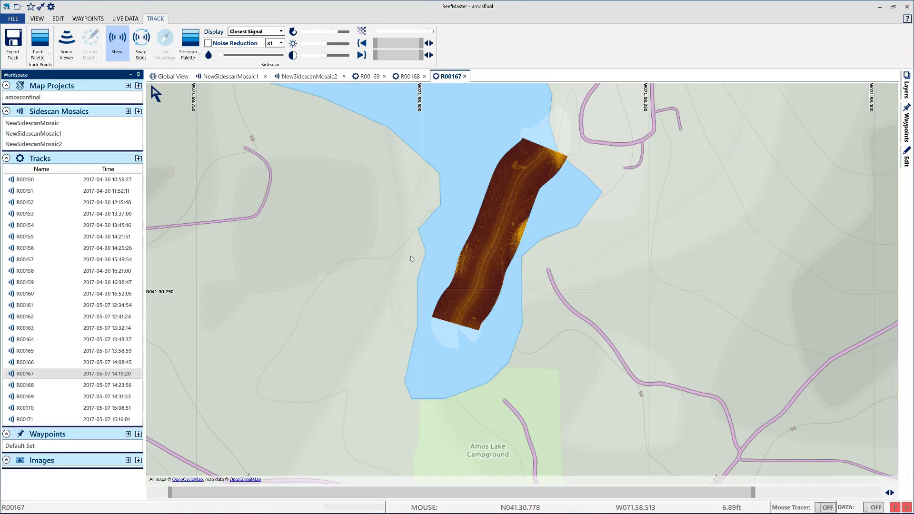
scroll(520, 165, "up", 4)
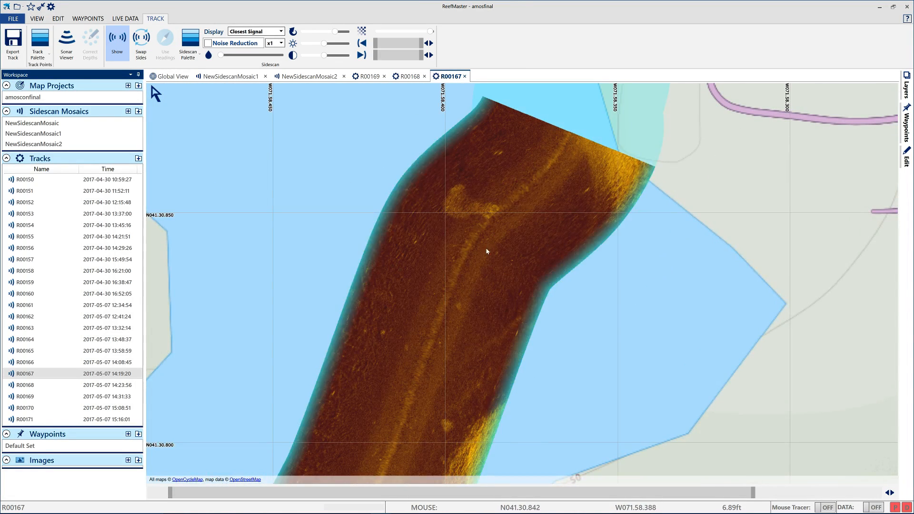
scroll(571, 156, "down", 2)
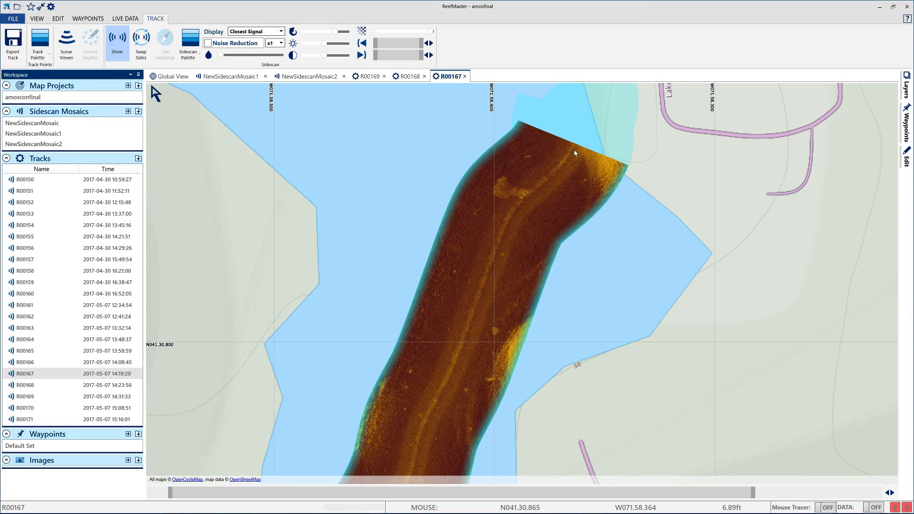
scroll(574, 153, "down", 2)
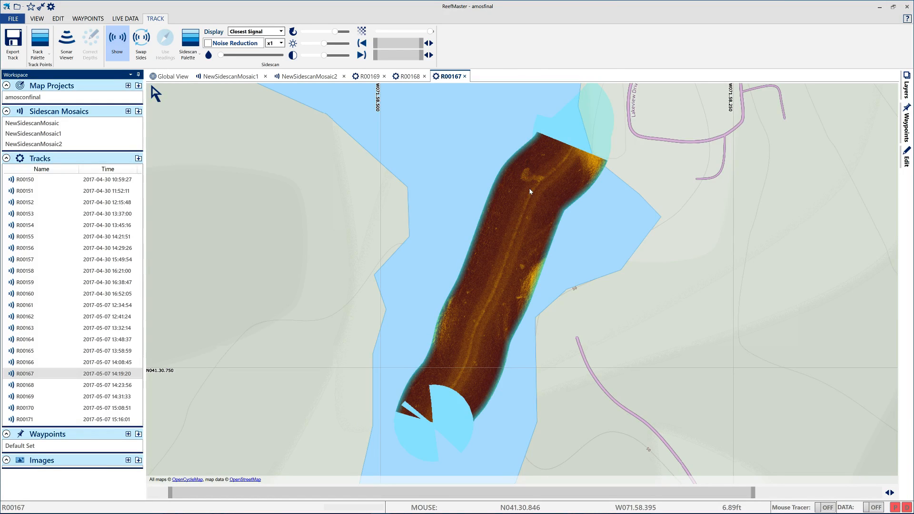
Step: Add the trimmed section of track R00167 to NewSidescanMosaic2
right_click(529, 188)
mouse_move(573, 195)
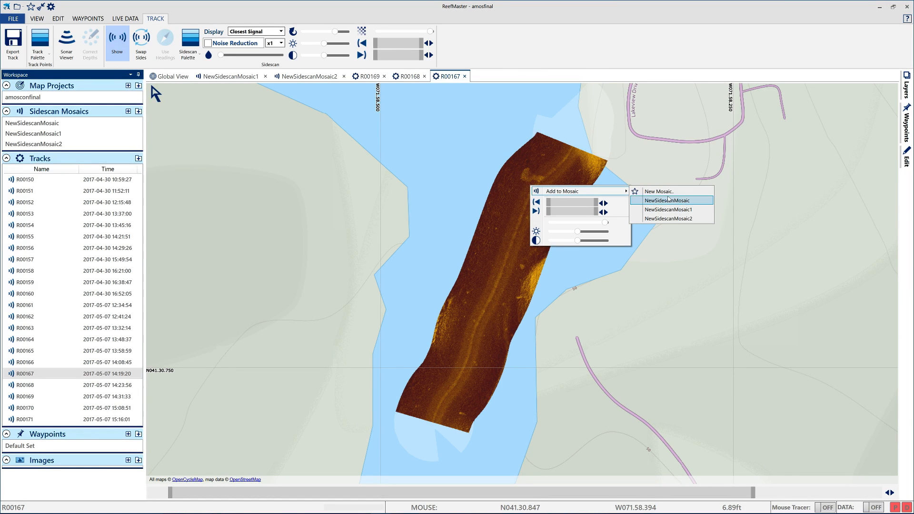
left_click(668, 218)
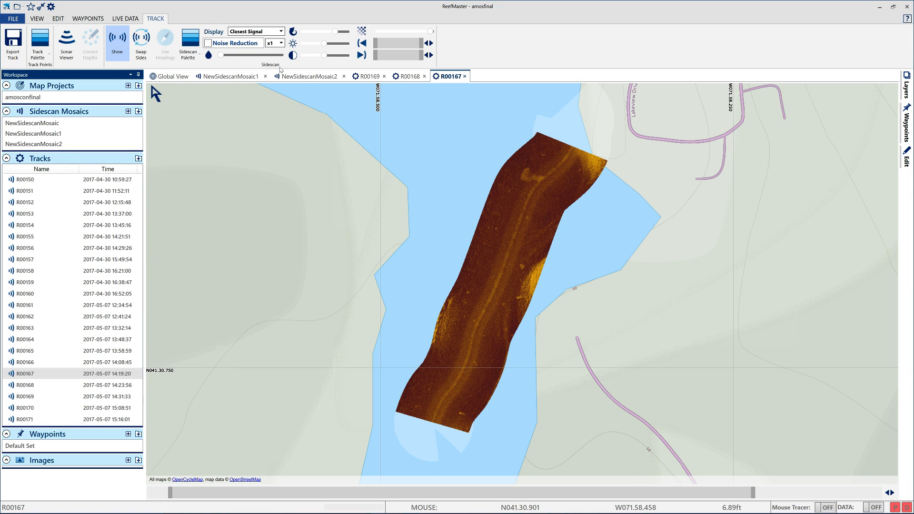
Step: Inspect NewSidescanMosaic2 from the southern end of the lake up to its centre for coverage, strip joins and gaps
left_click(287, 76)
scroll(368, 206, "down", 2)
left_click_drag(481, 347, 438, 236)
scroll(438, 236, "up", 1)
scroll(438, 237, "up", 3)
left_click_drag(470, 299, 505, 203)
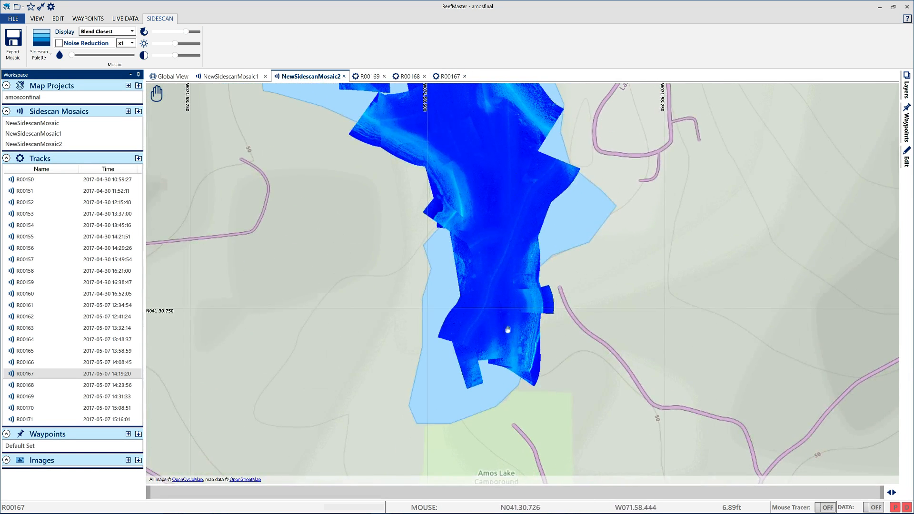
scroll(499, 269, "up", 4)
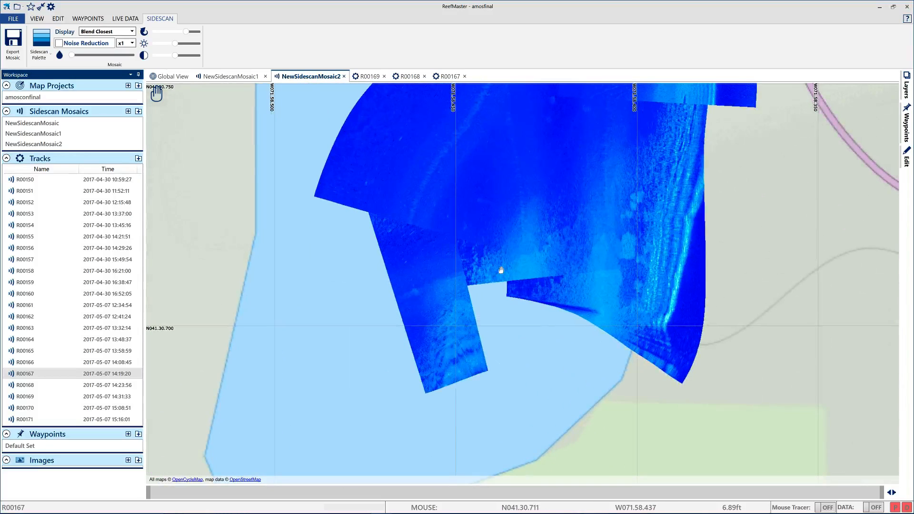
scroll(478, 181, "down", 3)
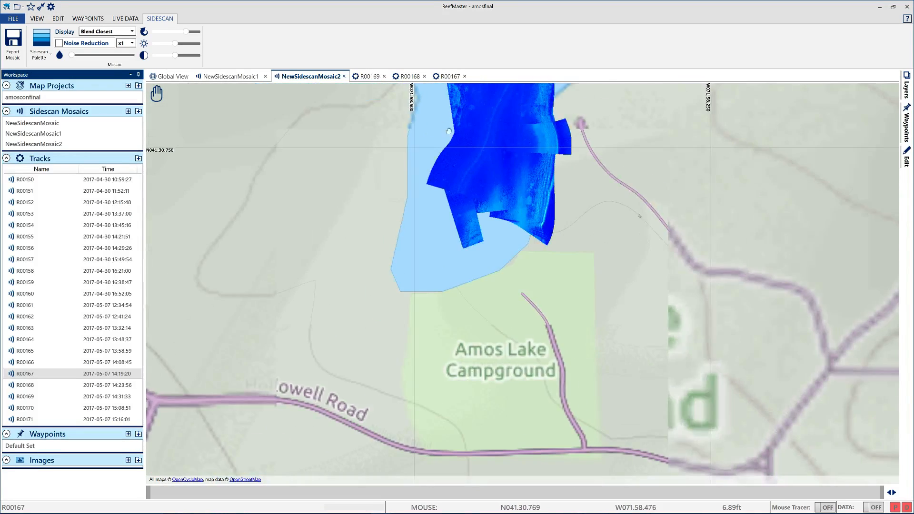
scroll(445, 119, "up", 3)
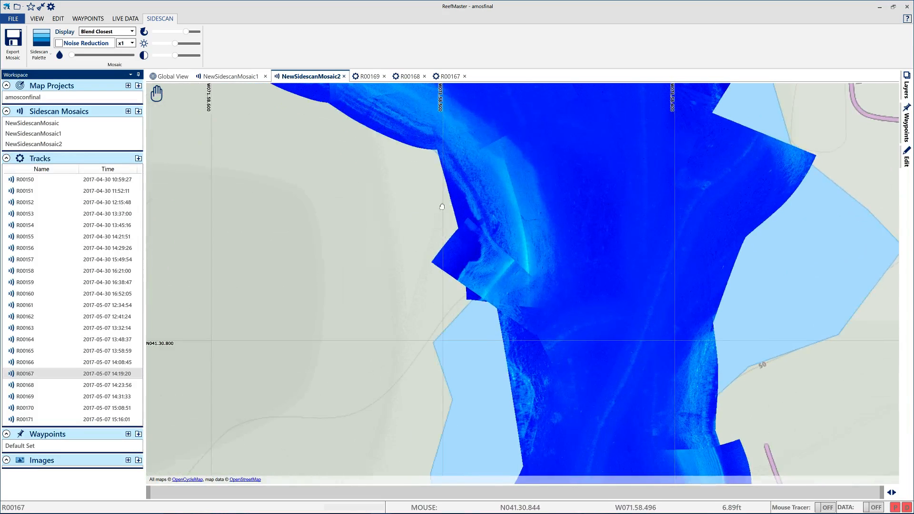
scroll(448, 205, "down", 3)
left_click_drag(449, 155, 481, 265)
left_click_drag(470, 201, 528, 318)
mouse_move(415, 191)
left_mouse_down()
mouse_move(554, 203)
mouse_move(561, 188)
left_mouse_up()
left_click_drag(401, 190, 444, 170)
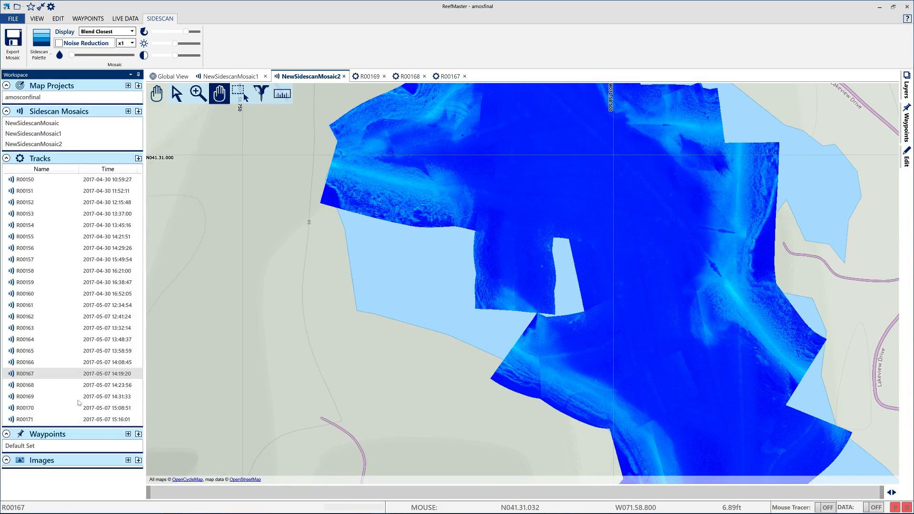
Step: Open track R00166 with its sidescan imagery shown and trim it to the short straight section at its northern end
left_click(27, 363)
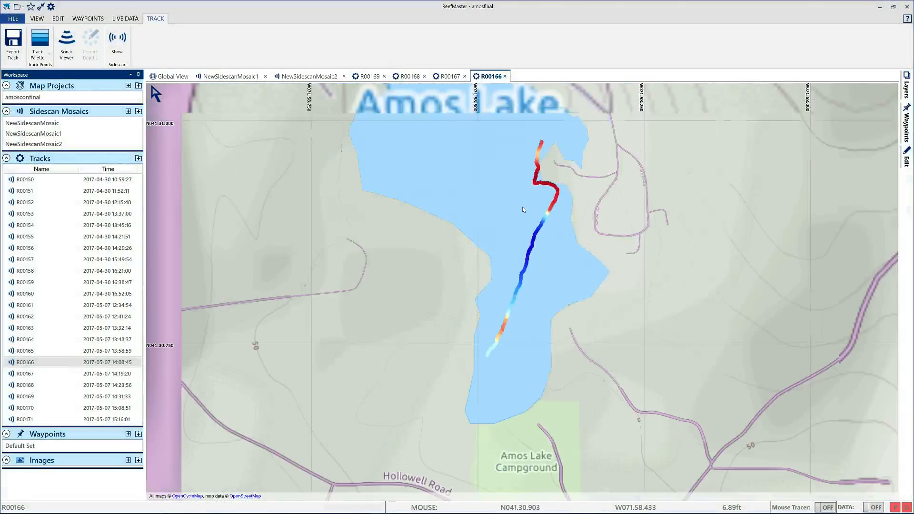
scroll(491, 183, "up", 2)
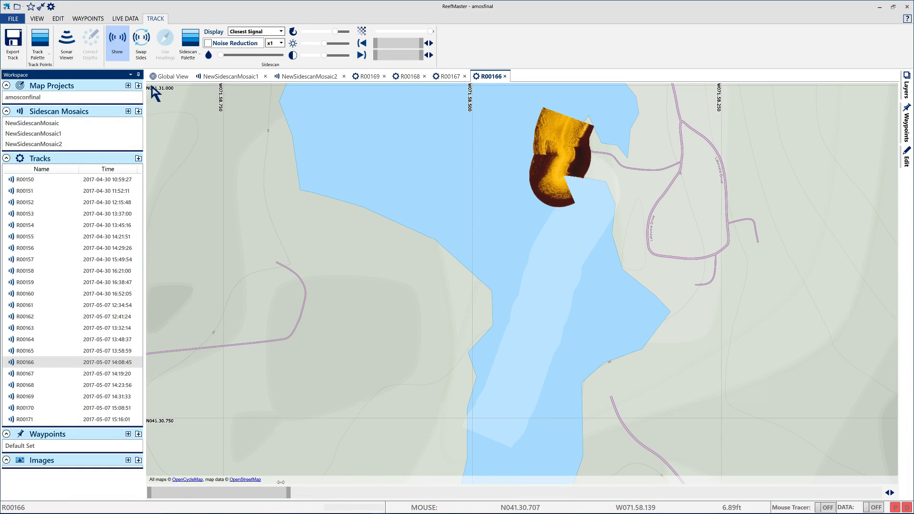
left_click_drag(224, 478, 175, 475)
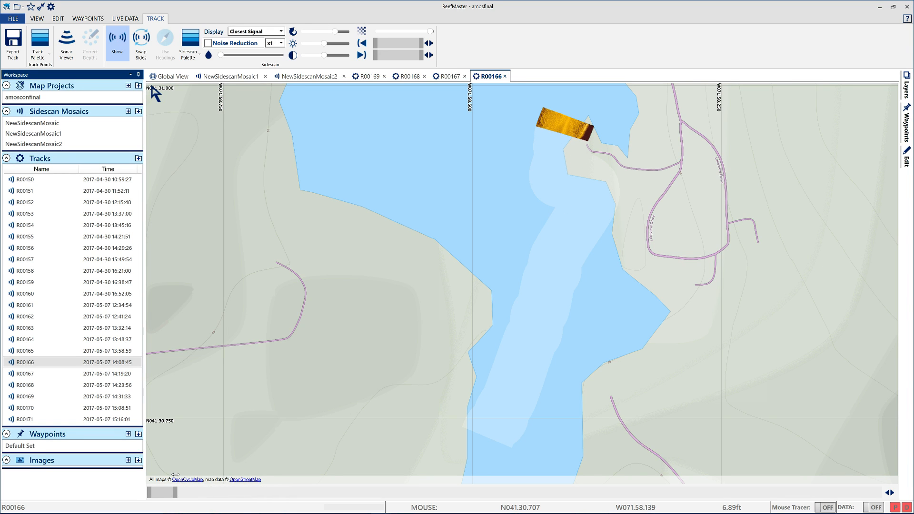
Step: Add the short northern section of track R00166 to NewSidescanMosaic2
right_click(542, 120)
mouse_move(592, 127)
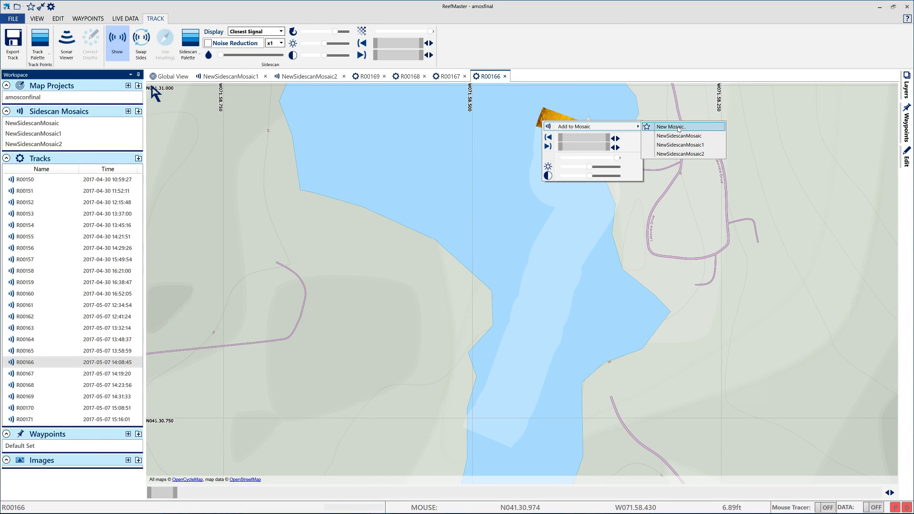
left_click(682, 156)
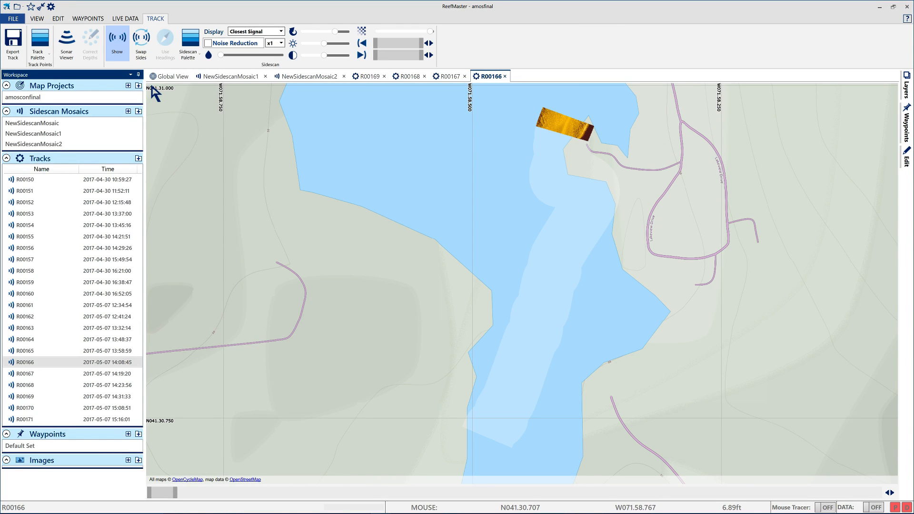
Step: Trim track R00166 to a narrow strip just south of its northern section and add it to NewSidescanMosaic2
left_click_drag(175, 494, 242, 488)
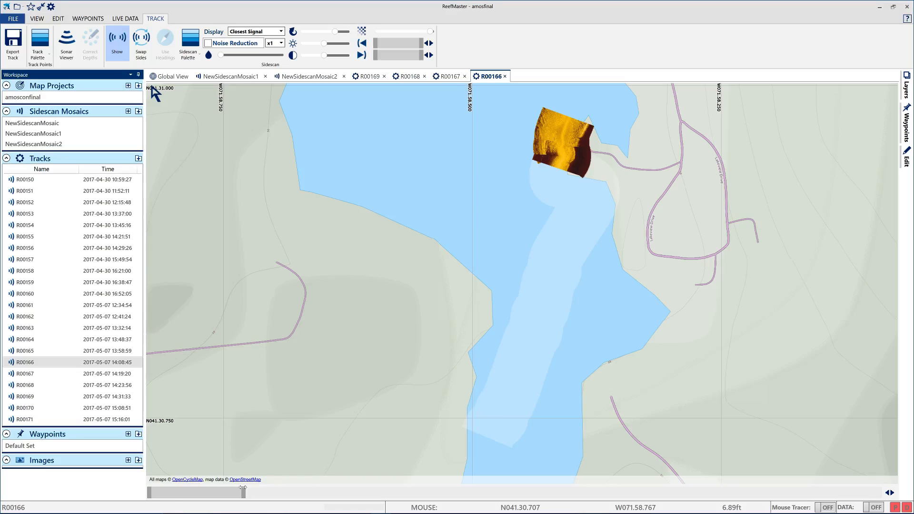
left_click_drag(149, 493, 237, 488)
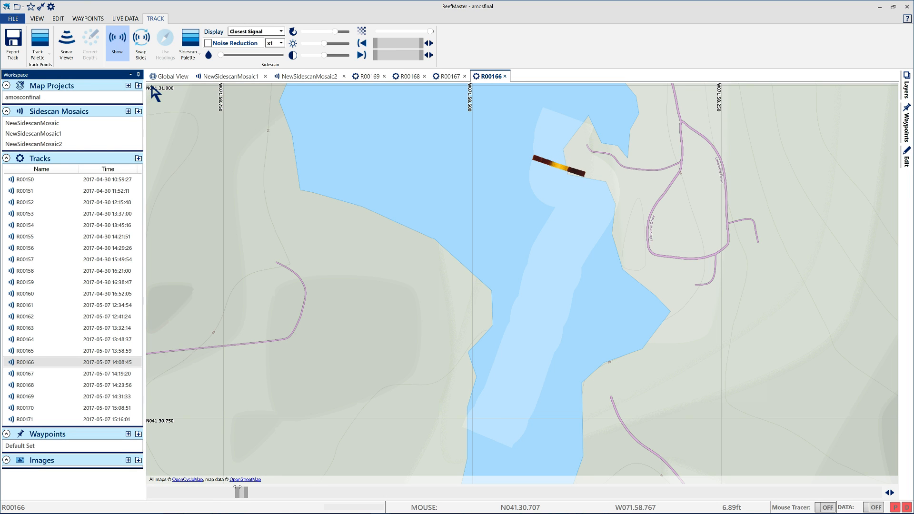
right_click(554, 162)
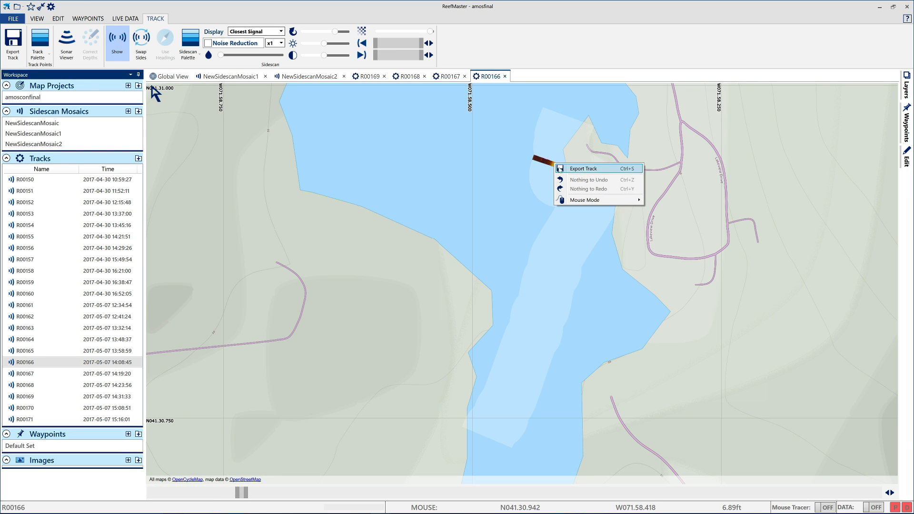
right_click(547, 164)
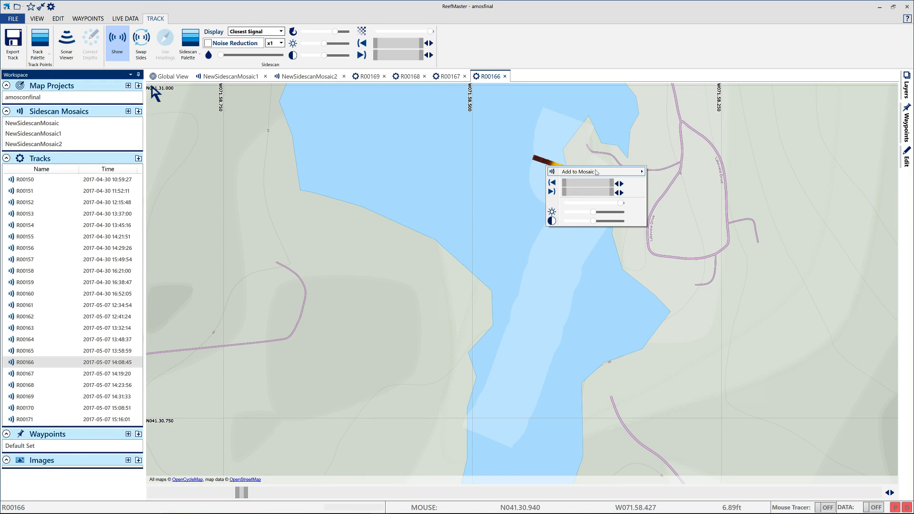
left_click(684, 203)
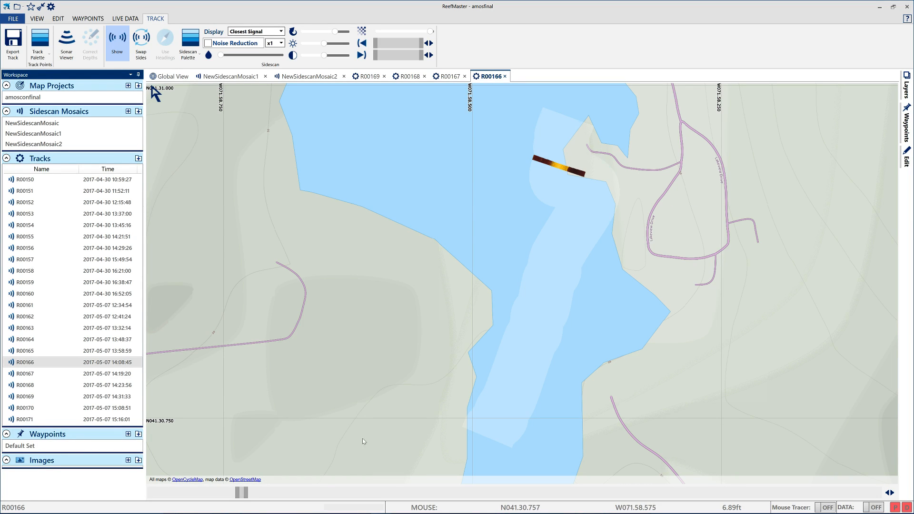
Step: Trim track R00166 to the straight section just south of the turn and add it to NewSidescanMosaic2
left_click_drag(246, 492, 375, 499)
left_click_drag(233, 497, 365, 489)
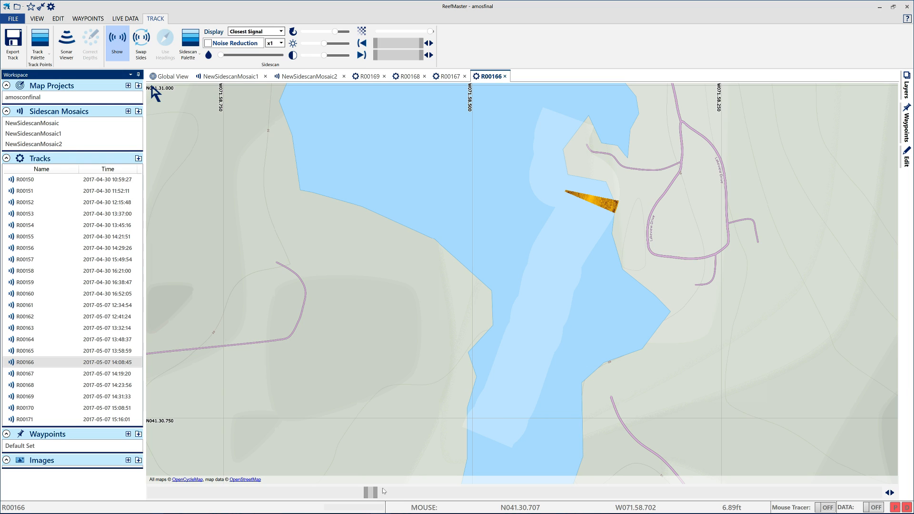
left_click_drag(378, 494, 522, 474)
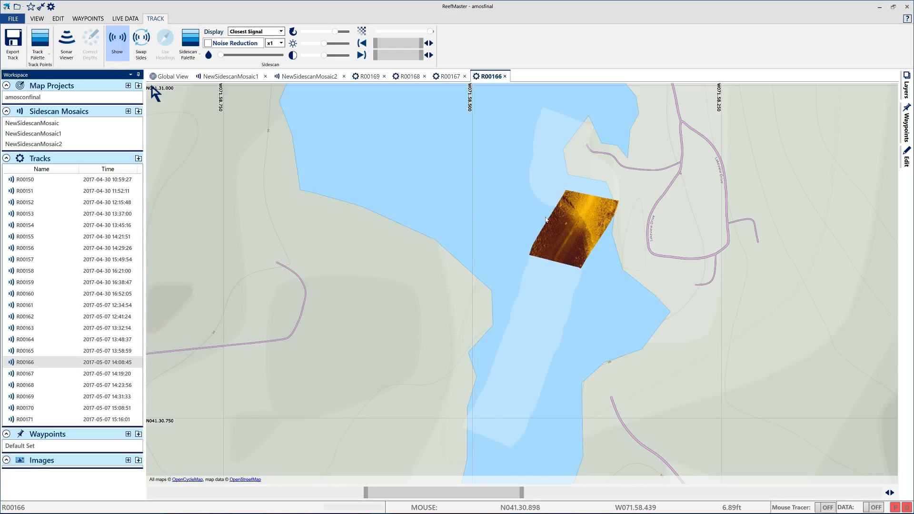
right_click(588, 226)
mouse_move(634, 232)
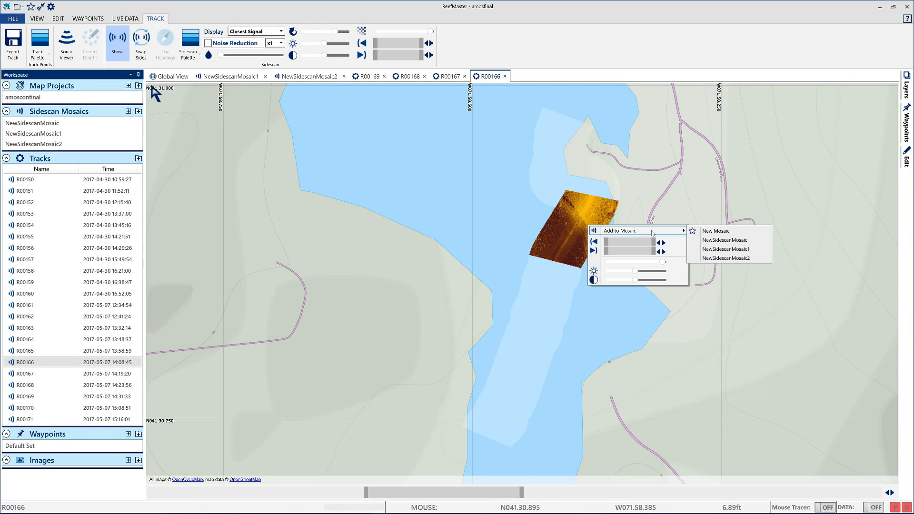
left_click(727, 258)
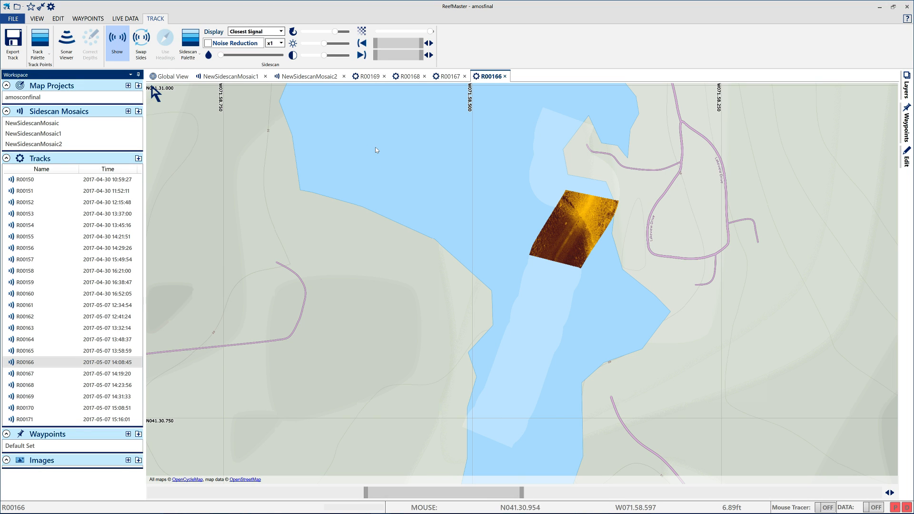
Step: Try cropping the inner range on both sides of the section, restore the full range, and add the section to NewSidescanMosaic2 again
left_click_drag(376, 55, 379, 43)
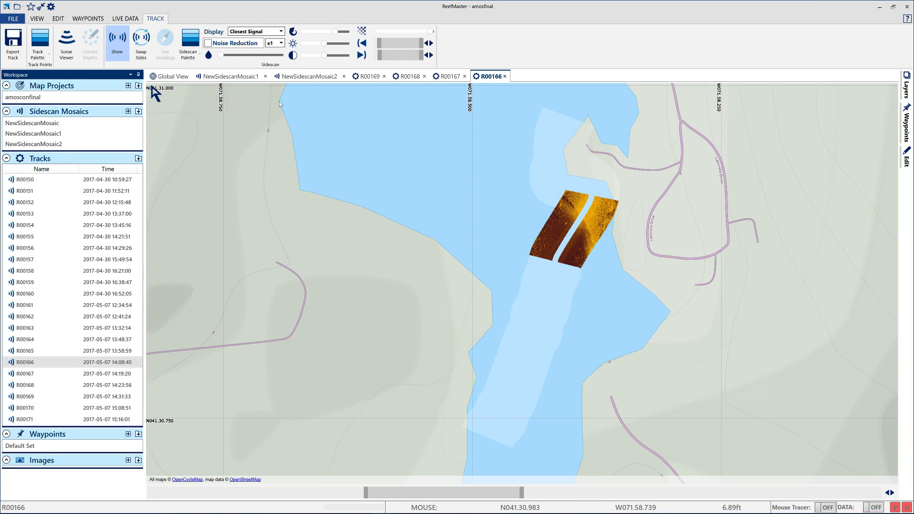
mouse_move(380, 54)
left_mouse_down()
mouse_move(373, 58)
mouse_move(375, 43)
left_mouse_up()
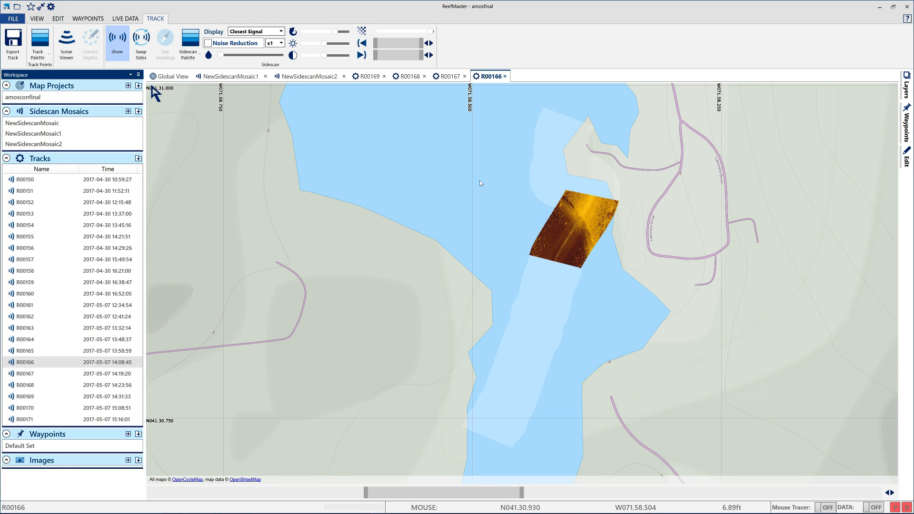
right_click(550, 234)
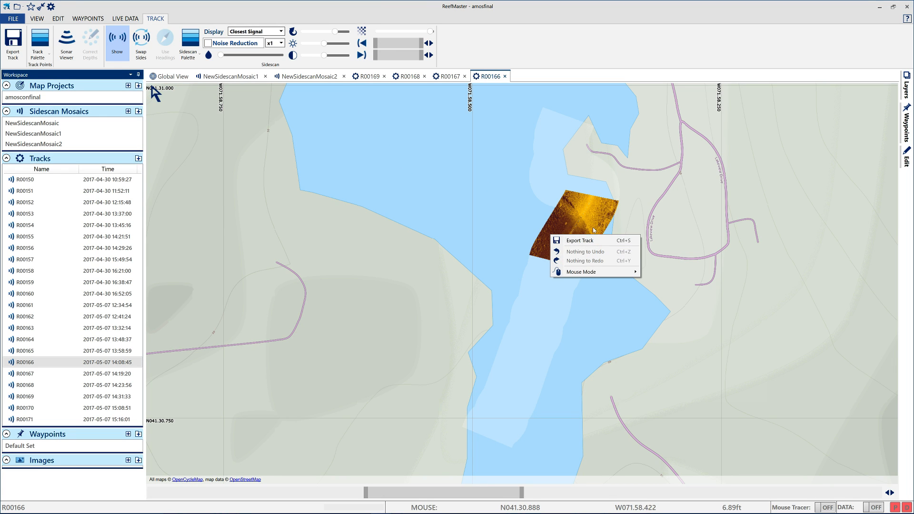
left_click(583, 210)
right_click(584, 213)
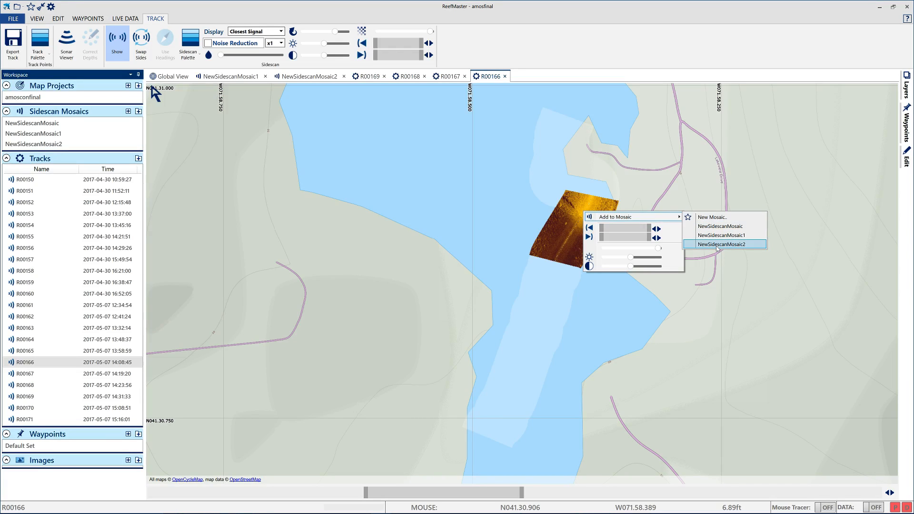
left_click(718, 249)
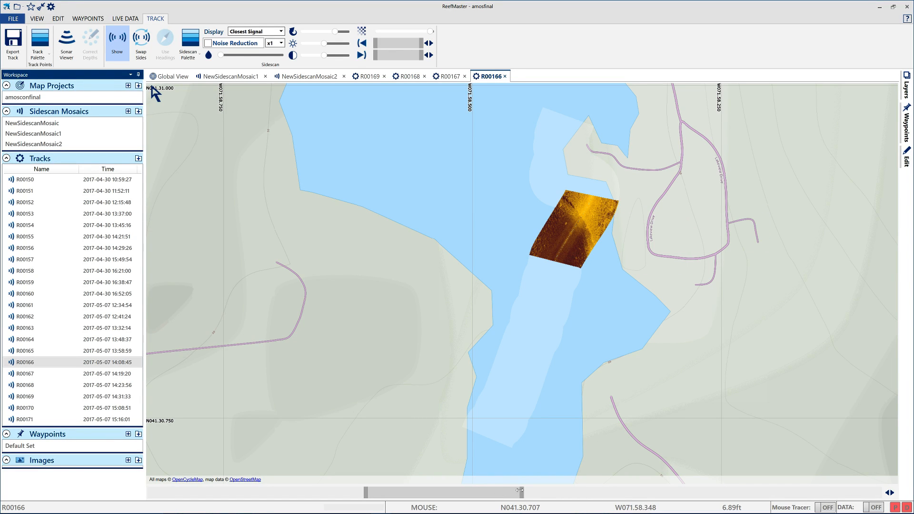
Step: Trim track R00166 to the straight section with bright western returns near its southern end and add it to NewSidescanMosaic2
left_click_drag(365, 492, 803, 500)
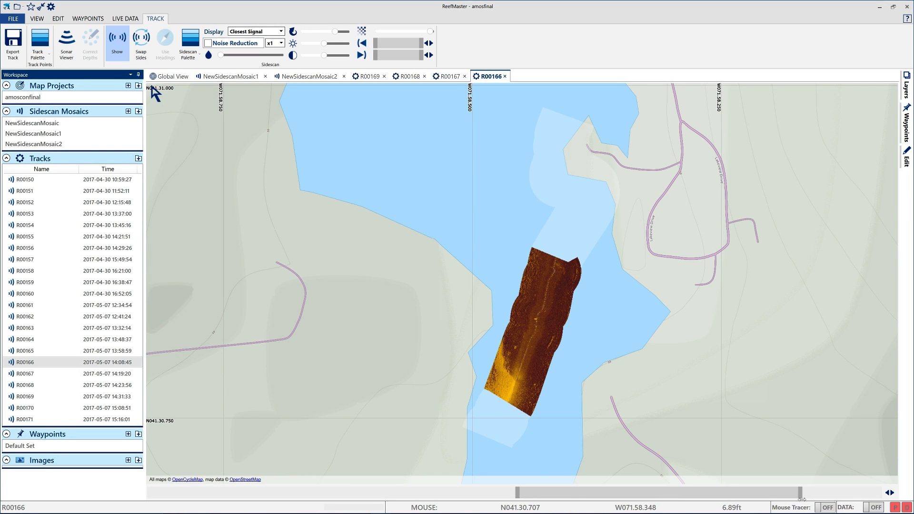
left_click_drag(517, 494, 683, 491)
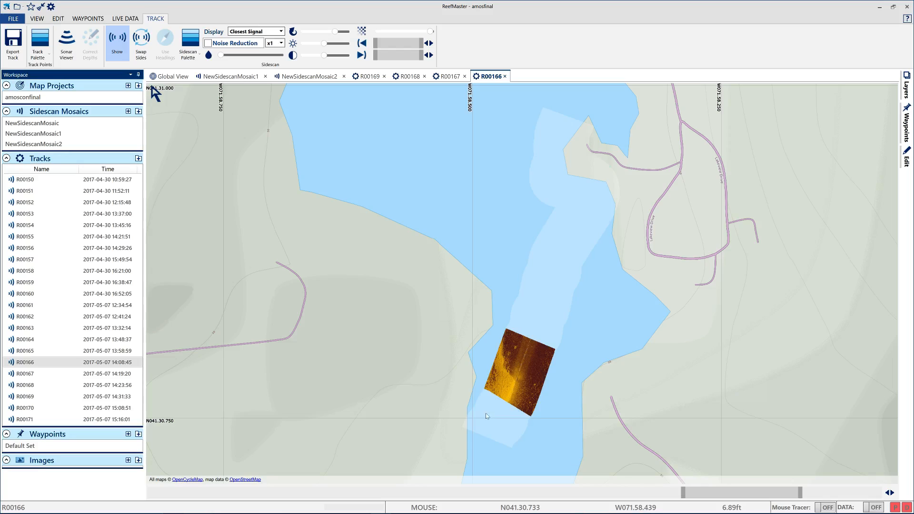
right_click(526, 360)
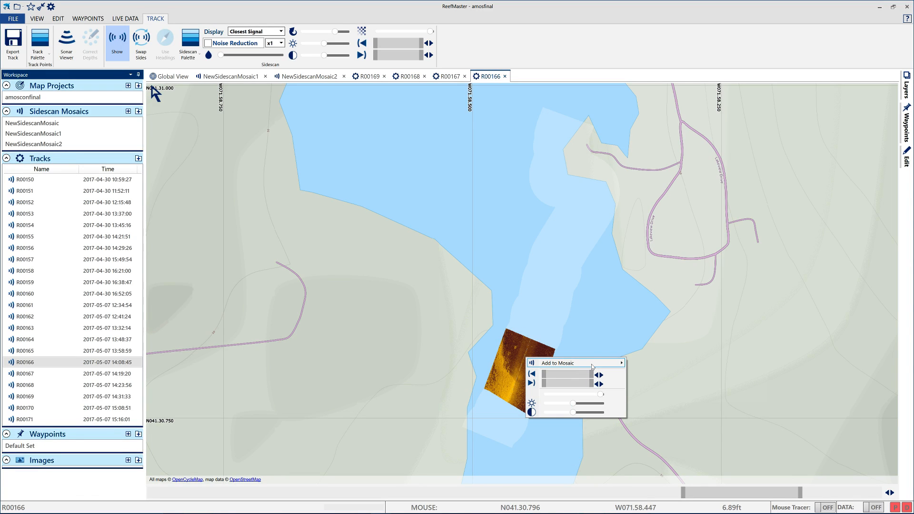
mouse_move(614, 363)
left_click(668, 390)
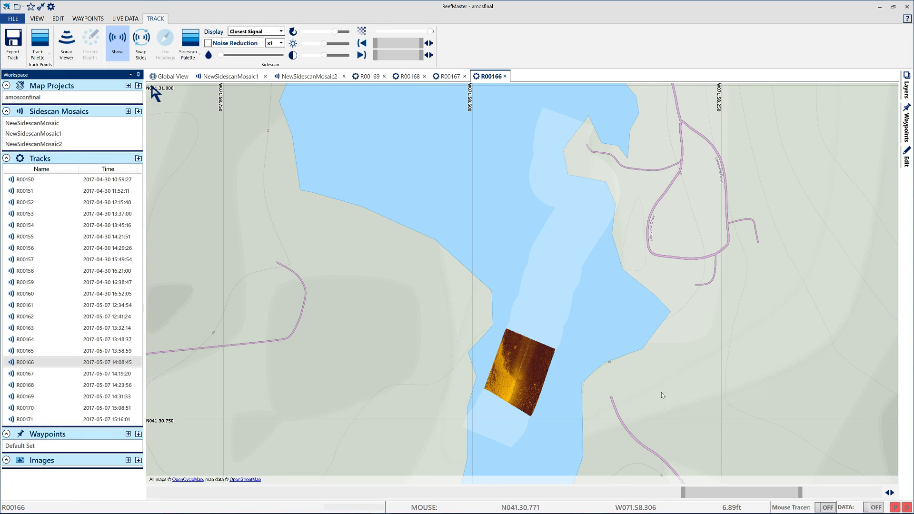
Step: Trim track R00166 to a short strip extending just south of the last added section and add it to NewSidescanMosaic2
mouse_move(802, 493)
left_mouse_down()
mouse_move(831, 493)
mouse_move(816, 493)
left_mouse_up()
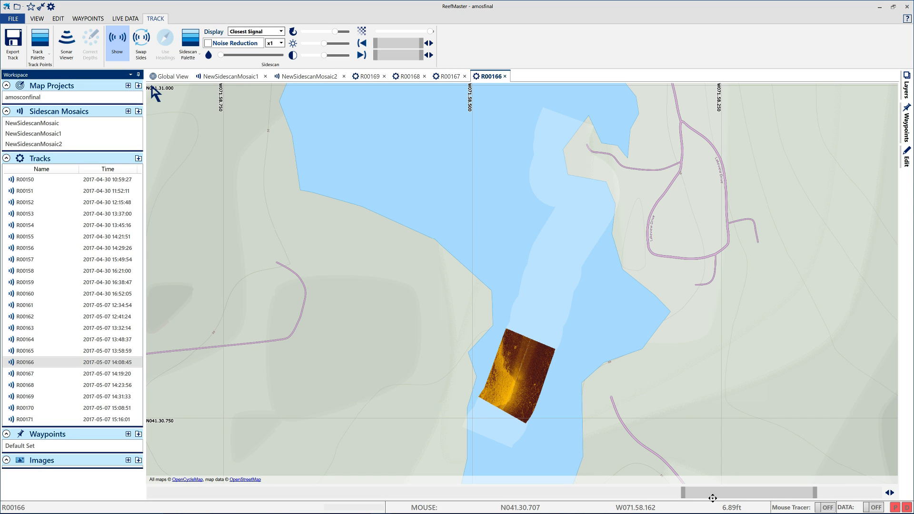
left_click_drag(683, 493, 797, 494)
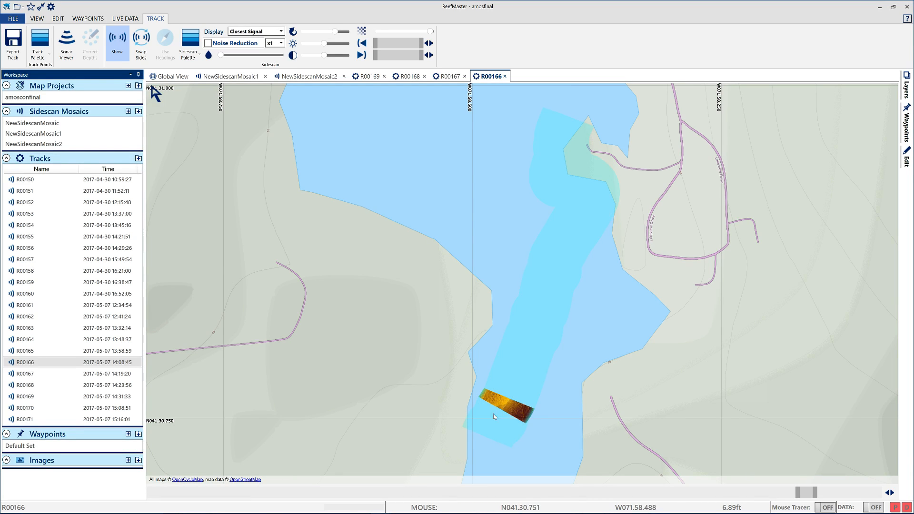
right_click(519, 410)
mouse_move(577, 415)
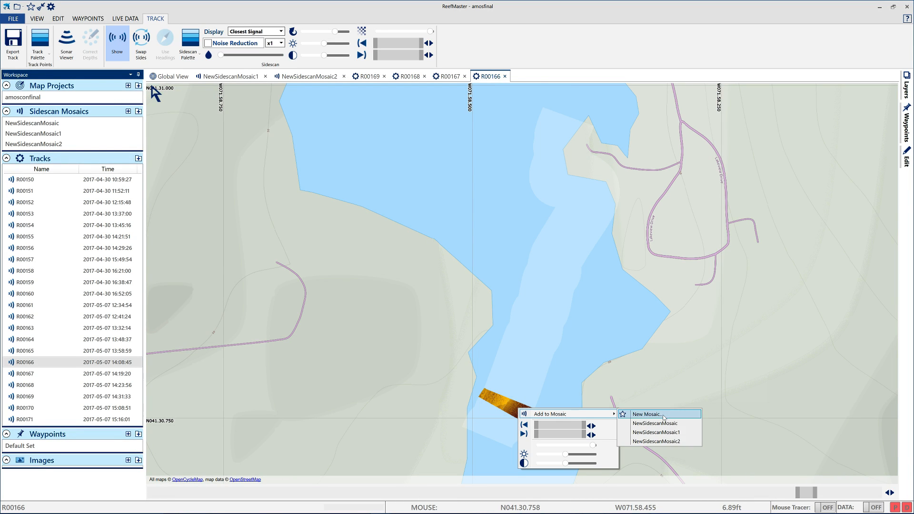
left_click(662, 441)
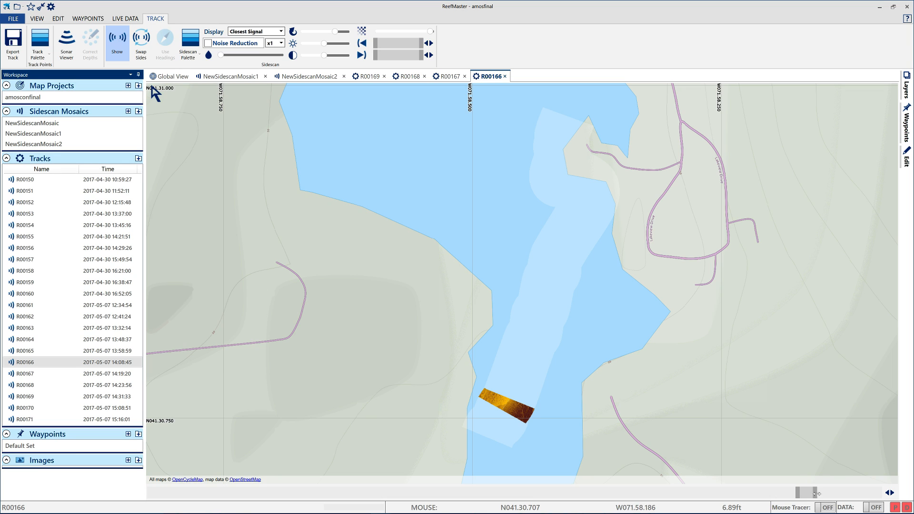
Step: Trim track R00166 to the narrow strip at its southernmost end and add it to NewSidescanMosaic2
left_click_drag(816, 494, 882, 495)
left_click_drag(818, 492, 871, 491)
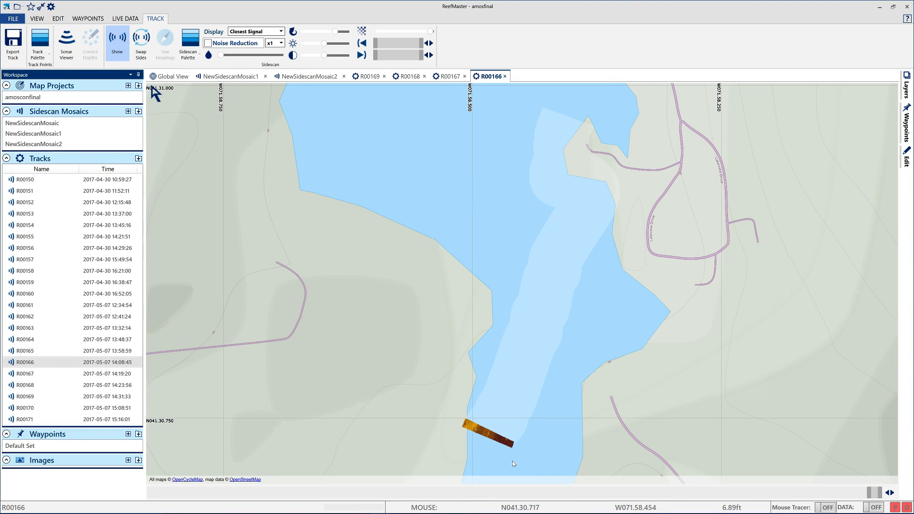
right_click(474, 427)
mouse_move(527, 436)
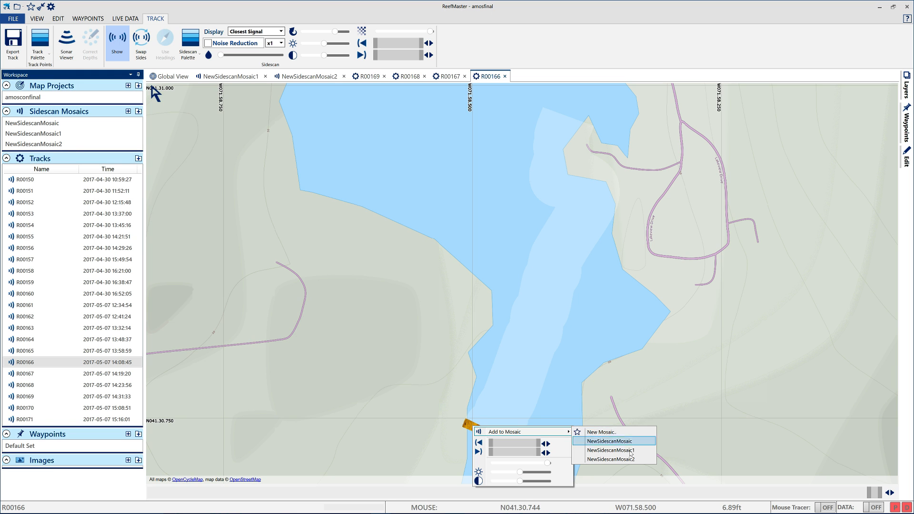
left_click(614, 460)
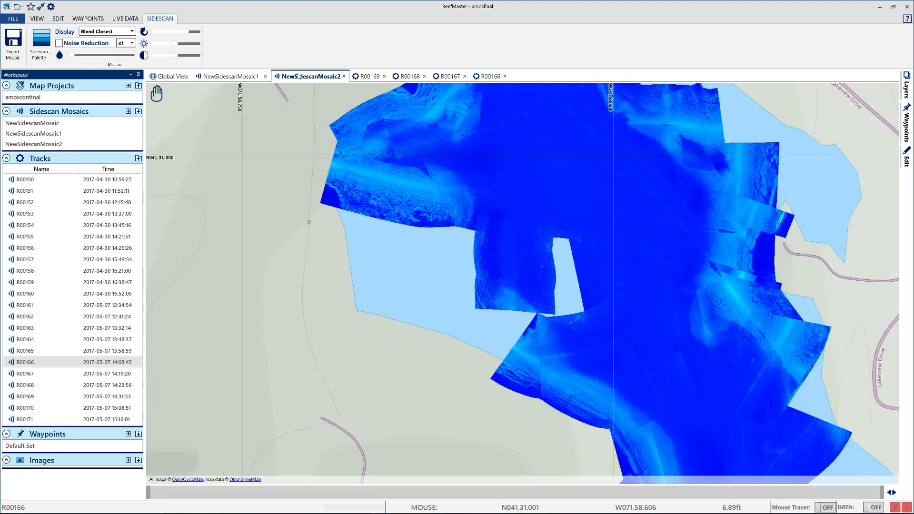
Step: Inspect NewSidescanMosaic2 from the southern shore up to the lake's centre for how the R00166 strips fill the edges and gaps
left_click(303, 76)
left_click_drag(390, 277, 354, 173)
scroll(347, 173, "down", 4)
left_click_drag(381, 283, 384, 215)
scroll(414, 256, "up", 2)
scroll(424, 245, "up", 2)
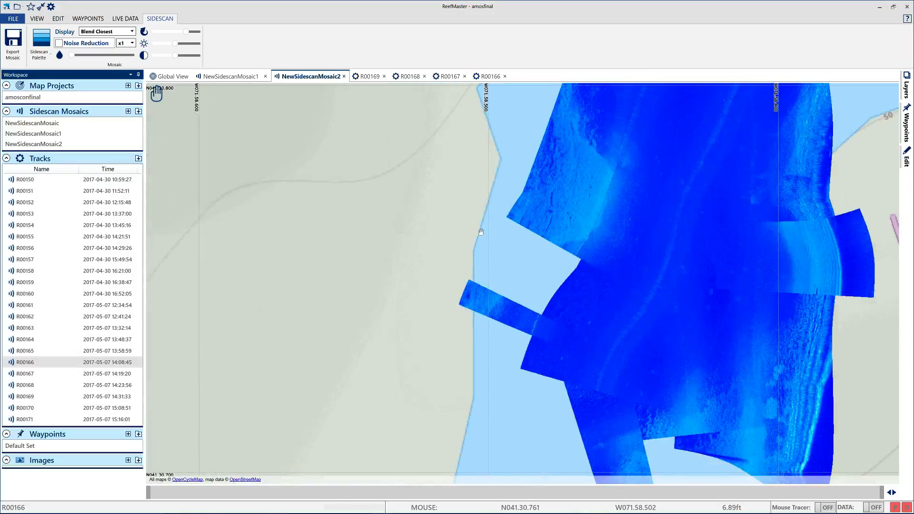
scroll(376, 222, "up", 1)
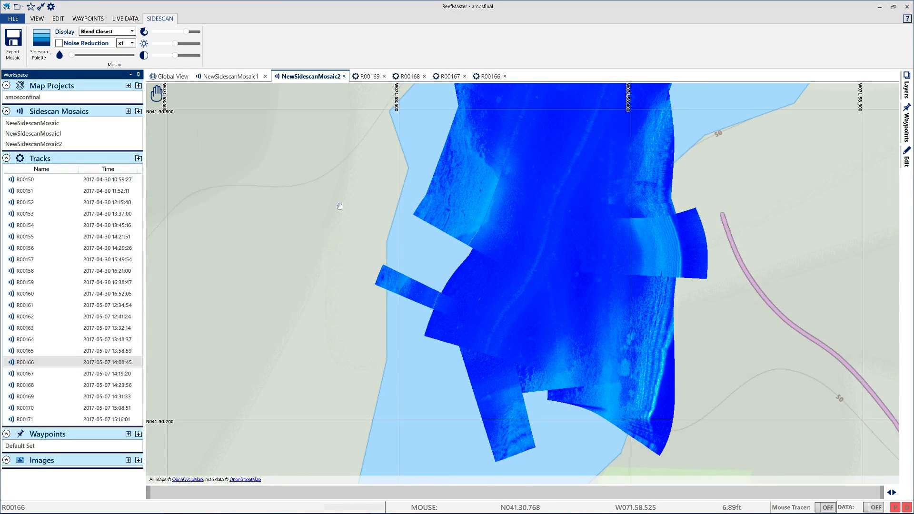
scroll(335, 198, "down", 2)
left_click_drag(333, 193, 396, 306)
scroll(397, 306, "down", 1)
scroll(295, 155, "down", 1)
left_click_drag(286, 147, 363, 301)
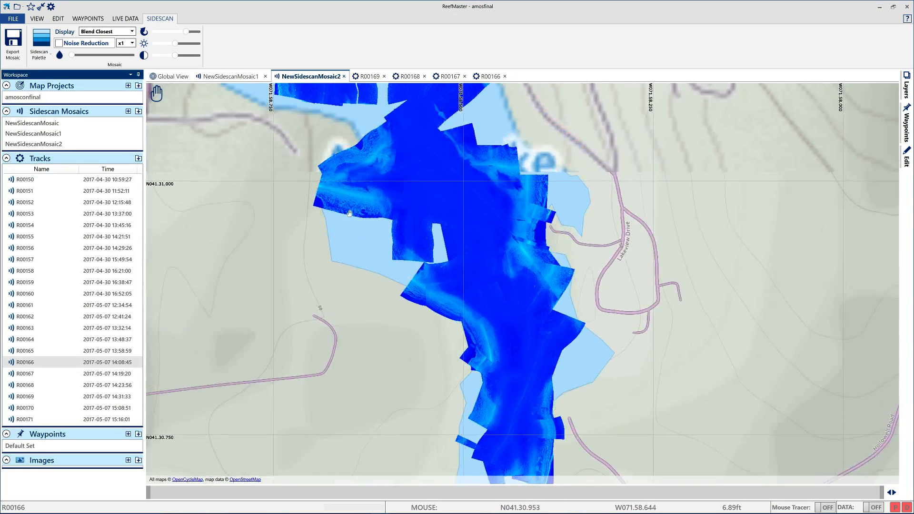
left_click_drag(343, 198, 407, 304)
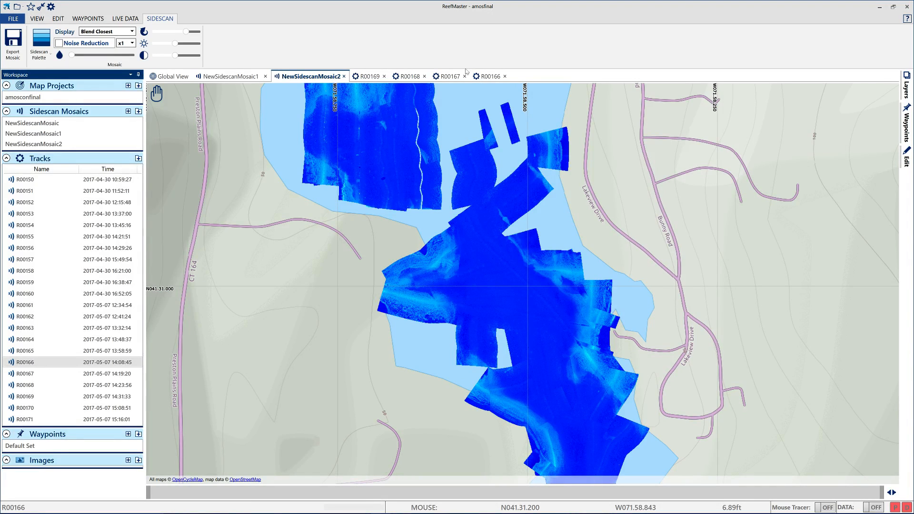
Step: Close tracks R00169, R00168 and R00167, and return to track R00166
left_click(367, 77)
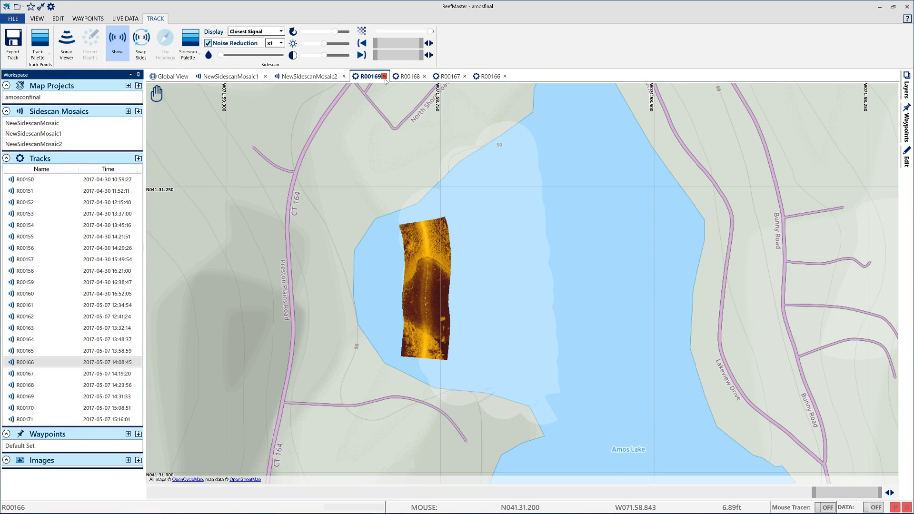
left_click(384, 77)
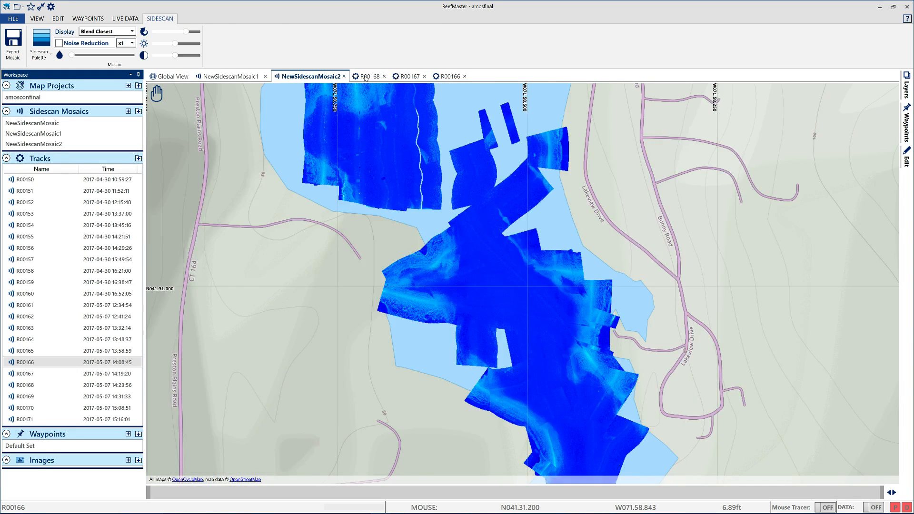
left_click(366, 78)
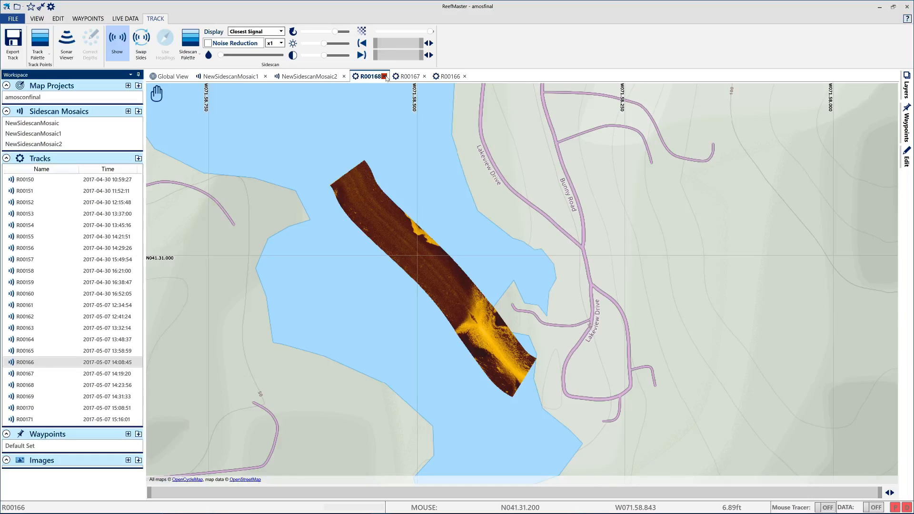
left_click(384, 76)
left_click(373, 77)
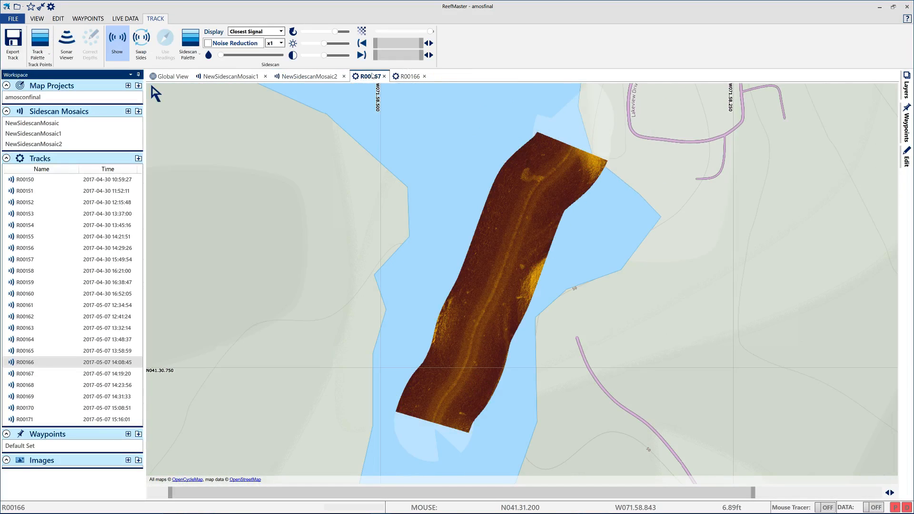
left_click(384, 77)
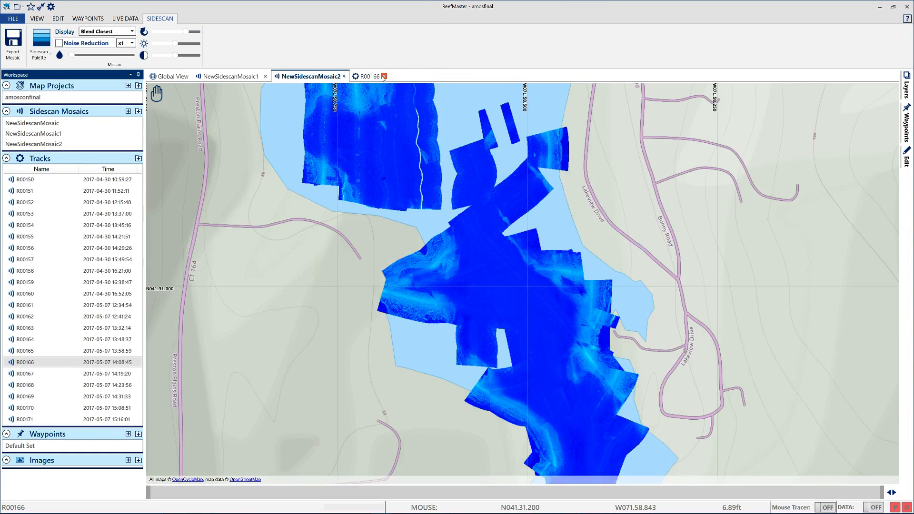
left_click(370, 77)
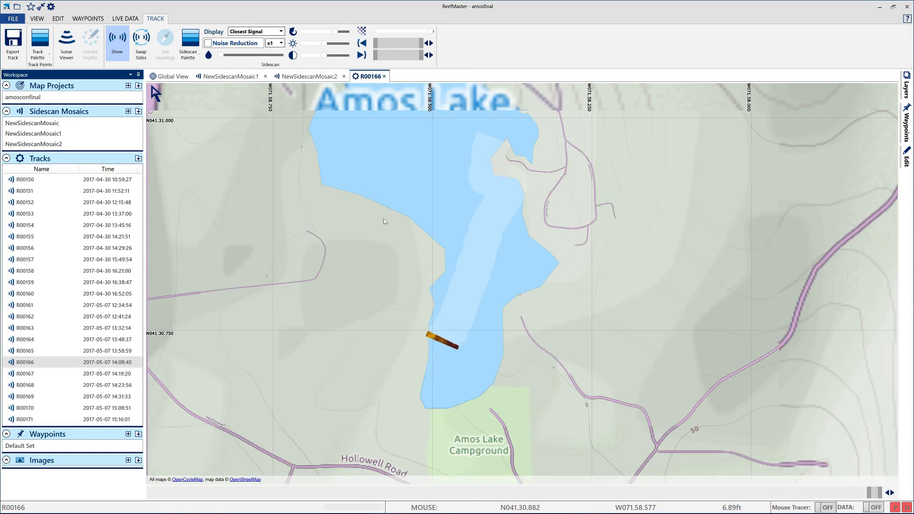
Step: Open track R00165, close track R00166, and reorder the open views so R00165 sits before NewSidescanMosaic2
left_click(52, 355)
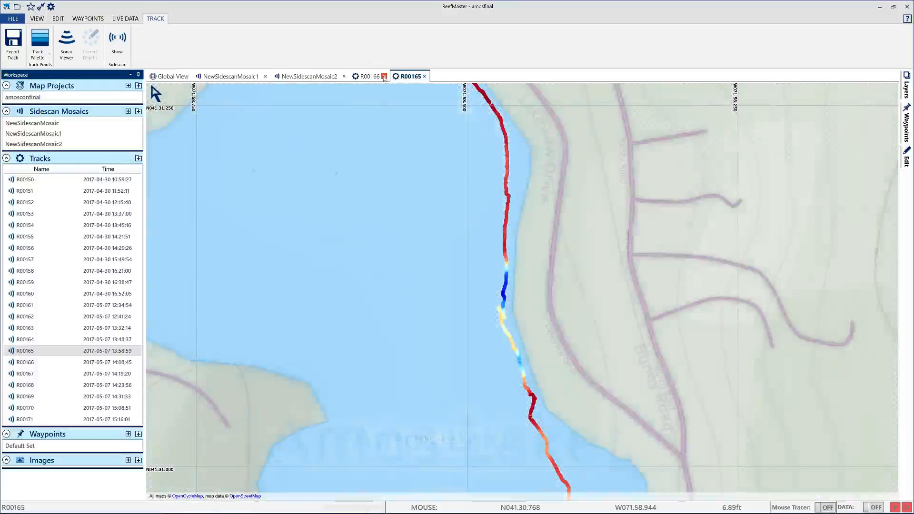
left_click(380, 77)
left_click(384, 76)
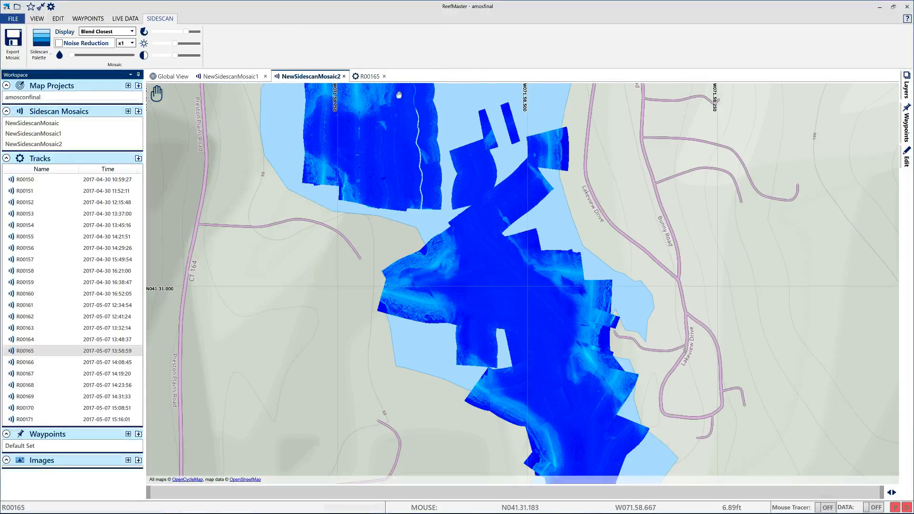
left_click(370, 76)
scroll(478, 142, "down", 1)
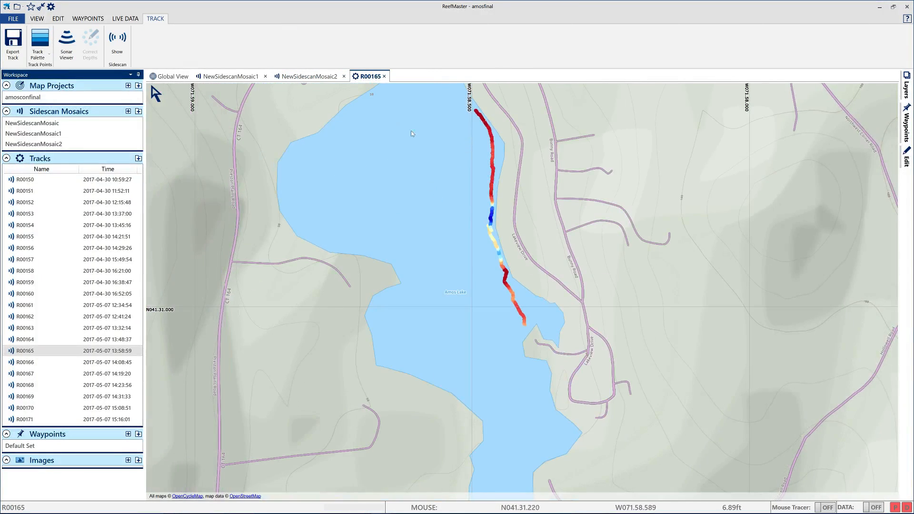
left_click_drag(355, 77, 299, 80)
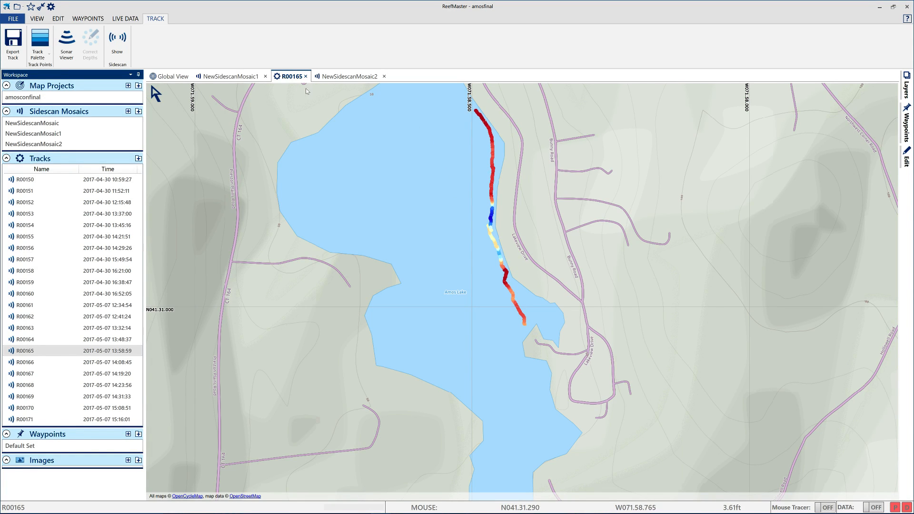
Step: Show R00165's sidescan imagery and cut the lakeward channel's outer range to a thin strip beside the track, keeping nearly the full shoreward range
left_click(116, 42)
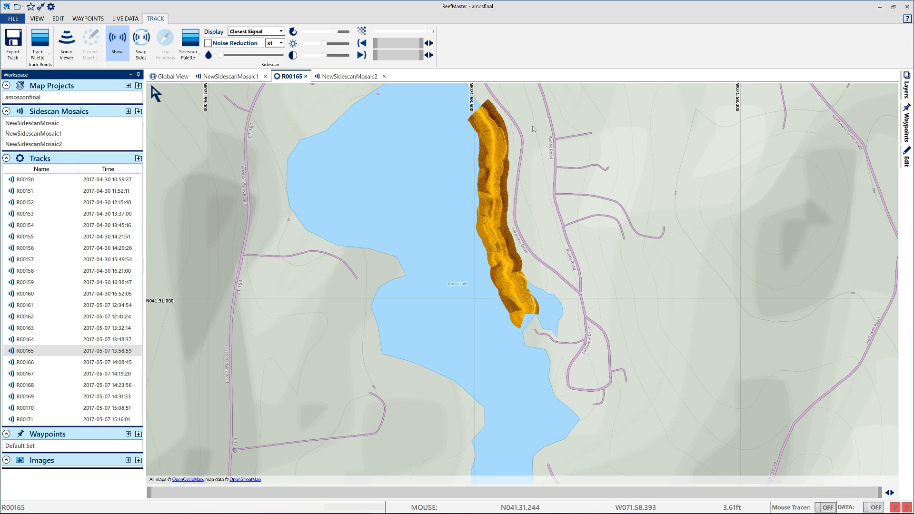
scroll(554, 181, "up", 1)
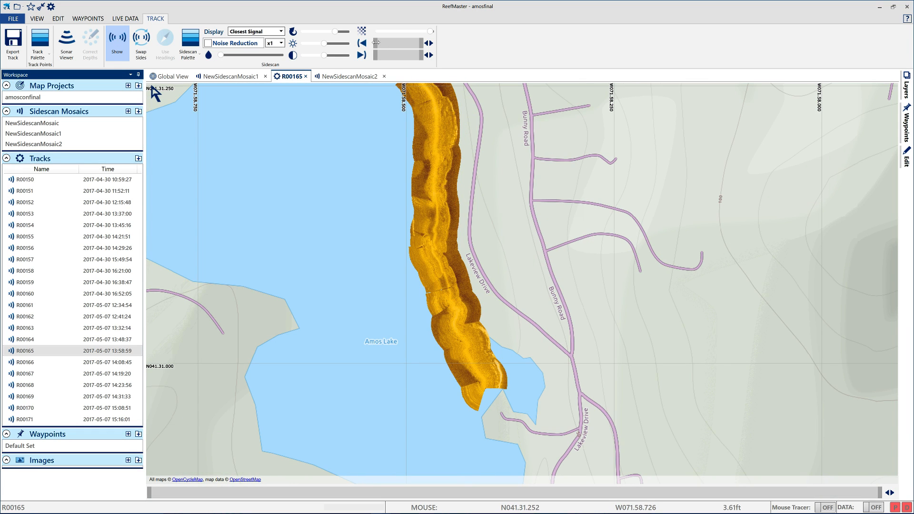
left_click_drag(376, 43, 390, 45)
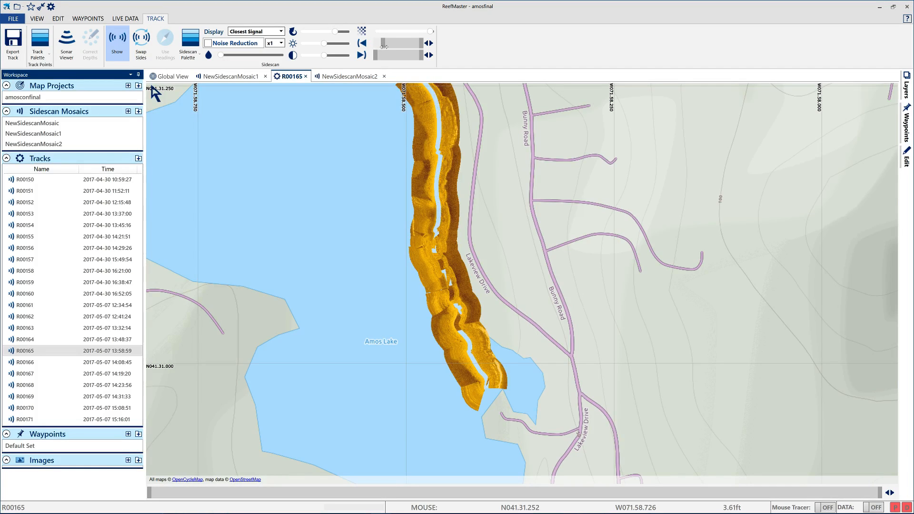
left_click_drag(378, 47, 868, 39)
left_click_drag(776, 40, 346, 46)
left_click_drag(421, 45, 380, 57)
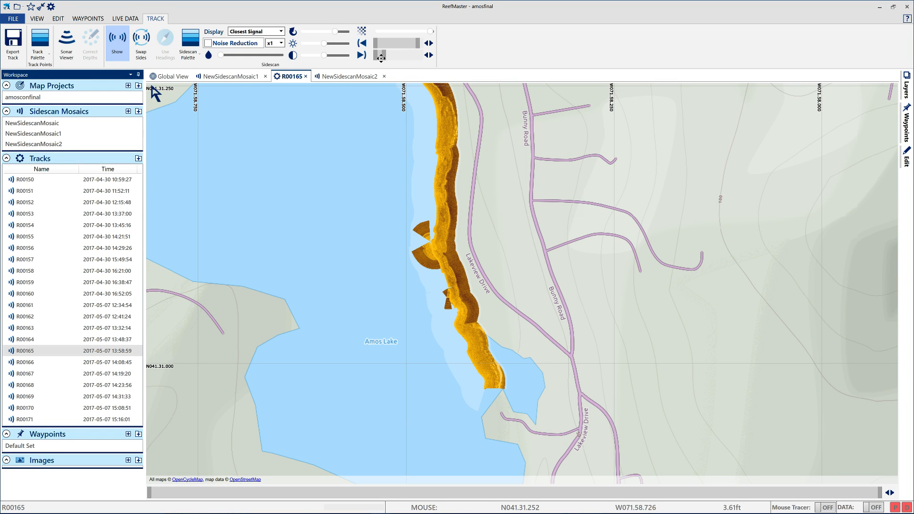
Step: Trim track R00165 to the curved section at its northern end and add it to NewSidescanMosaic2
left_click(219, 94)
scroll(428, 217, "up", 3)
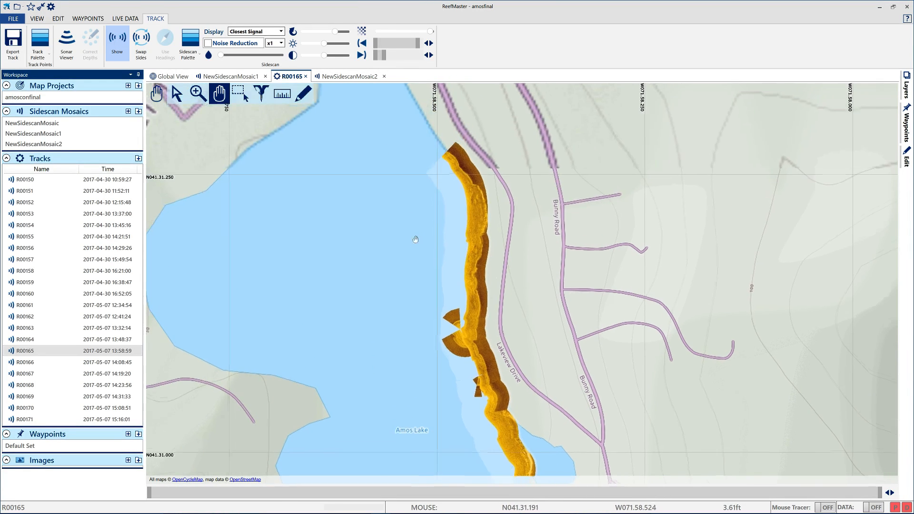
left_click_drag(476, 185, 410, 250)
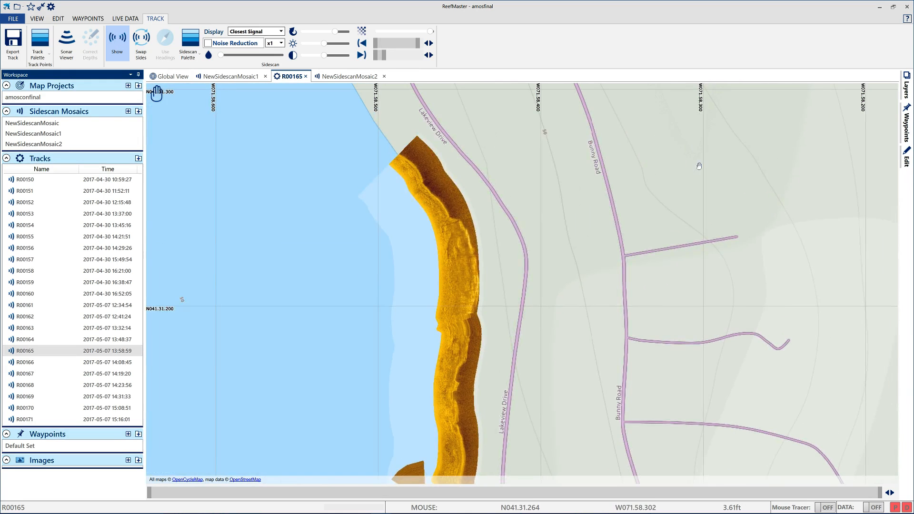
left_click_drag(574, 312, 618, 177)
left_click_drag(621, 286, 653, 402)
left_click_drag(667, 242, 684, 301)
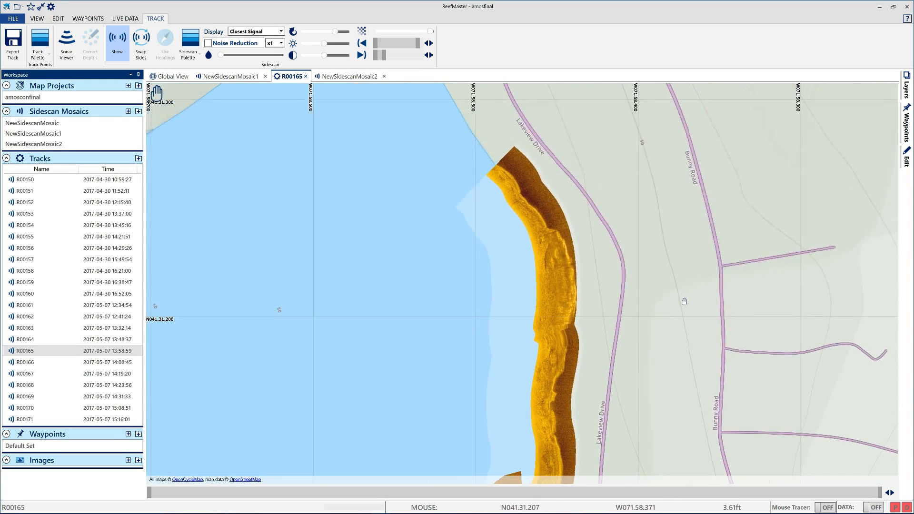
left_click_drag(879, 494, 264, 487)
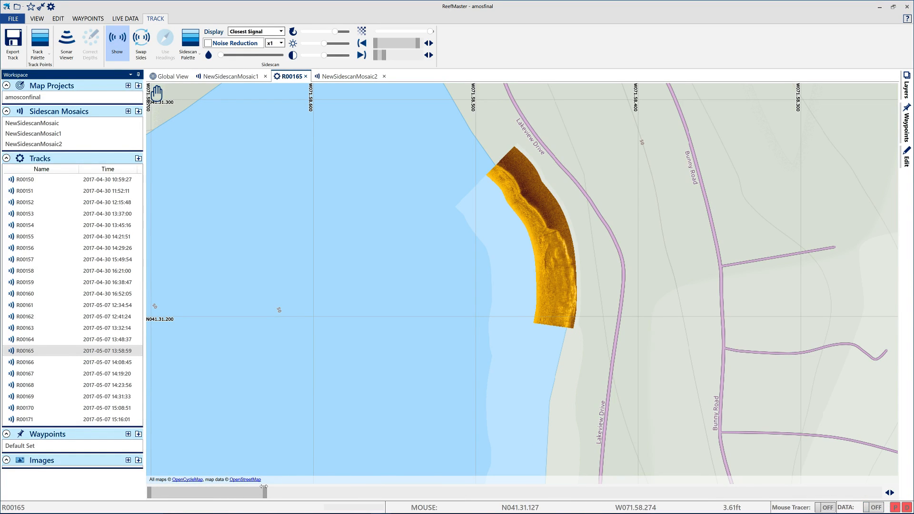
right_click(546, 211)
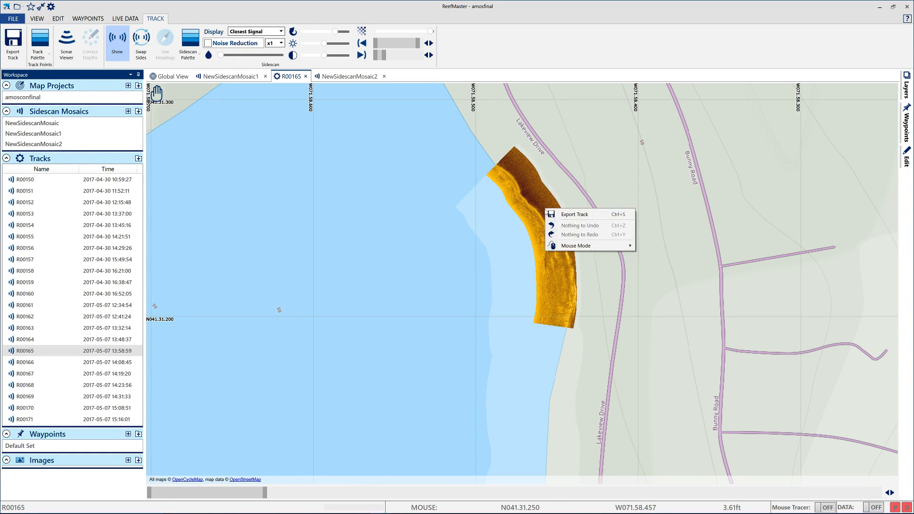
right_click(522, 194)
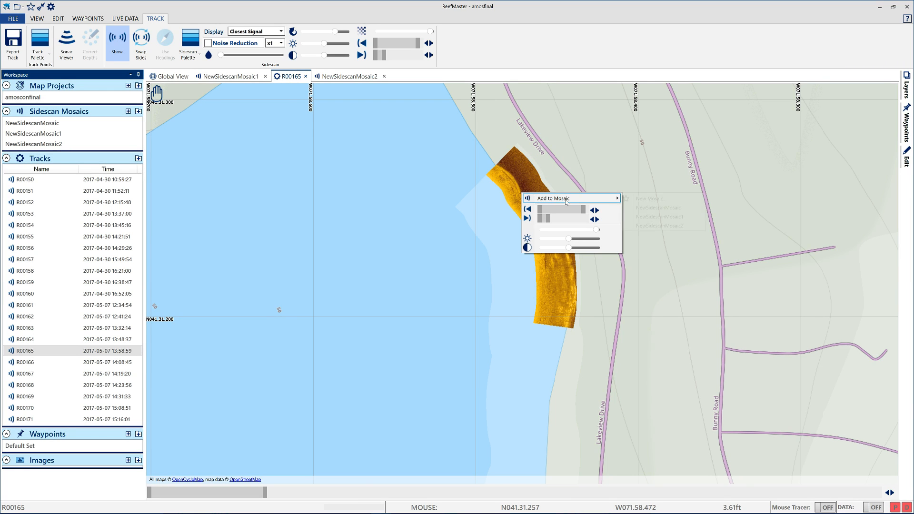
mouse_move(567, 199)
left_click(659, 225)
Step: Extend track R00165 south along the eastern shore, cut off its northern curve, and add the straight section to NewSidescanMosaic2
left_click_drag(605, 319, 476, 185)
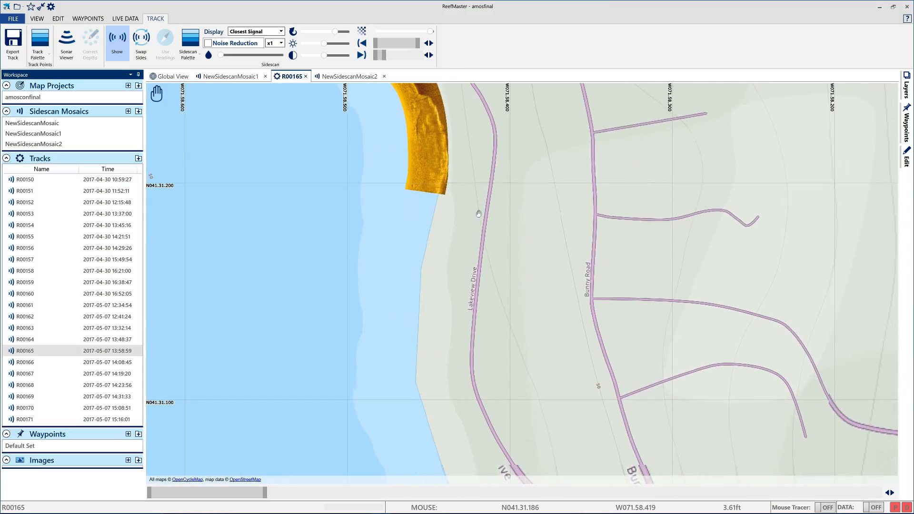
left_click_drag(265, 491, 480, 501)
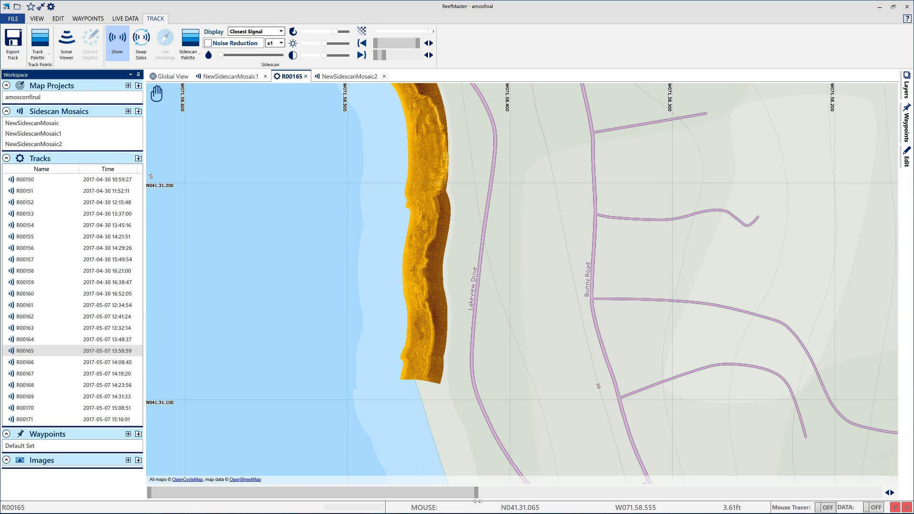
left_click_drag(151, 493, 221, 495)
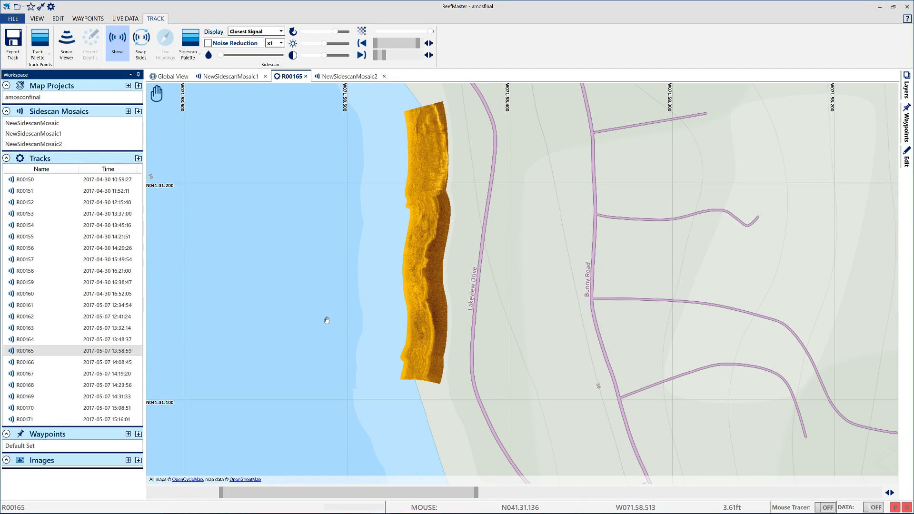
right_click(434, 279)
mouse_move(493, 284)
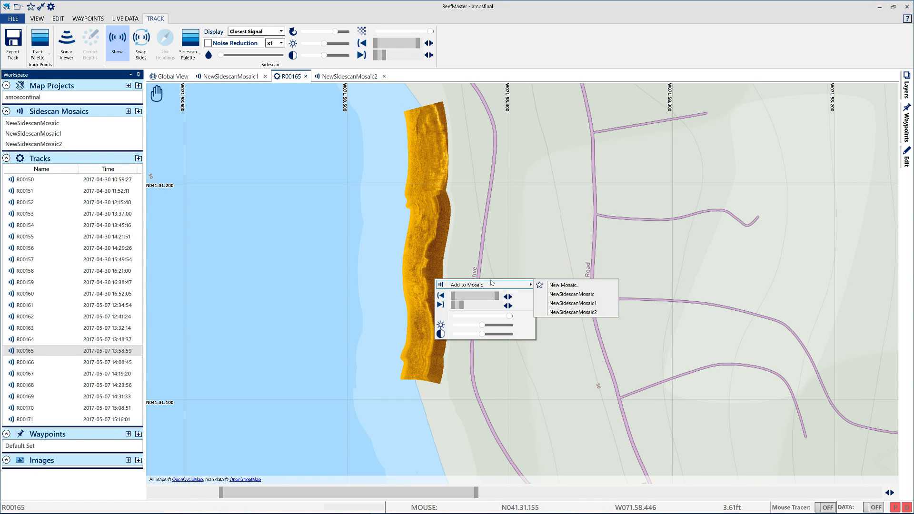
left_click(572, 312)
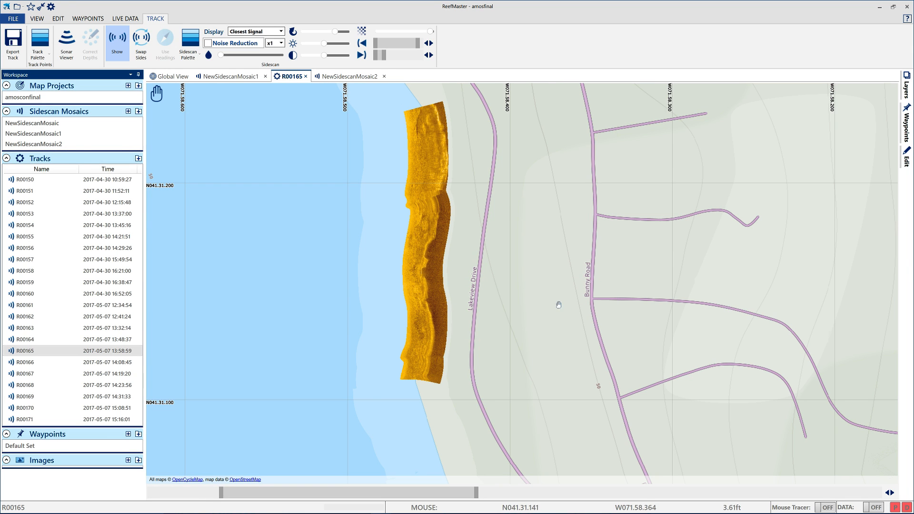
Step: Inspect in NewSidescanMosaic2 the R00165 strips along the eastern shore, checking their bottom detail and the surrounding coverage
left_click(358, 79)
left_click_drag(436, 163, 415, 329)
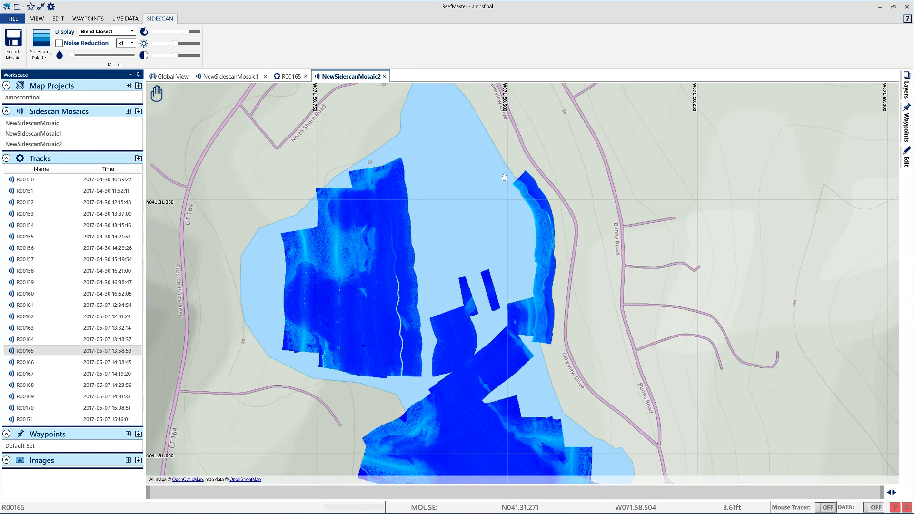
scroll(575, 284, "down", 1)
scroll(575, 286, "up", 1)
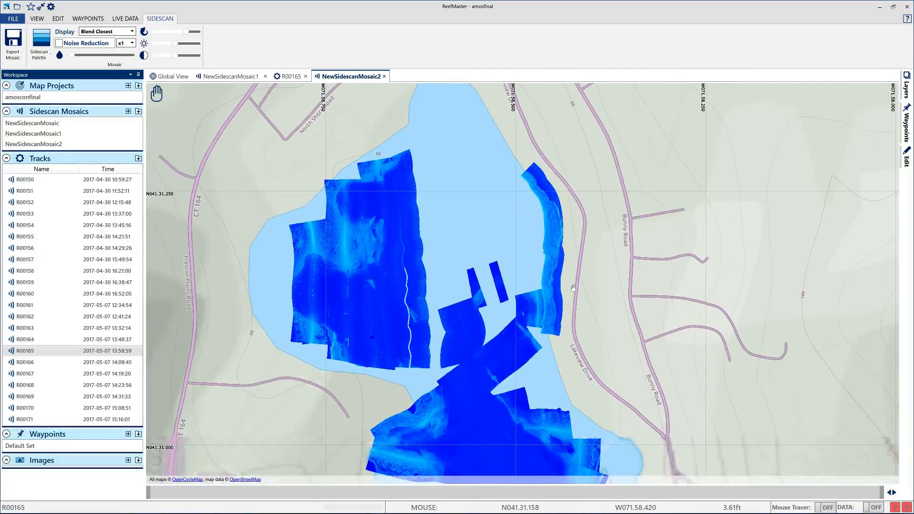
scroll(574, 286, "up", 3)
left_click_drag(606, 252, 607, 373)
left_click_drag(539, 178, 527, 243)
scroll(576, 293, "up", 3)
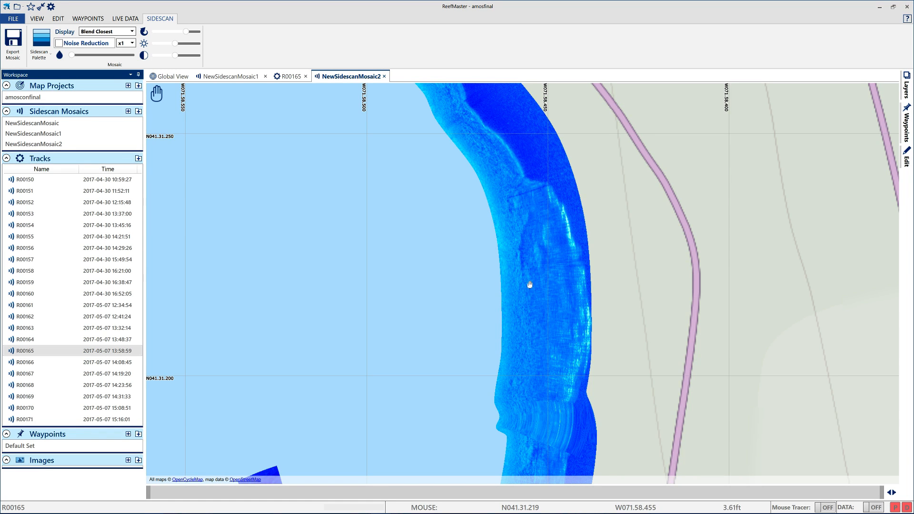
scroll(530, 282, "up", 3)
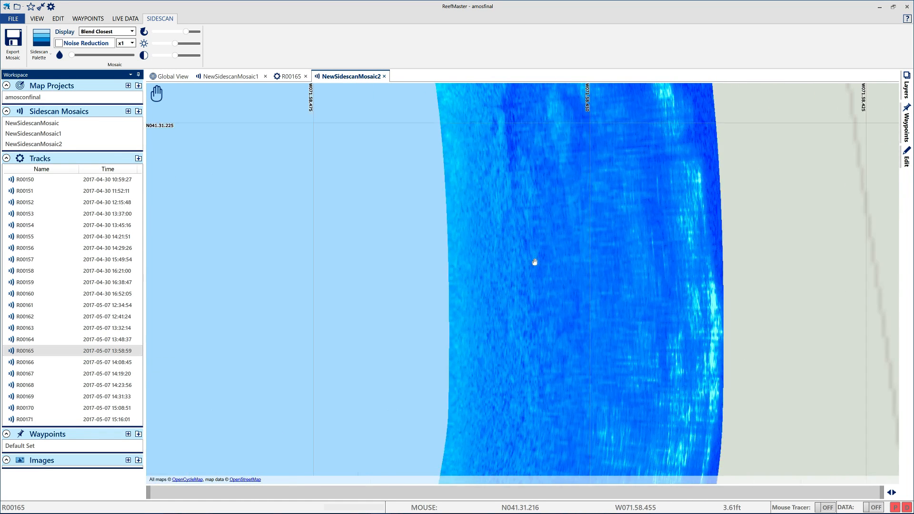
scroll(539, 263, "down", 5)
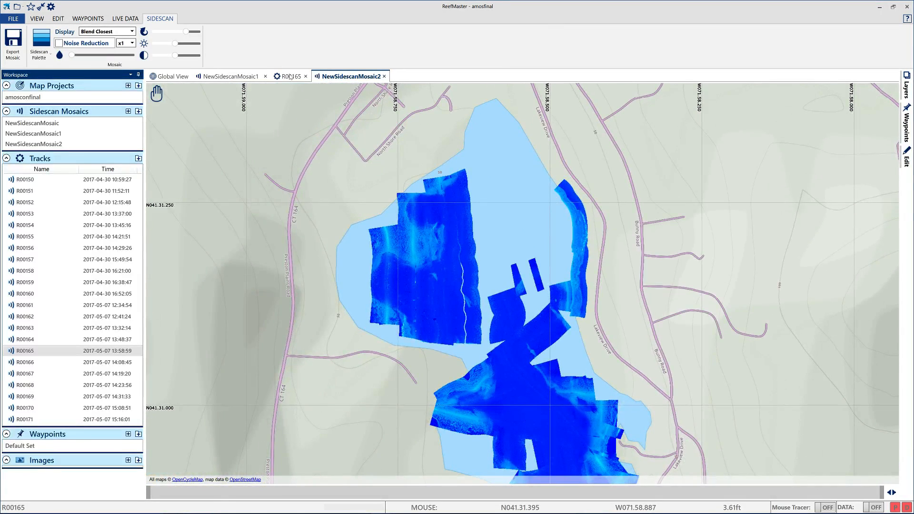
Step: Trim track R00165 to a short clean section south of the distorted turn and add it to NewSidescanMosaic2
left_click(290, 76)
scroll(344, 247, "down", 2)
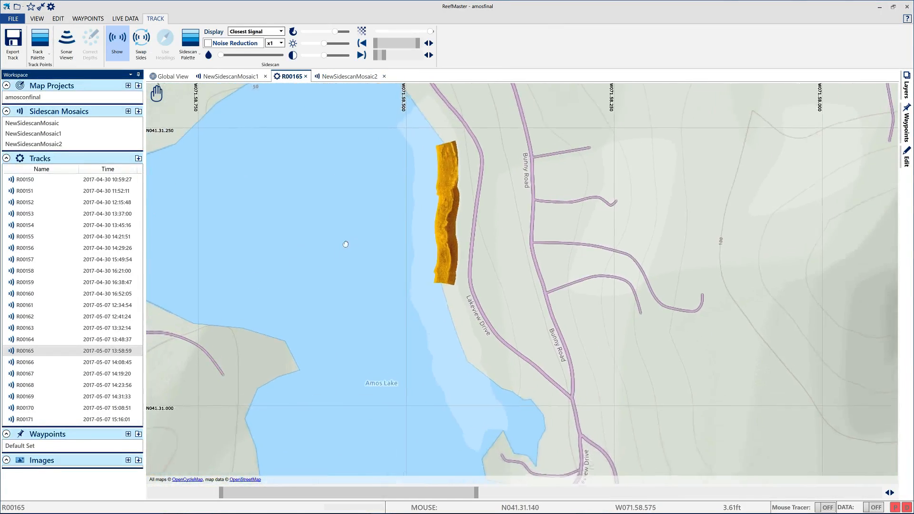
left_click_drag(477, 493, 764, 511)
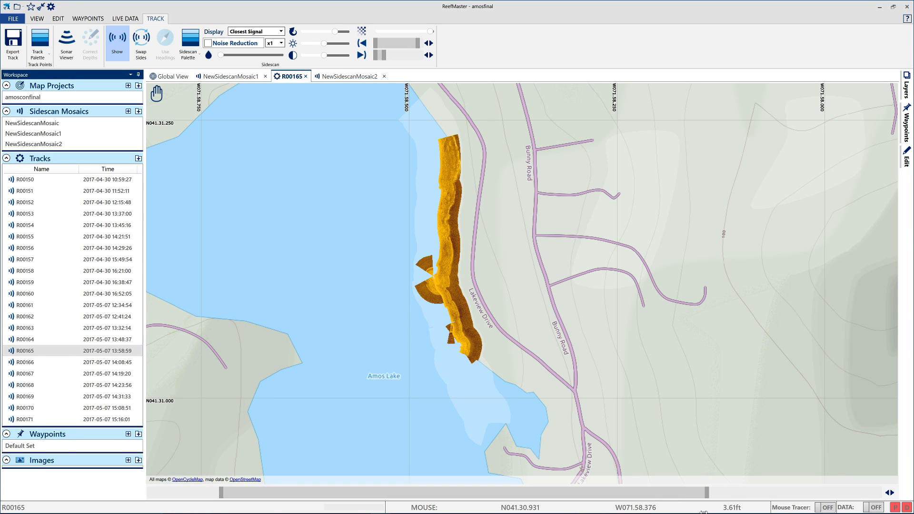
left_click_drag(697, 511, 683, 509)
mouse_move(183, 498)
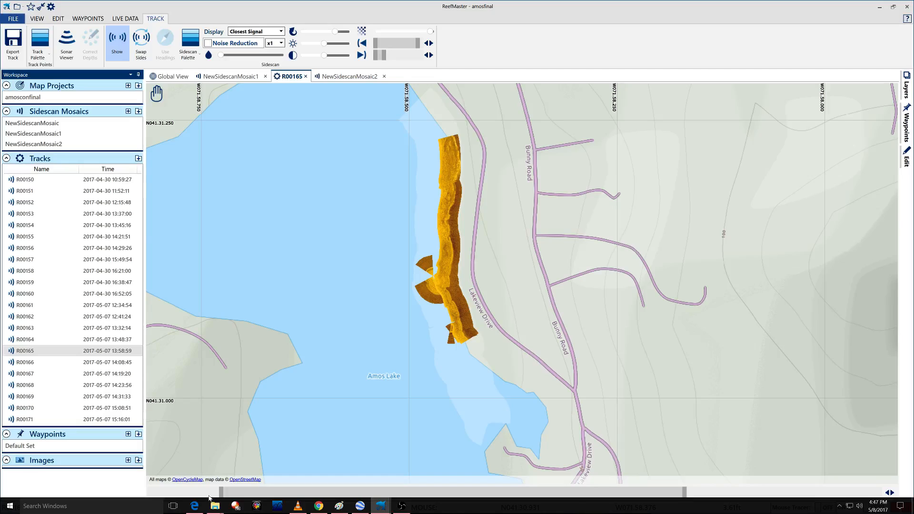
left_click_drag(221, 492, 519, 477)
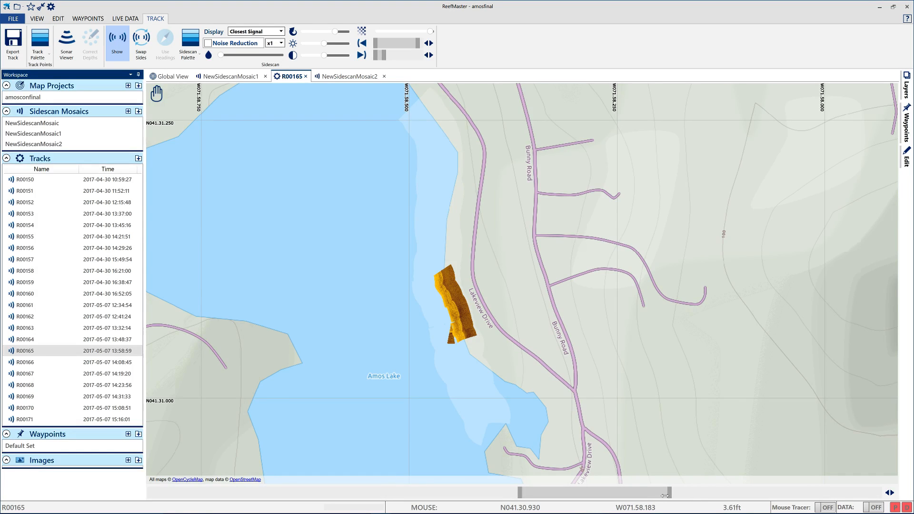
mouse_move(635, 499)
left_mouse_down()
mouse_move(611, 502)
mouse_move(638, 493)
mouse_move(621, 493)
left_mouse_up()
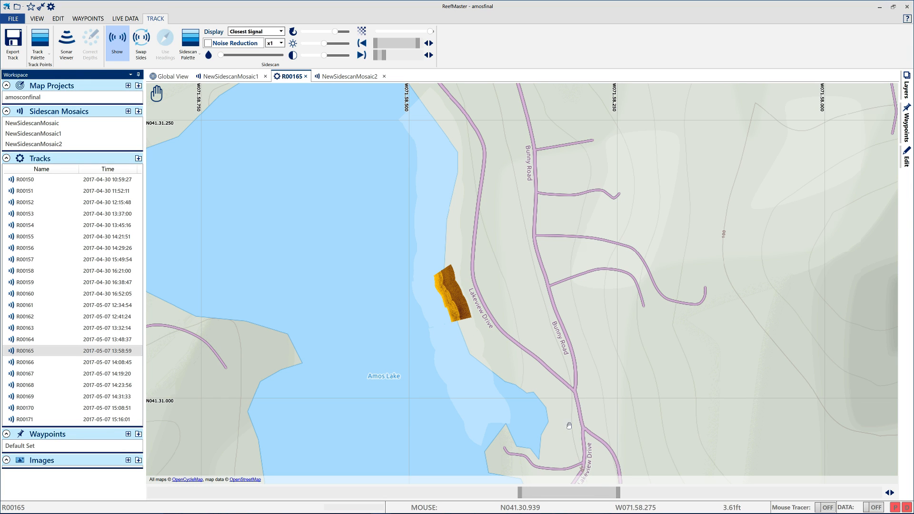
right_click(461, 314)
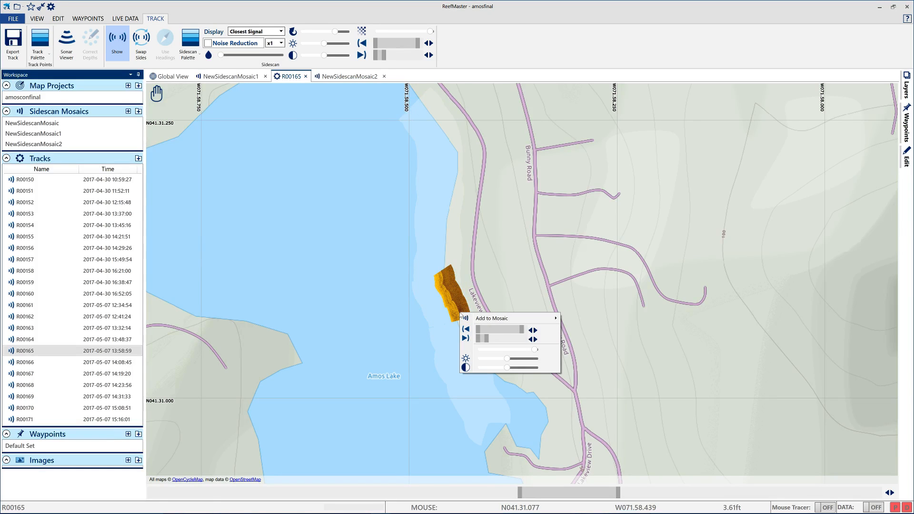
mouse_move(534, 318)
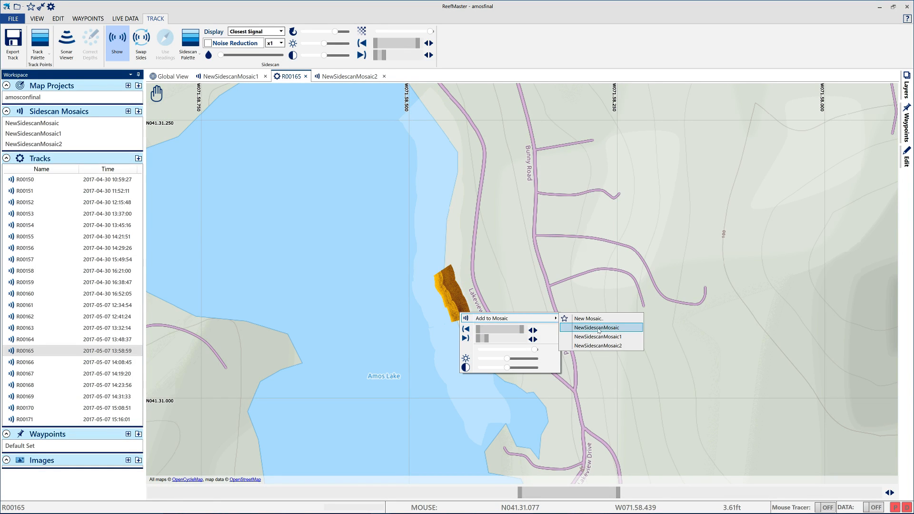
left_click(598, 346)
Step: Inspect NewSidescanMosaic2 for how the newest R00165 section joins its neighbours and which gaps remain around the lake
left_click(346, 77)
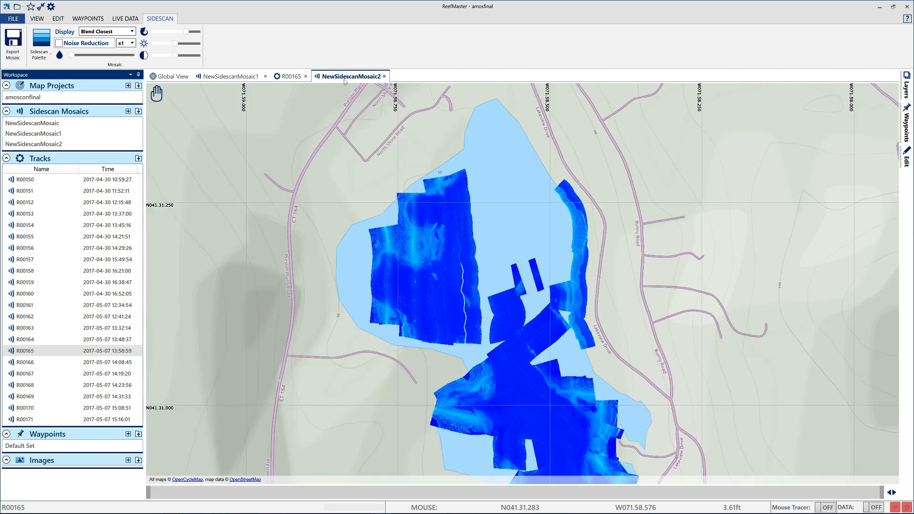
left_click_drag(578, 335, 487, 264)
scroll(487, 263, "up", 3)
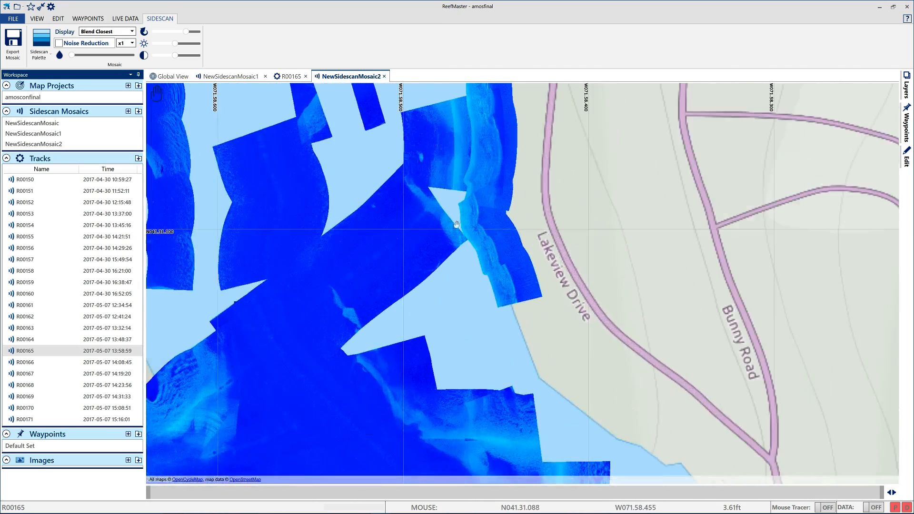
left_click_drag(358, 294, 553, 335)
scroll(338, 201, "down", 3)
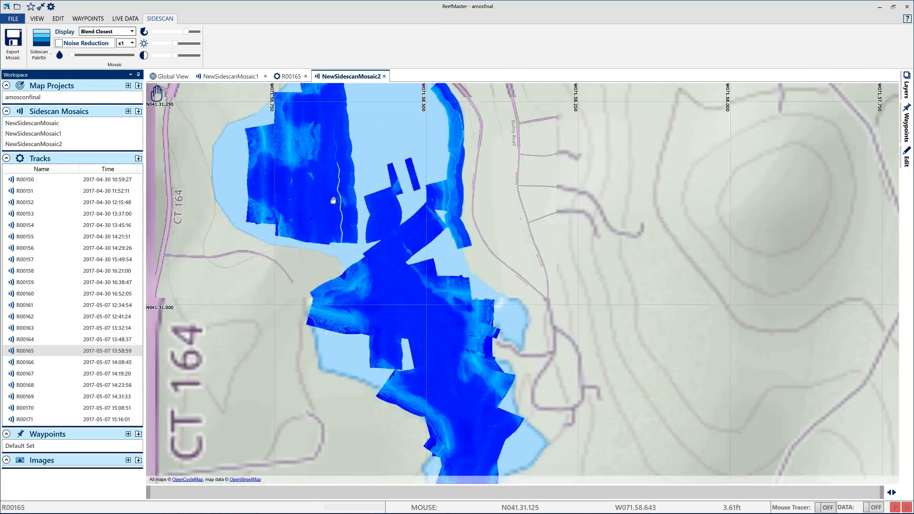
left_click_drag(284, 172, 391, 267)
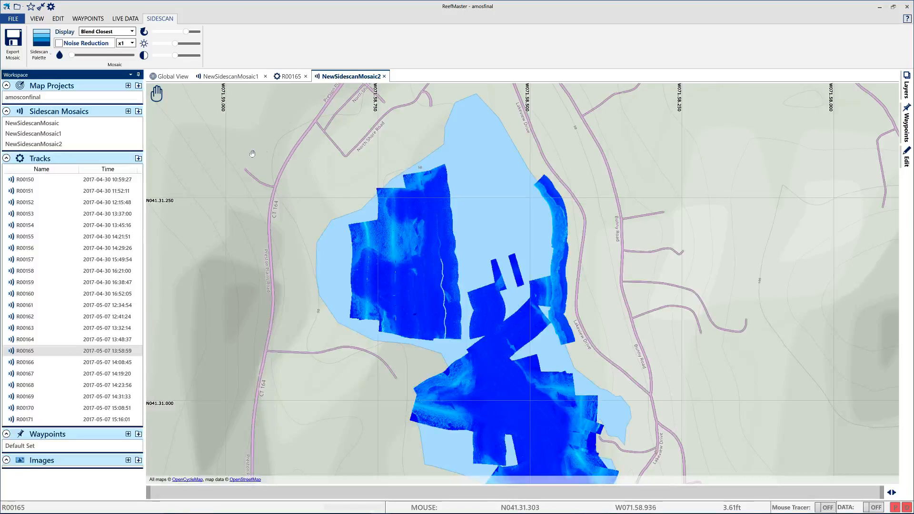
Step: Open track R00164 and show its sidescan imagery with the full strip in view
left_click(33, 341)
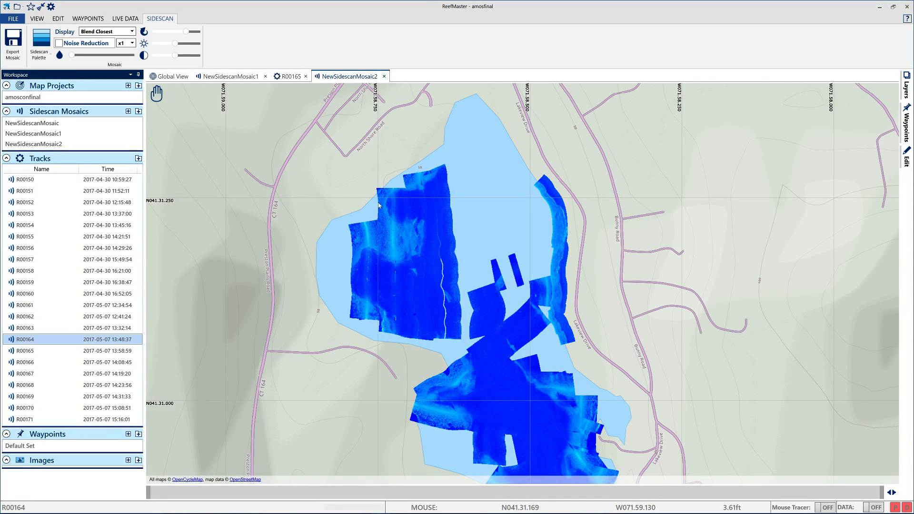
scroll(451, 183, "down", 2)
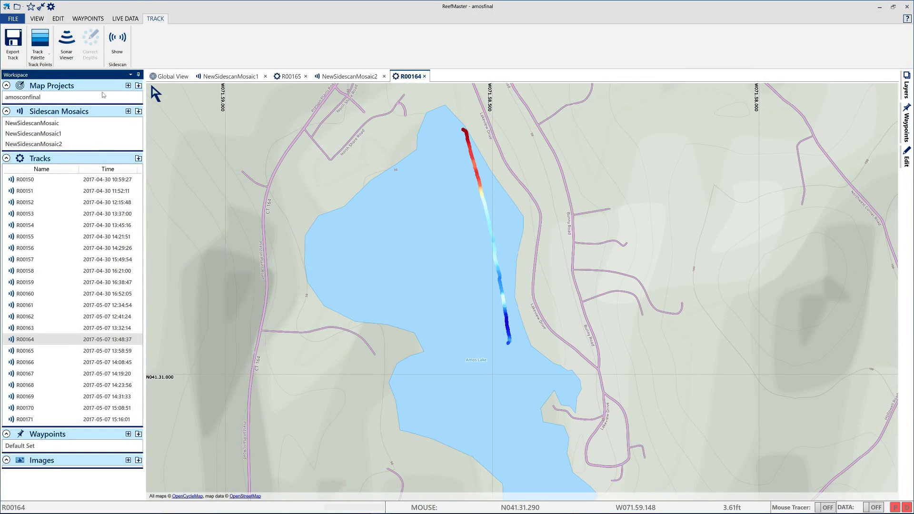
left_click(118, 41)
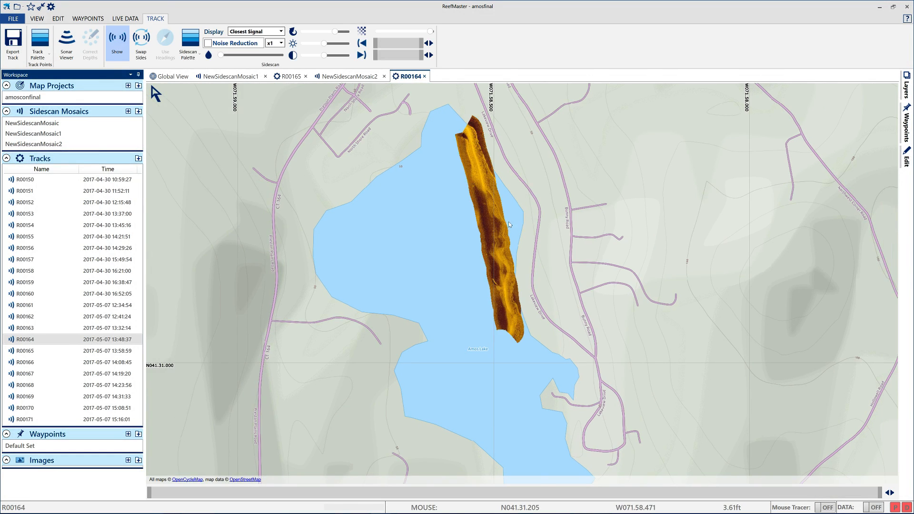
scroll(508, 225, "up", 1)
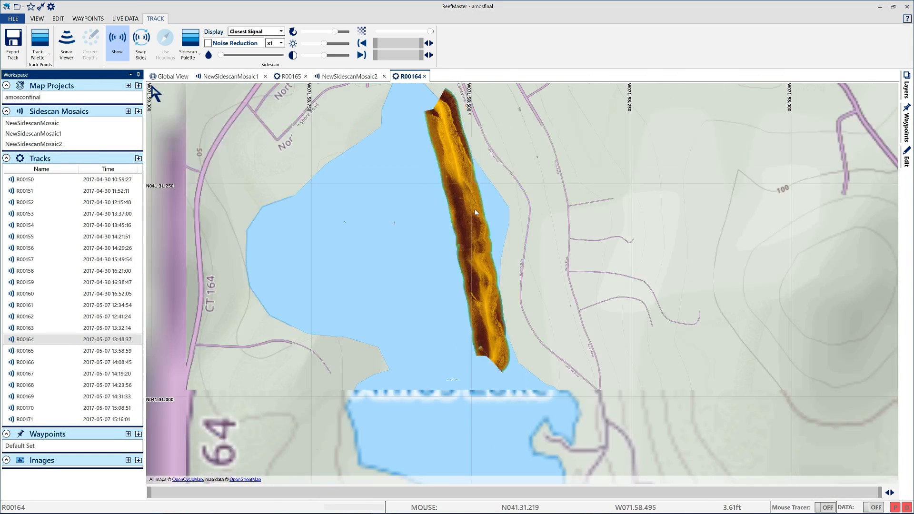
mouse_move(157, 94)
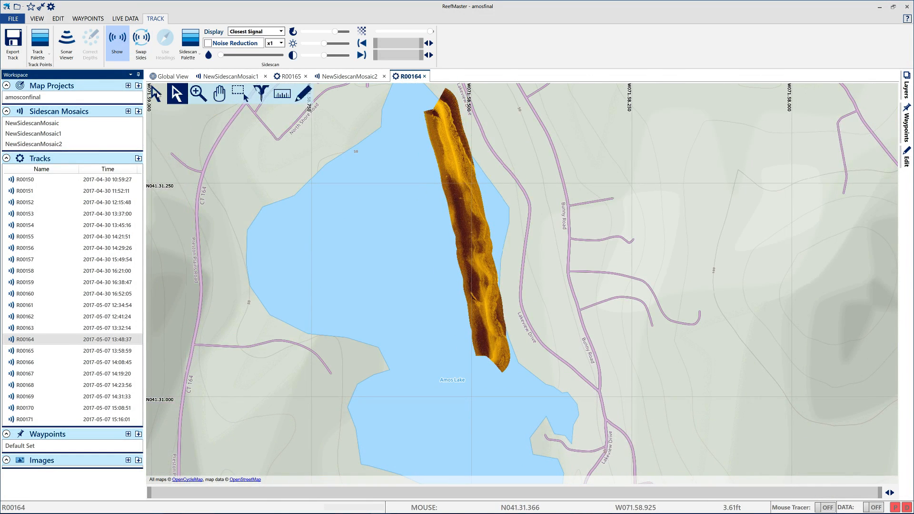
left_click(220, 94)
left_click_drag(229, 346, 232, 418)
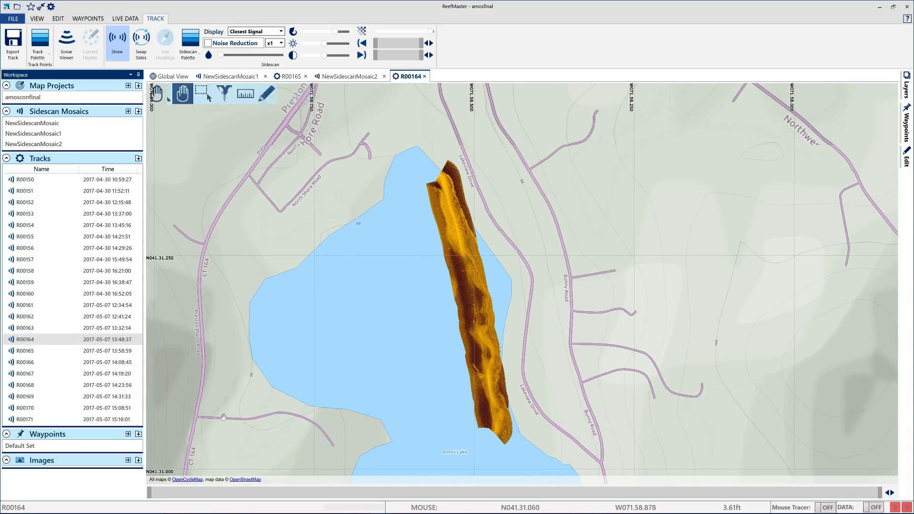
Step: Trim track R00164 to its straight southern section, excluding the curved end, and add it to NewSidescanMosaic2
left_click_drag(879, 492, 443, 483)
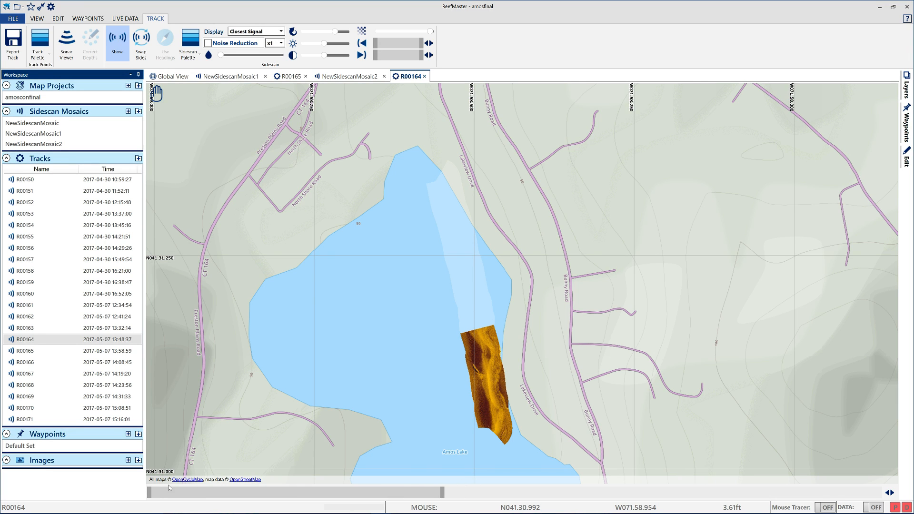
left_click_drag(149, 495, 207, 510)
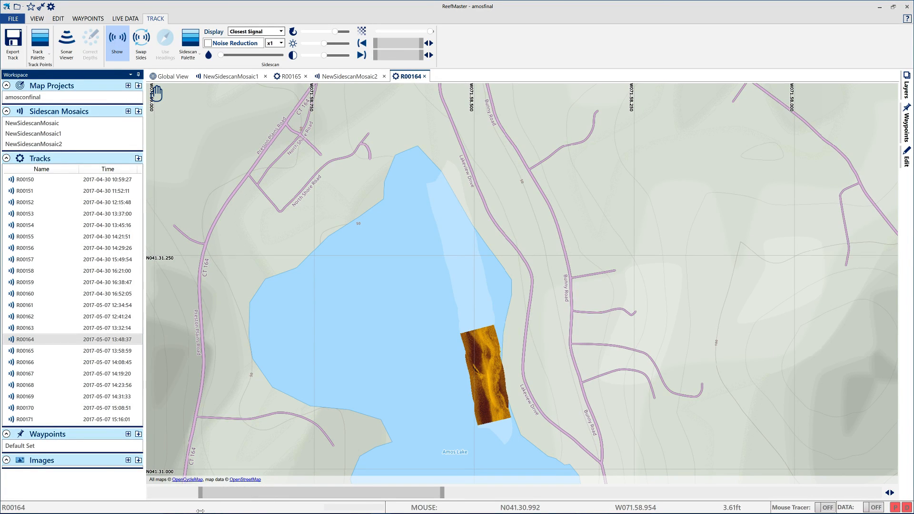
right_click(490, 363)
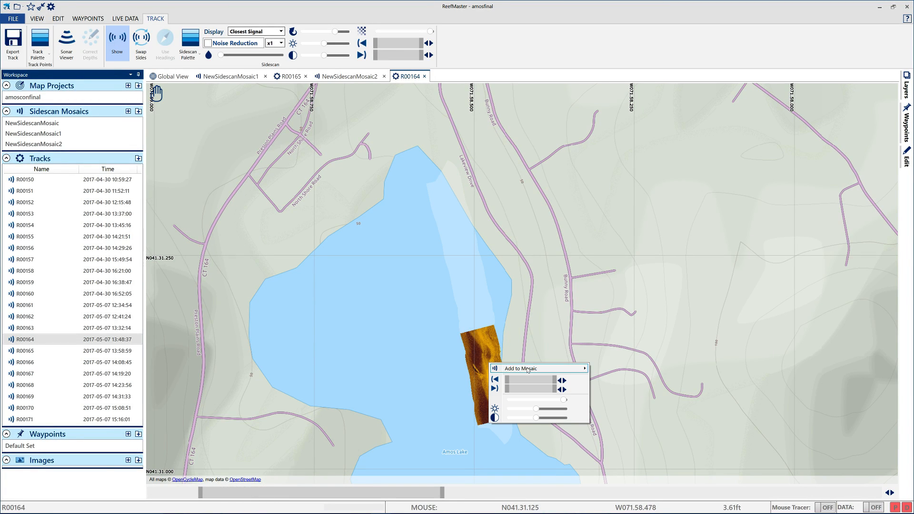
mouse_move(527, 370)
left_click(641, 397)
left_click(640, 394)
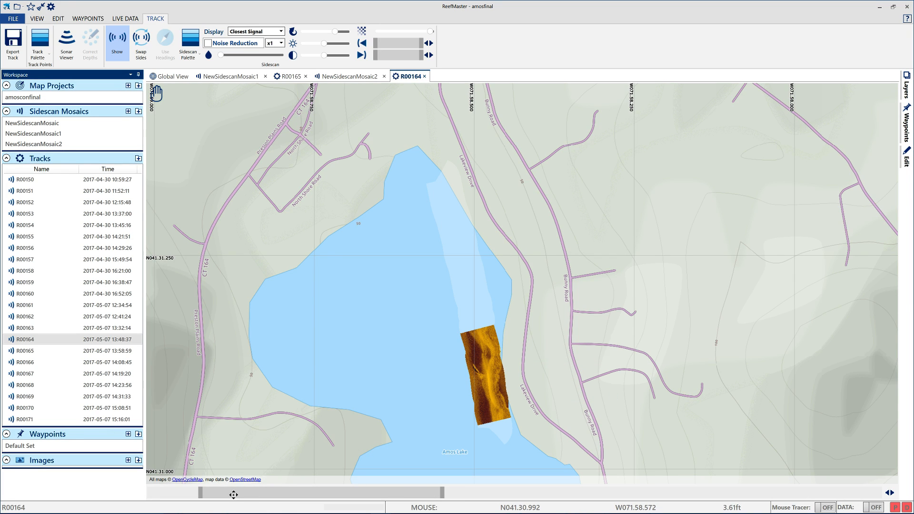
Step: Shift track R00164's selected range to its northern section, adjust both ends to the straight part, and add it to NewSidescanMosaic2
left_click_drag(212, 497, 743, 507)
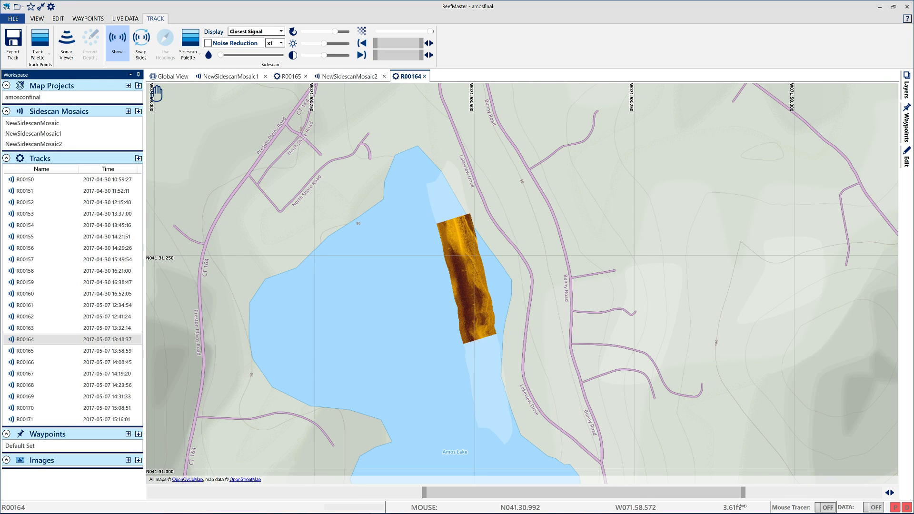
left_click_drag(424, 493, 508, 492)
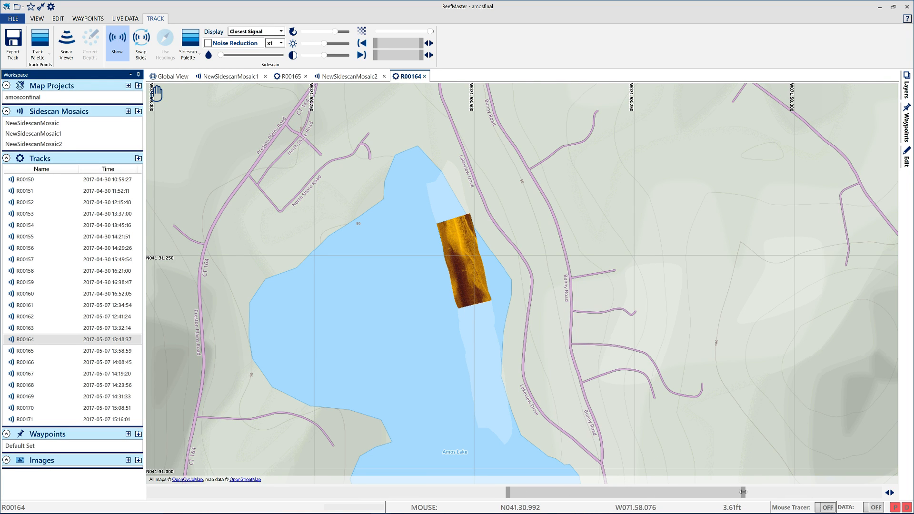
left_click_drag(750, 492, 859, 483)
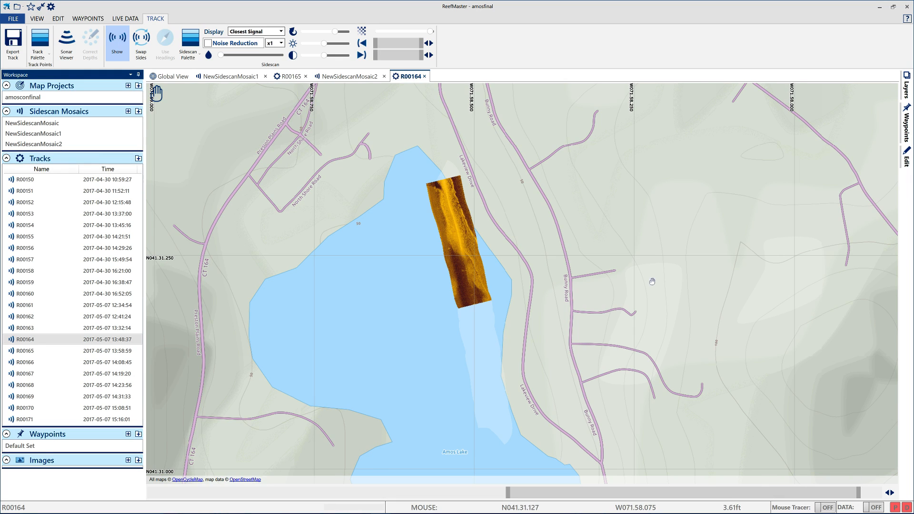
right_click(467, 221)
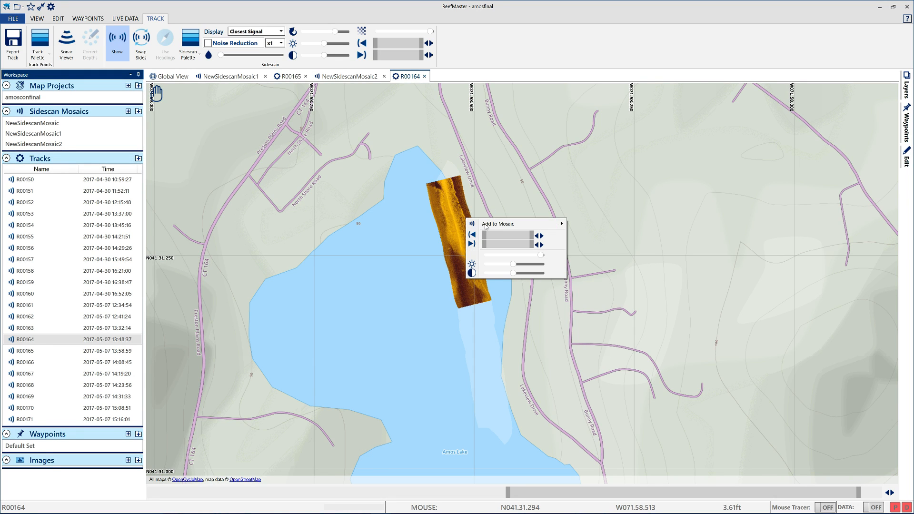
mouse_move(524, 223)
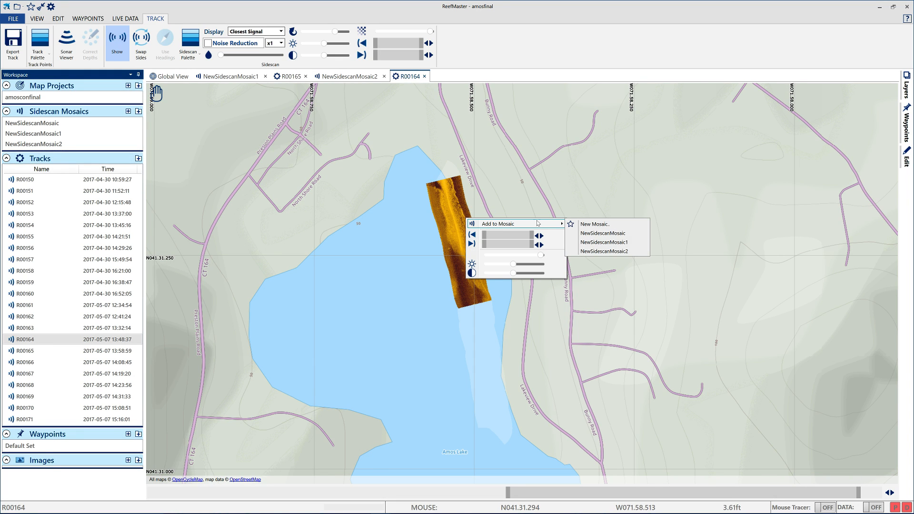
left_click(627, 251)
Step: Inspect in NewSidescanMosaic2 how the two R00164 sections fit the neighbouring strips and which gaps remain
left_click(334, 77)
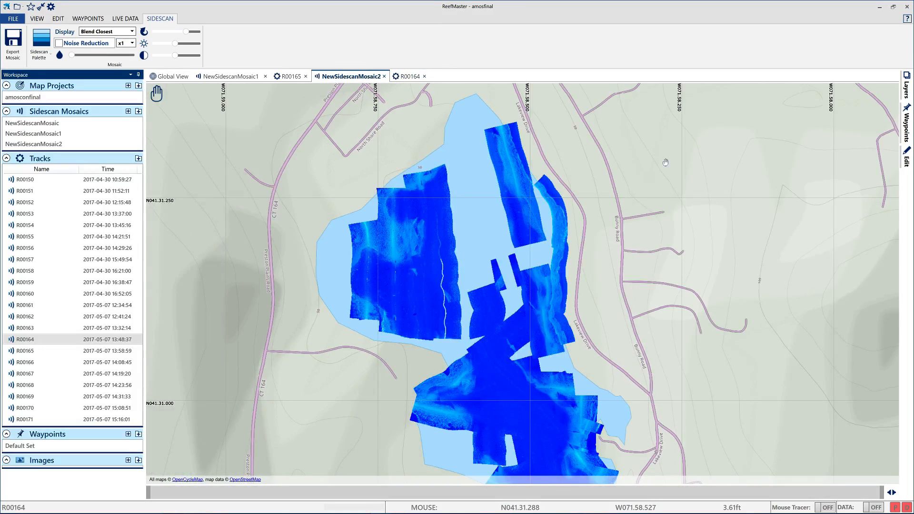
scroll(644, 221, "up", 1)
scroll(581, 186, "up", 1)
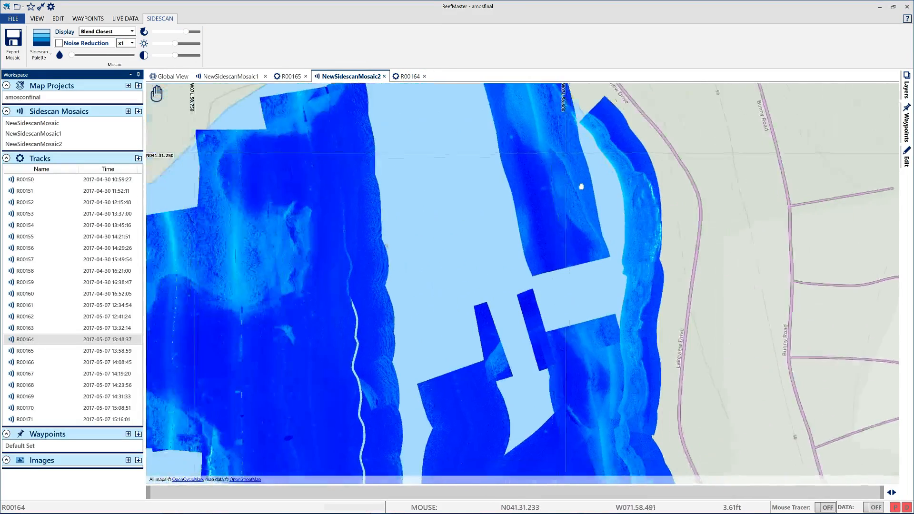
left_click_drag(569, 211, 516, 316)
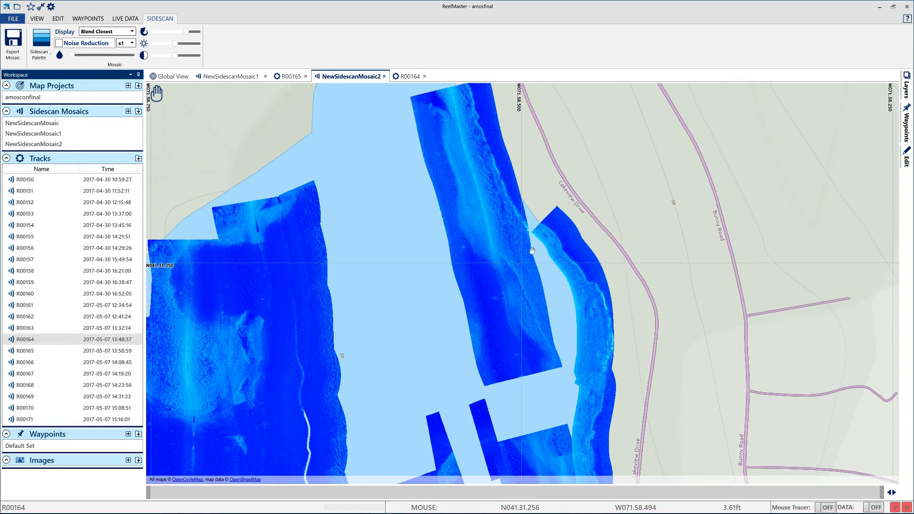
scroll(478, 356, "down", 3)
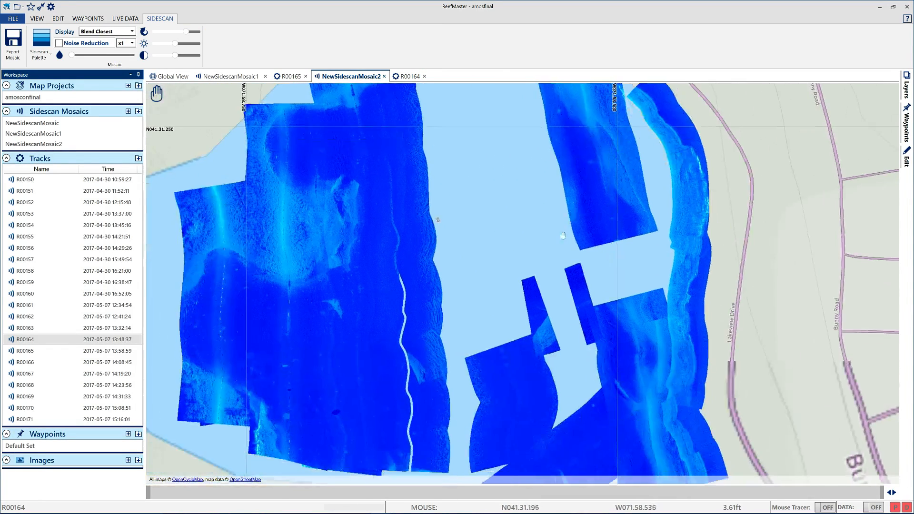
scroll(405, 119, "down", 3)
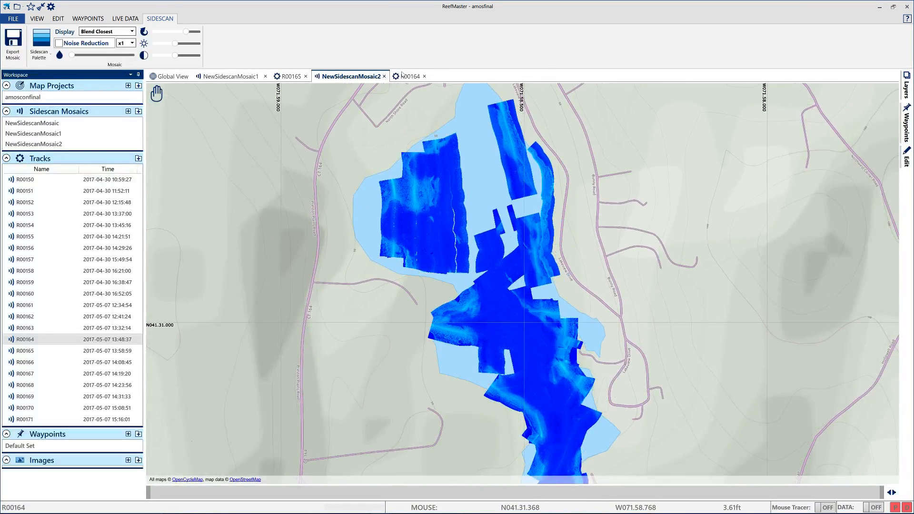
Step: Close track R00164, check the extent of track R00163, and close it without adding anything to the mosaic
left_click(408, 76)
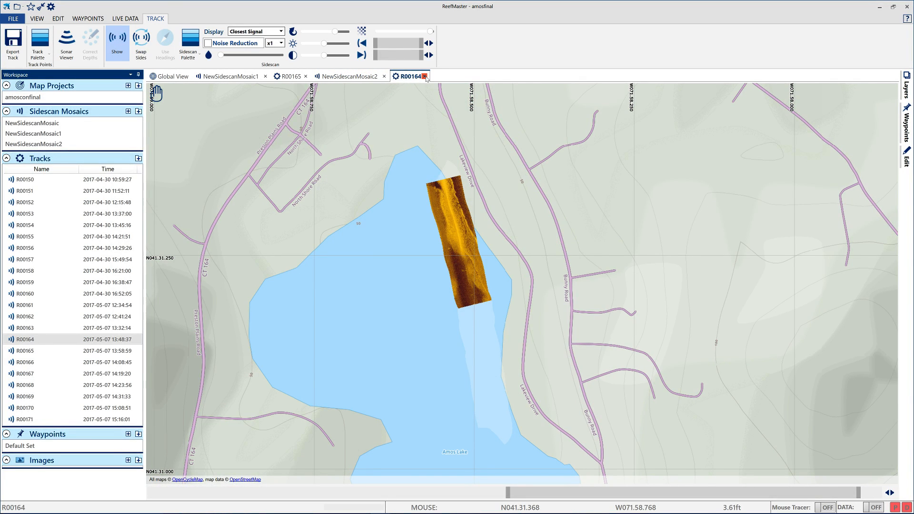
left_click(425, 76)
left_click(42, 328)
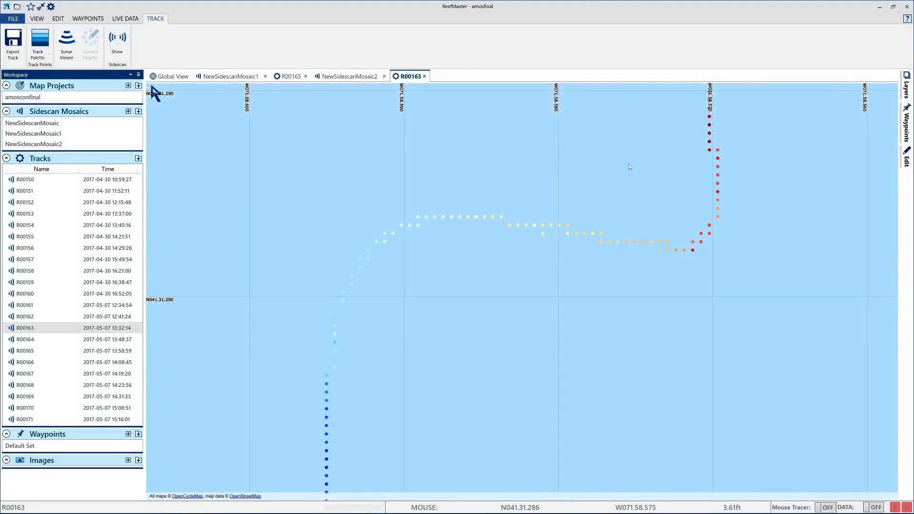
scroll(586, 144, "down", 3)
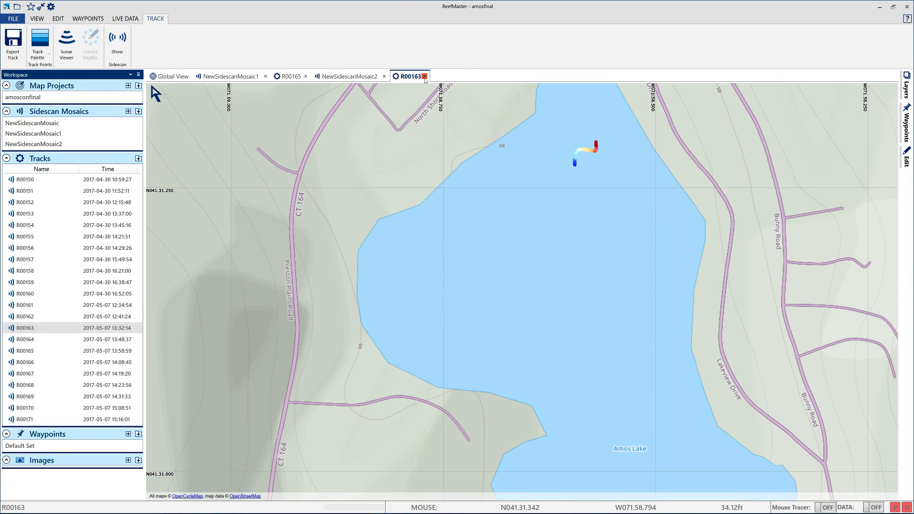
left_click(424, 77)
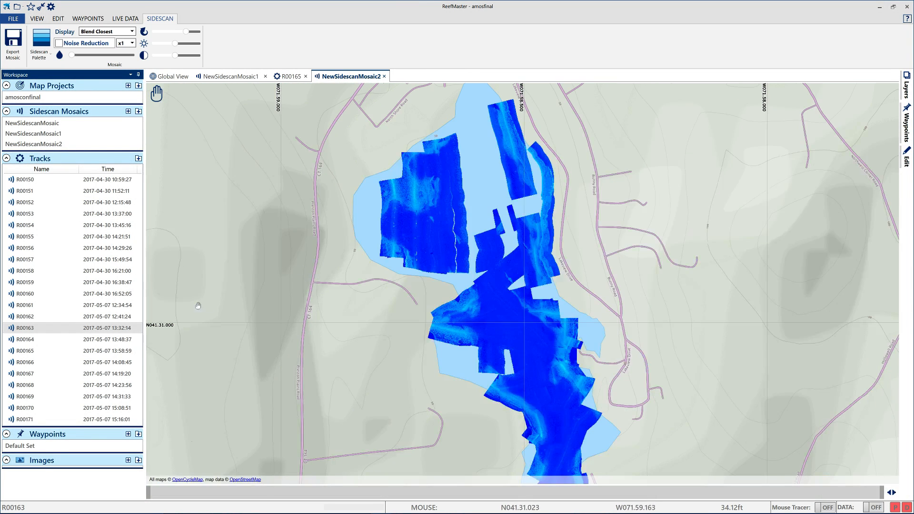
Step: Open track R00162, show its sidescan imagery, and widen both channels' ranges to their full extent
left_click(50, 317)
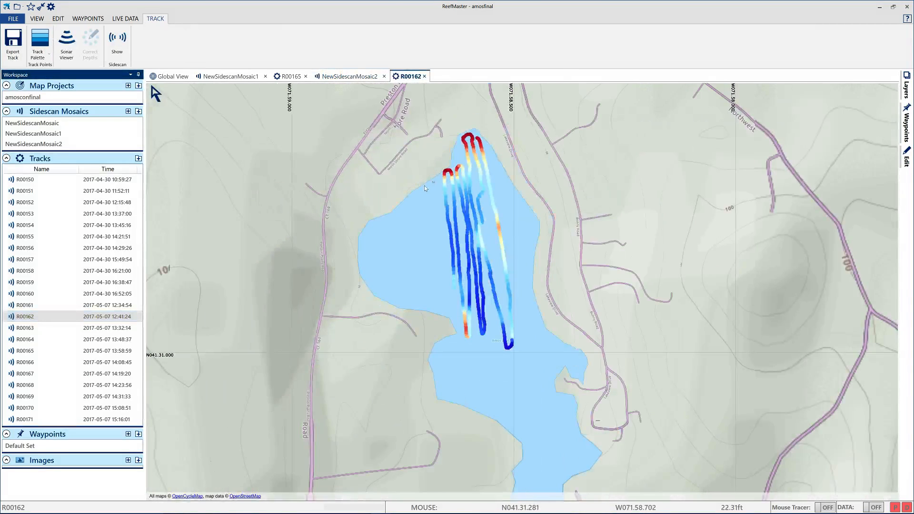
scroll(426, 213, "up", 1)
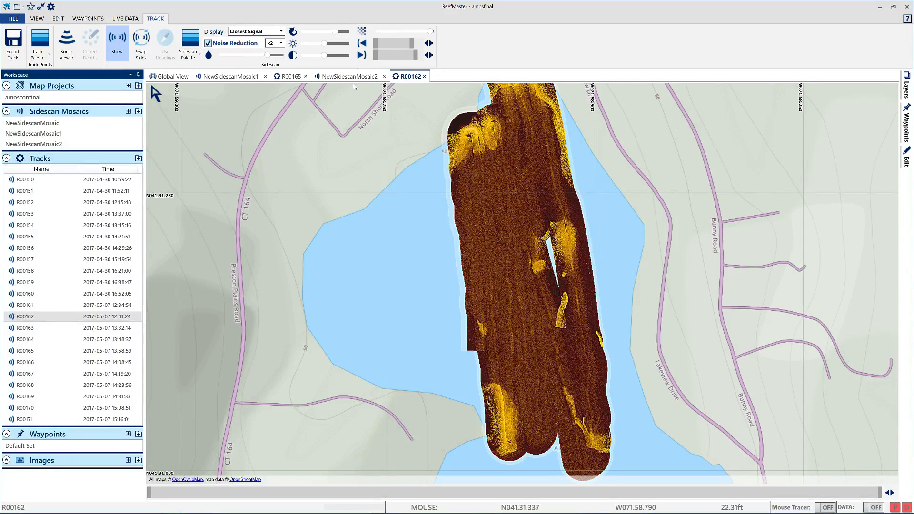
left_click_drag(413, 44, 429, 55)
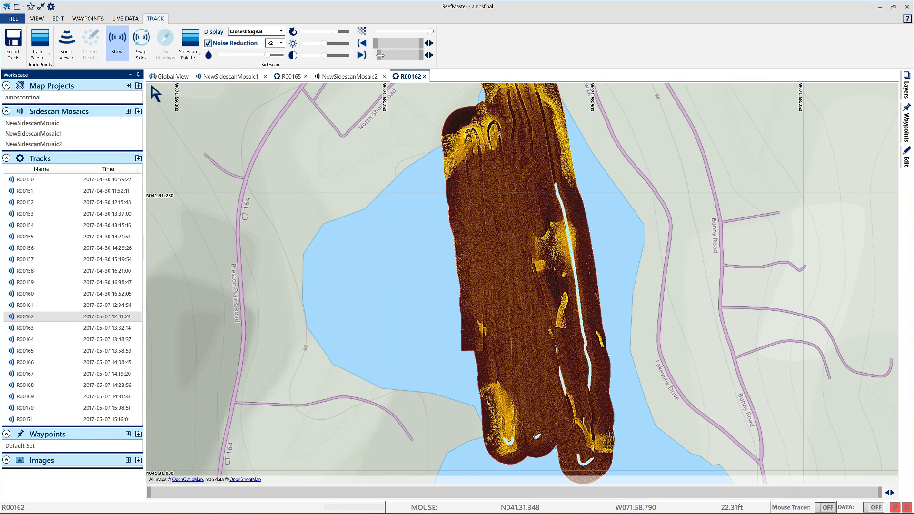
mouse_move(374, 56)
left_mouse_down()
mouse_move(382, 54)
mouse_move(379, 43)
mouse_move(371, 46)
mouse_move(404, 48)
mouse_move(361, 55)
left_mouse_up()
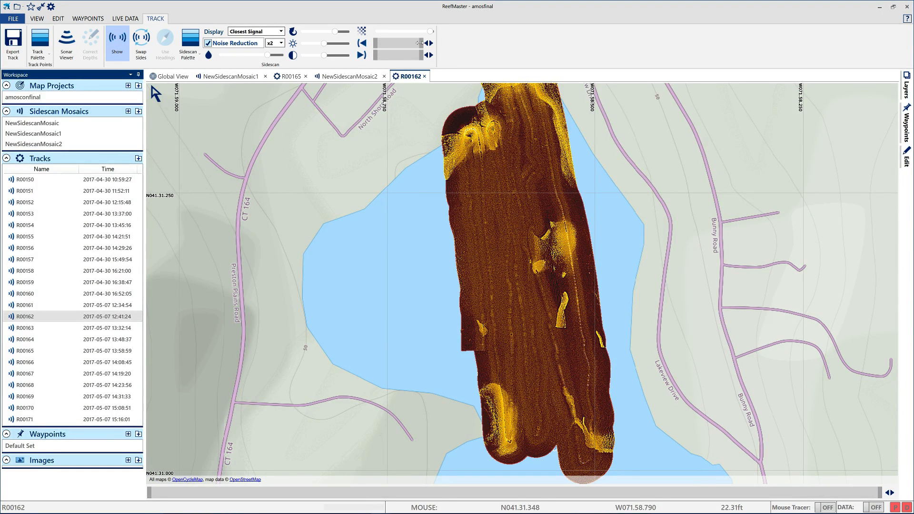
mouse_move(421, 43)
left_mouse_down()
mouse_move(413, 43)
mouse_move(428, 43)
left_mouse_up()
Step: Set track R00162's noise reduction to x1, keep the Closest Signal display, and reduce the image sharpening
mouse_move(156, 94)
left_click(219, 94)
left_click_drag(377, 216, 314, 197)
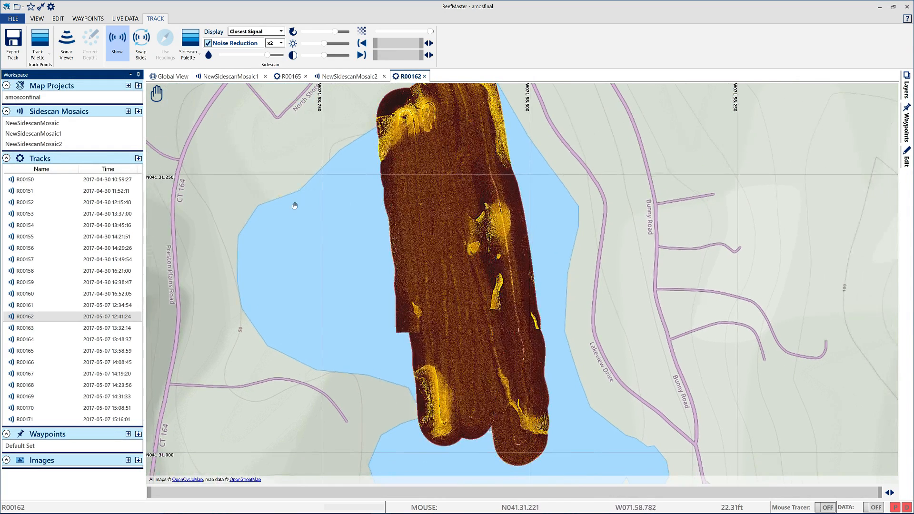
left_click(275, 43)
left_click(272, 51)
left_click(269, 32)
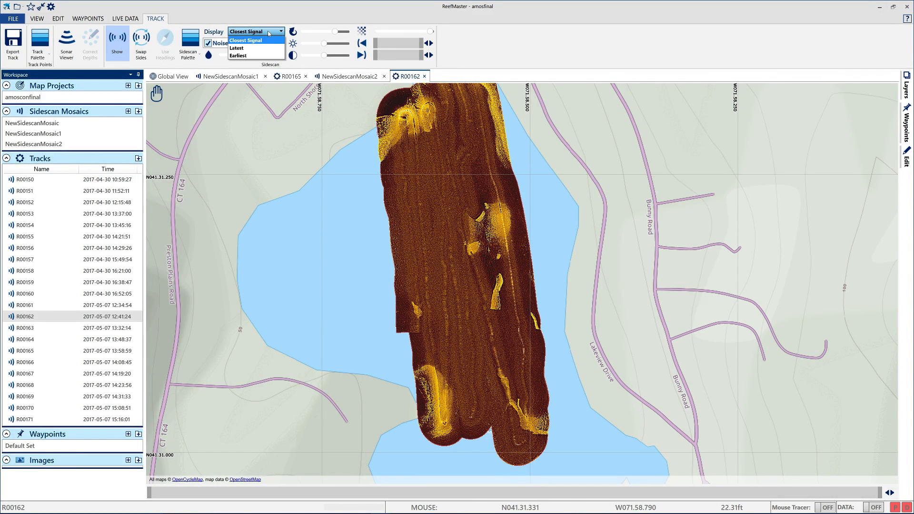
left_click(268, 30)
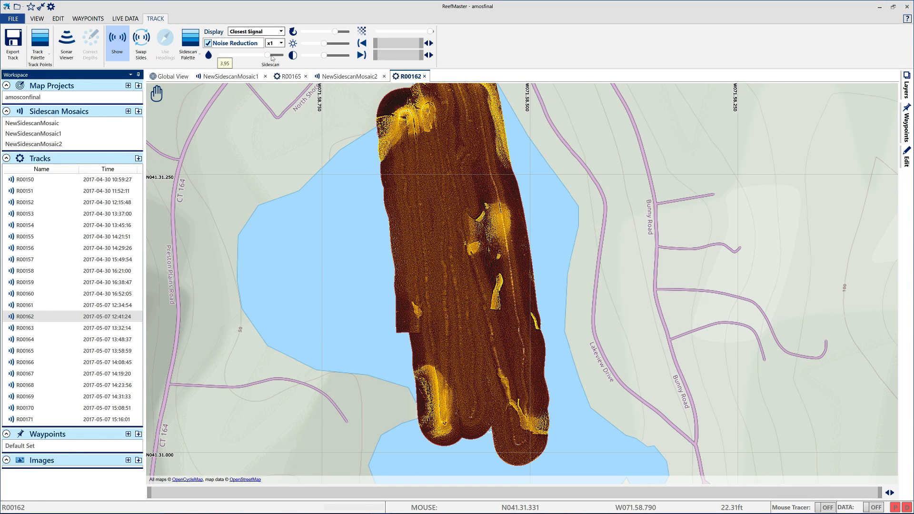
left_click_drag(269, 58, 242, 56)
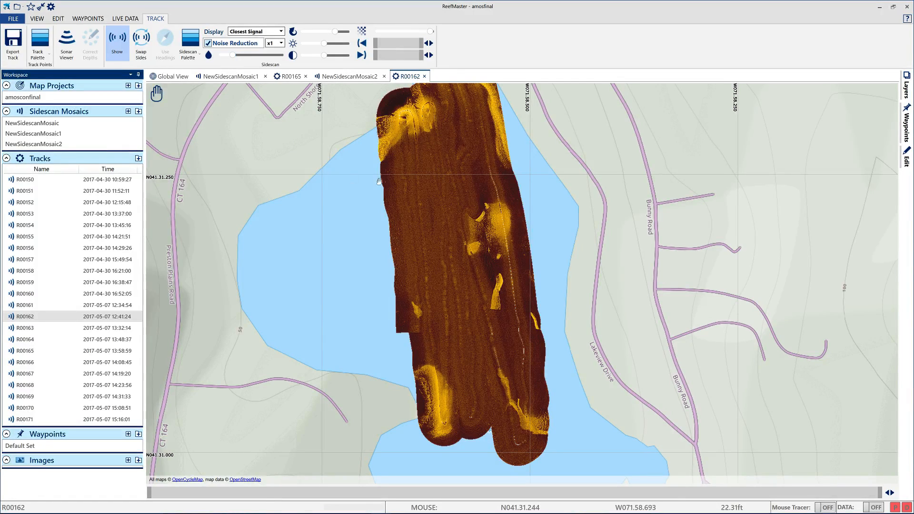
Step: Examine track R00162's imagery and compare its coverage with the remaining gaps in NewSidescanMosaic2
scroll(335, 200, "up", 2)
left_click_drag(335, 199, 302, 232)
scroll(345, 241, "down", 3)
left_click_drag(308, 292, 329, 212)
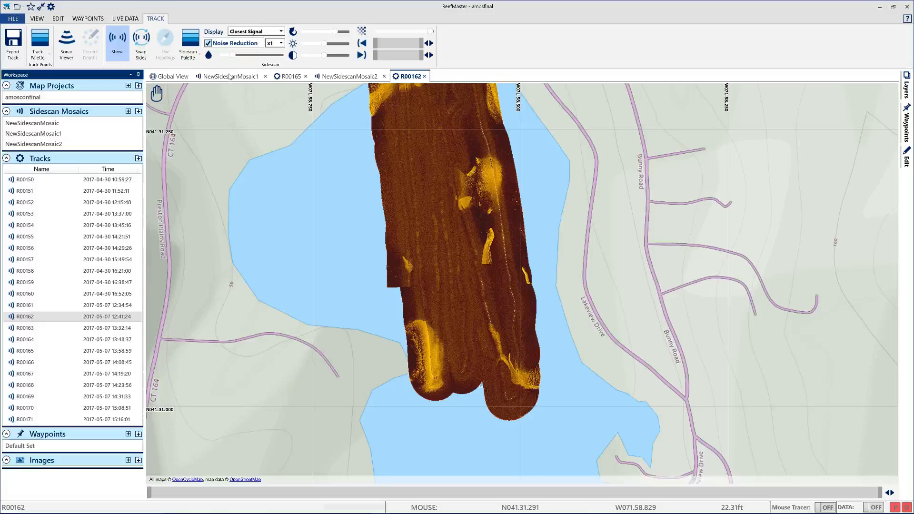
left_click(348, 77)
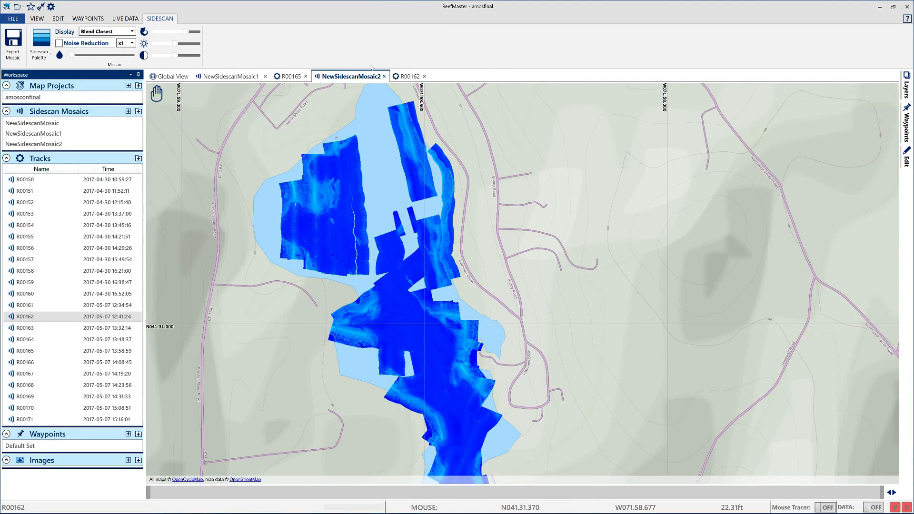
left_click(409, 77)
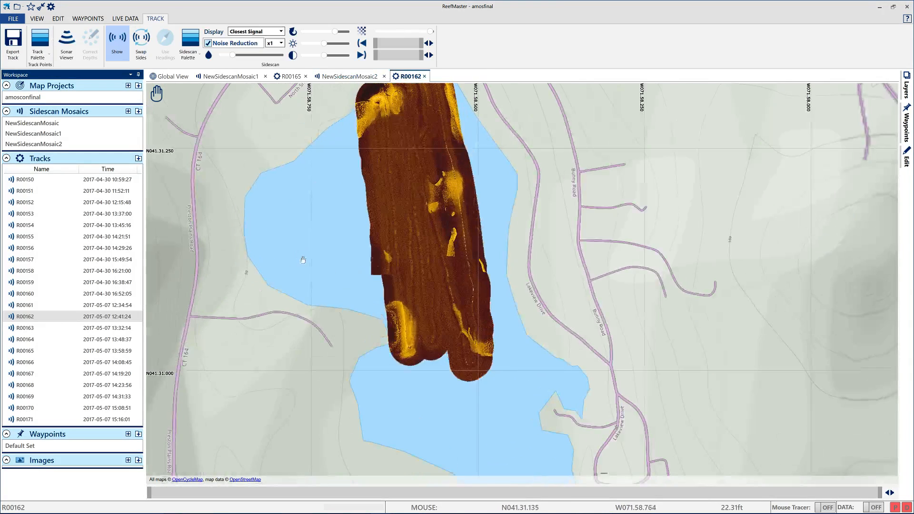
Step: Trim track R00162 to its first straight pass along the western edge and add that section to NewSidescanMosaic2
left_click_drag(826, 485, 216, 481)
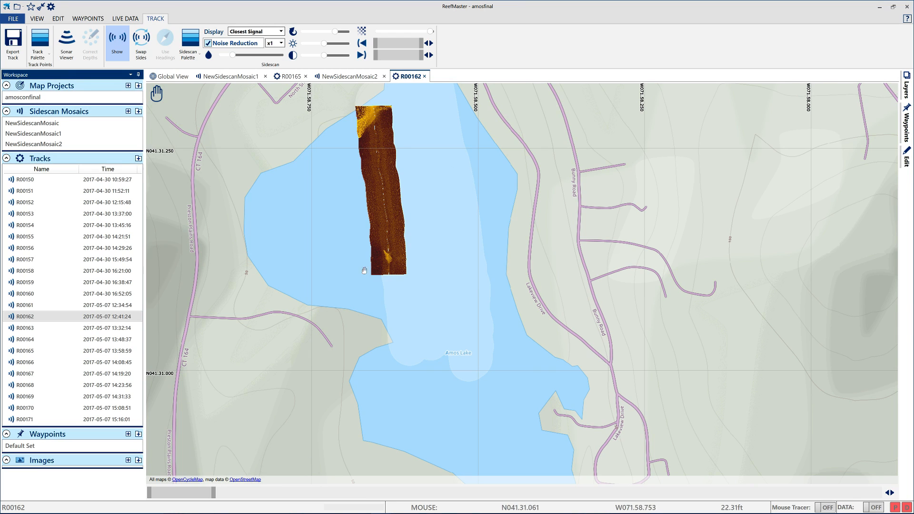
right_click(384, 195)
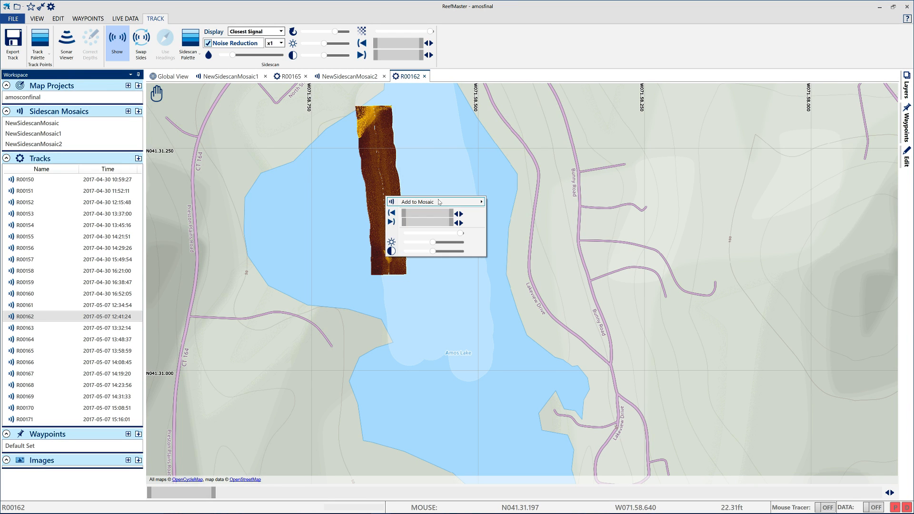
mouse_move(476, 202)
left_click(523, 229)
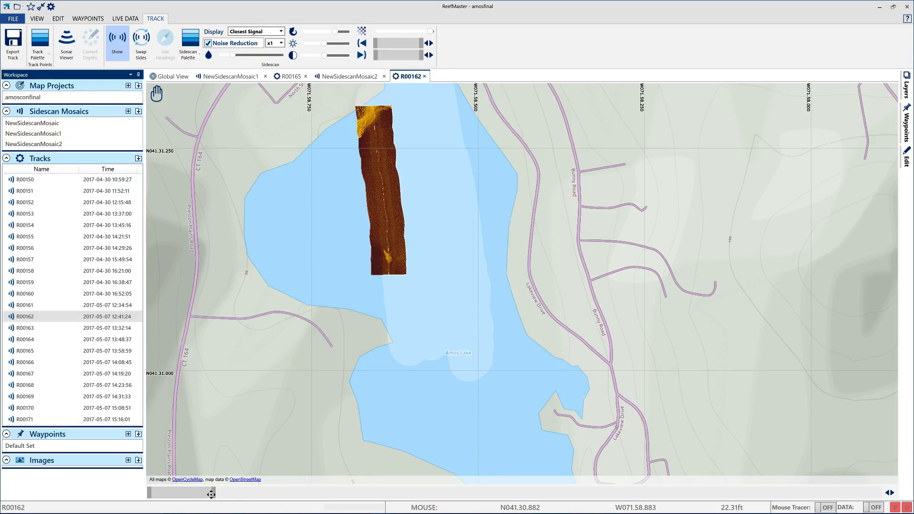
Step: Isolate R00162's second pass, just east of the first and without the end turns, and add it to NewSidescanMosaic2
left_click_drag(213, 493, 296, 508)
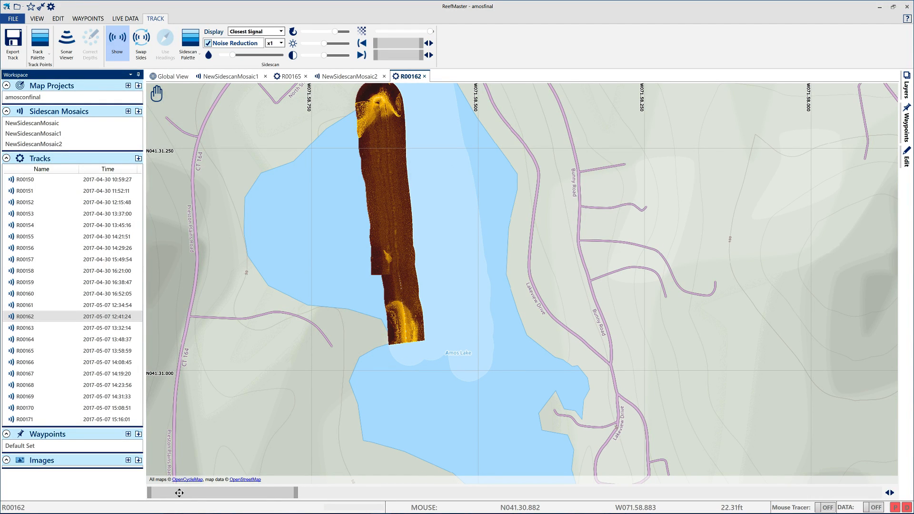
left_click_drag(149, 493, 214, 488)
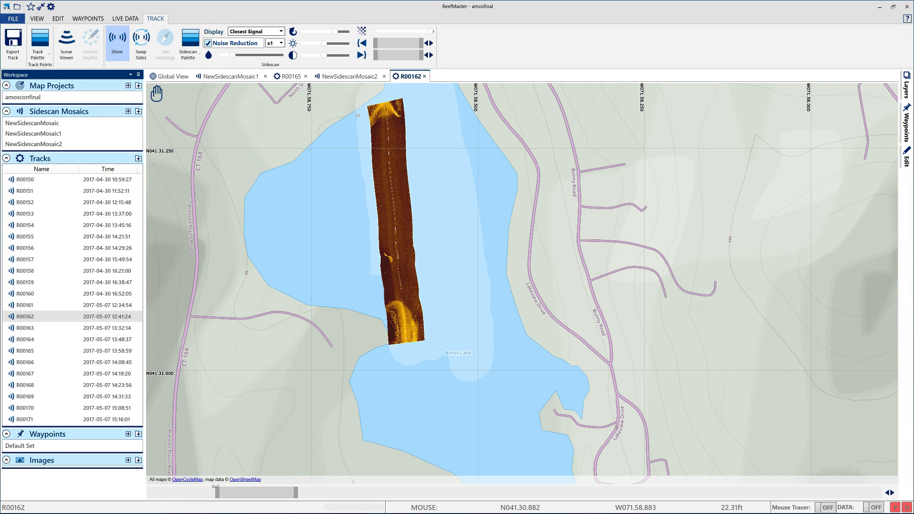
right_click(402, 163)
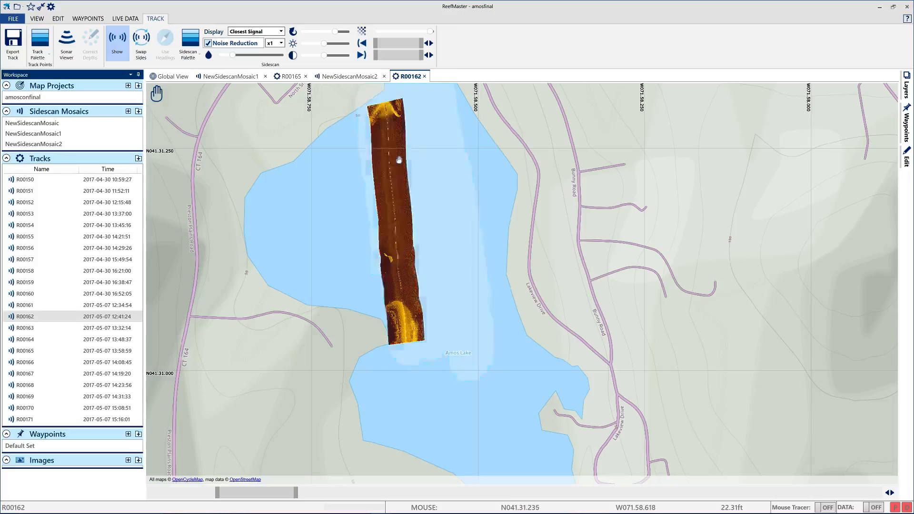
mouse_move(449, 165)
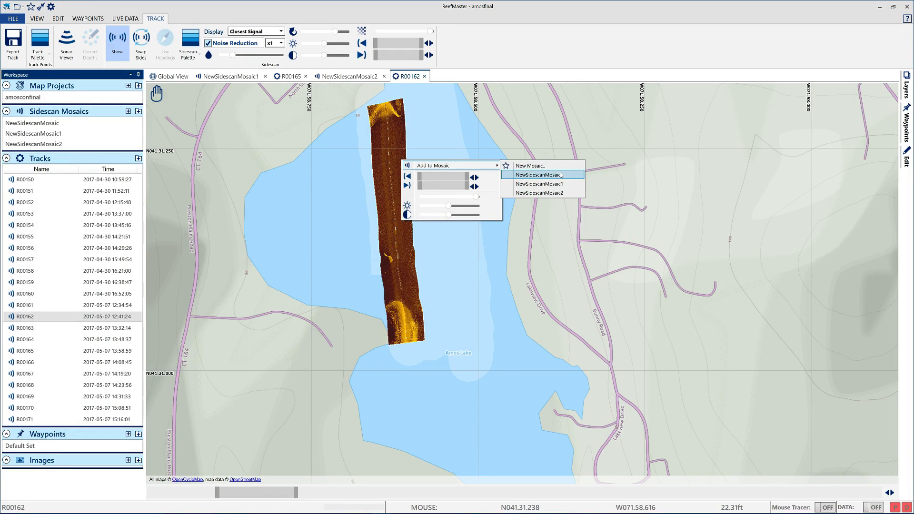
left_click(556, 192)
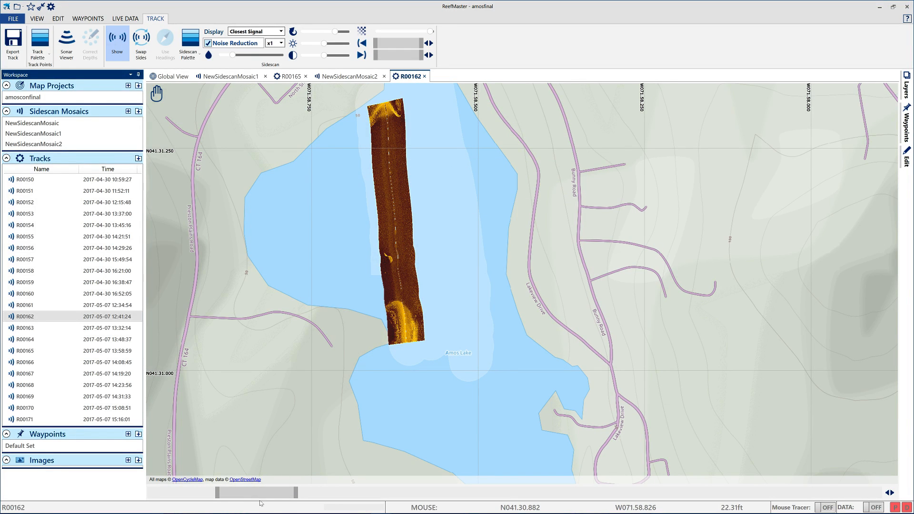
Step: Isolate R00162's third north-south pass, excluding the turn at its southern end, and add it to NewSidescanMosaic2
left_click_drag(296, 494, 392, 491)
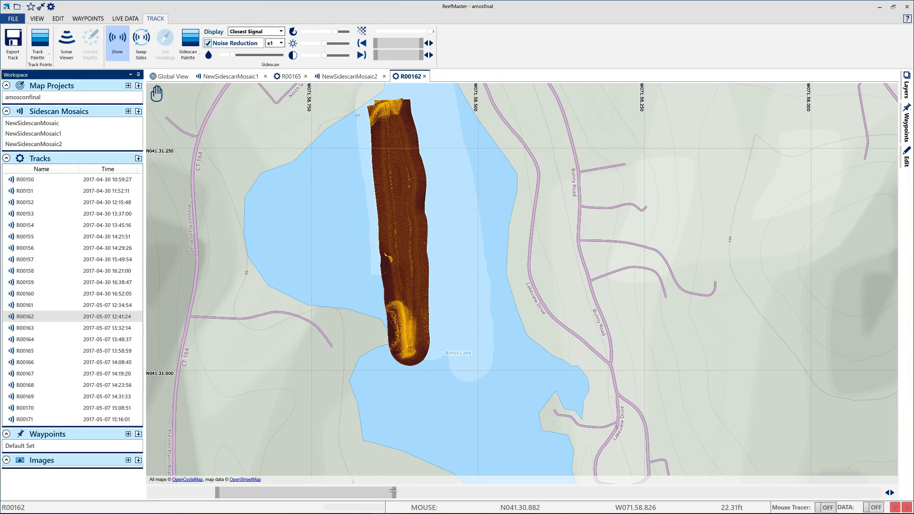
left_click_drag(219, 494, 296, 491)
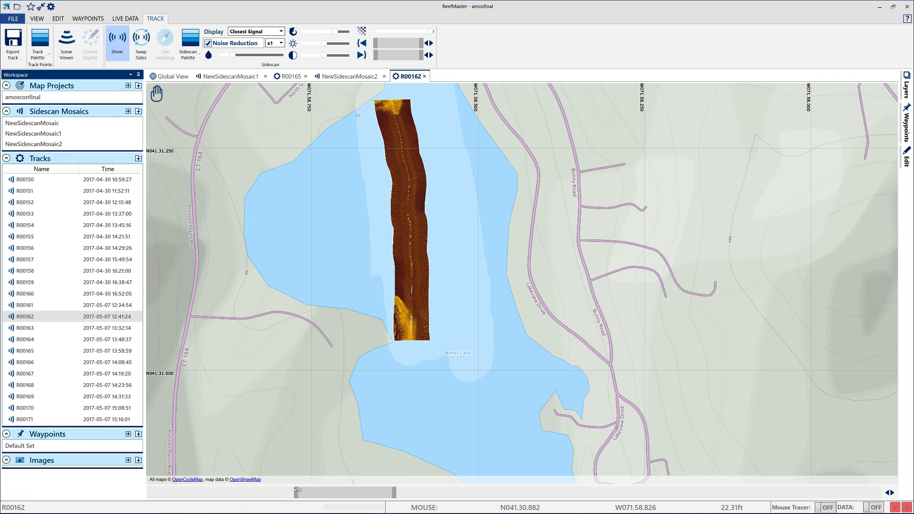
right_click(417, 217)
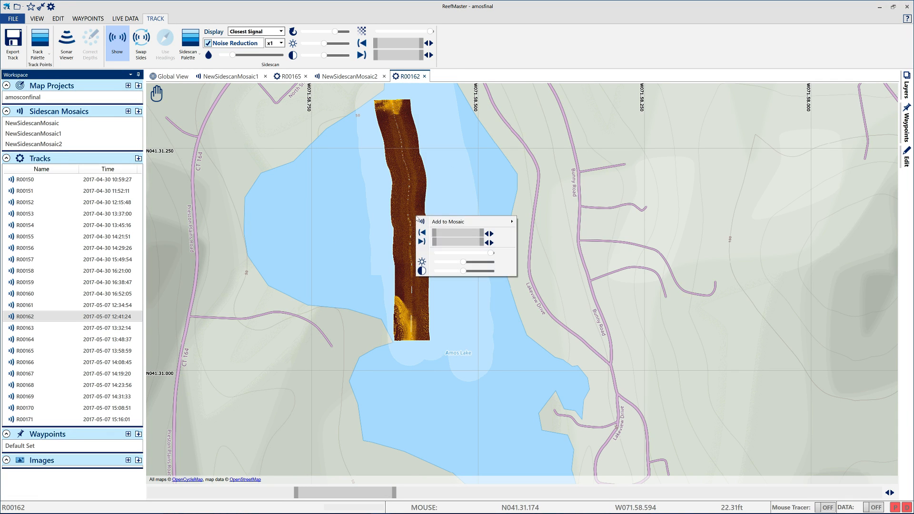
mouse_move(448, 222)
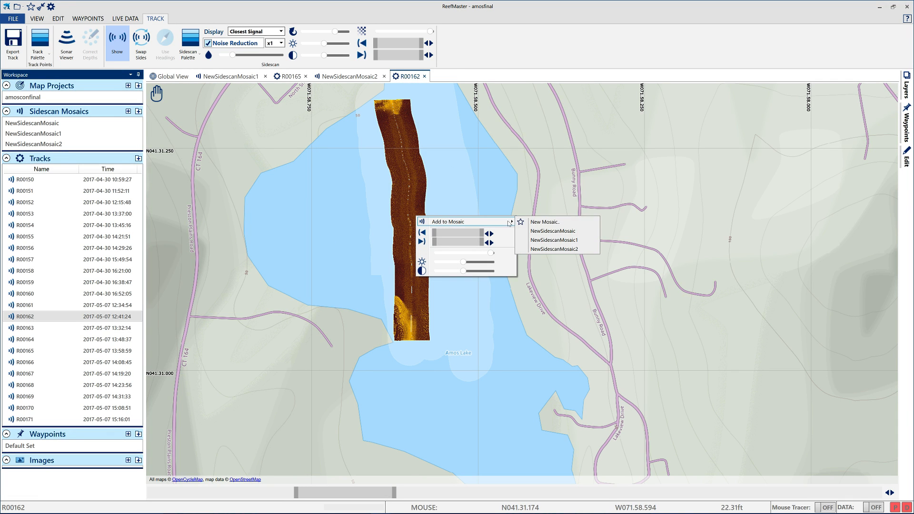
left_click(549, 249)
Step: Isolate R00162's fourth north-south pass, cutting off the northern turn, and add it to NewSidescanMosaic2
left_click_drag(395, 496, 519, 510)
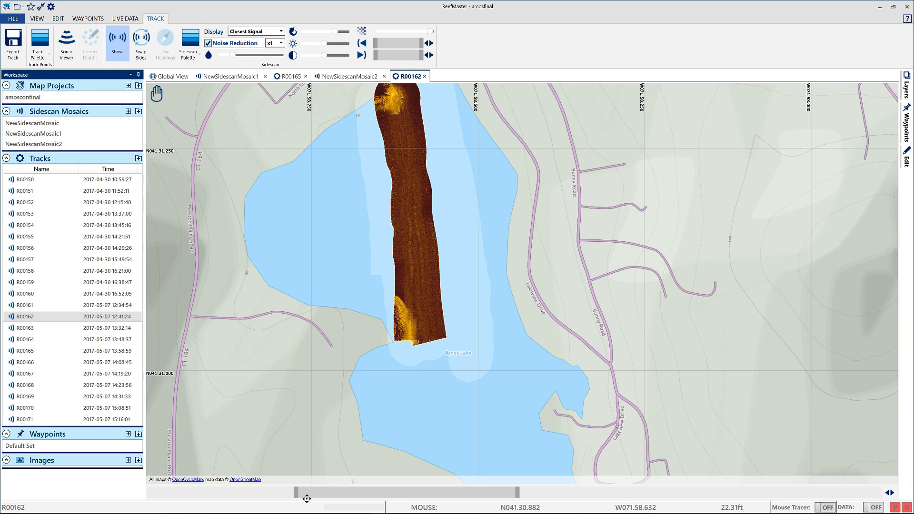
left_click_drag(295, 493, 399, 481)
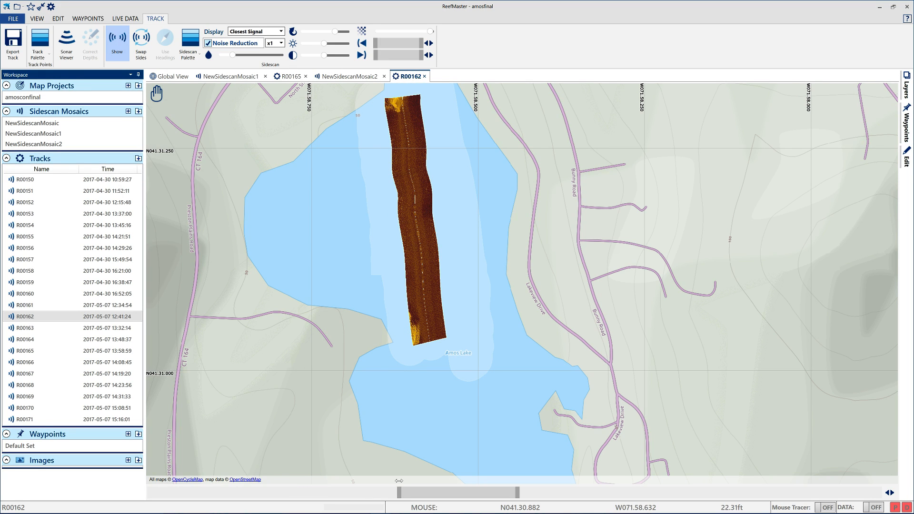
right_click(434, 273)
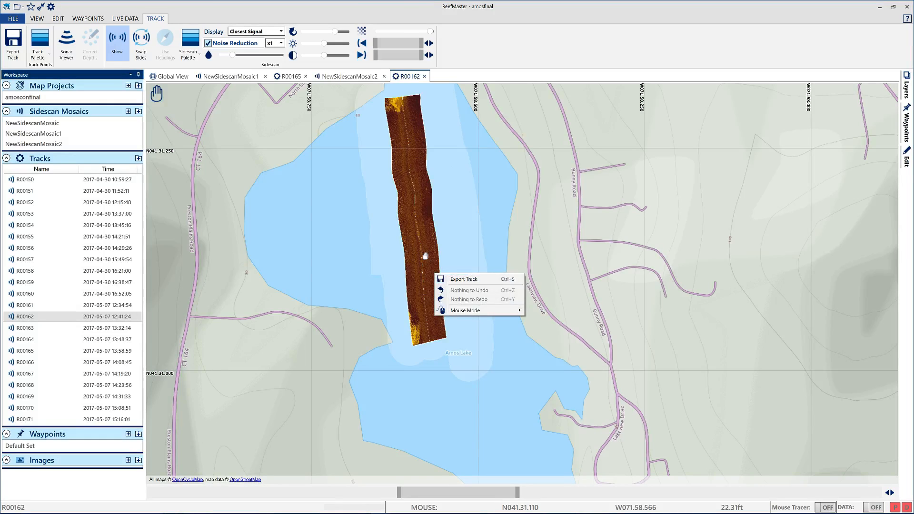
right_click(427, 259)
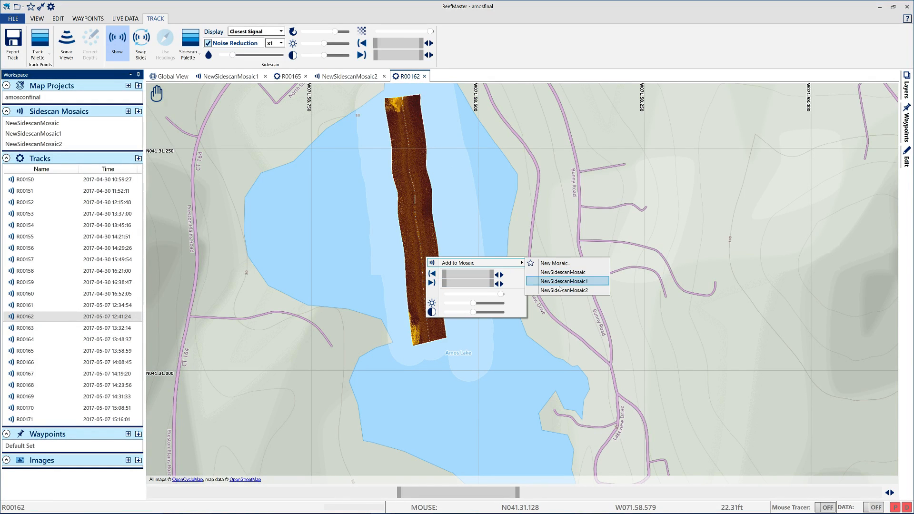
left_click(560, 289)
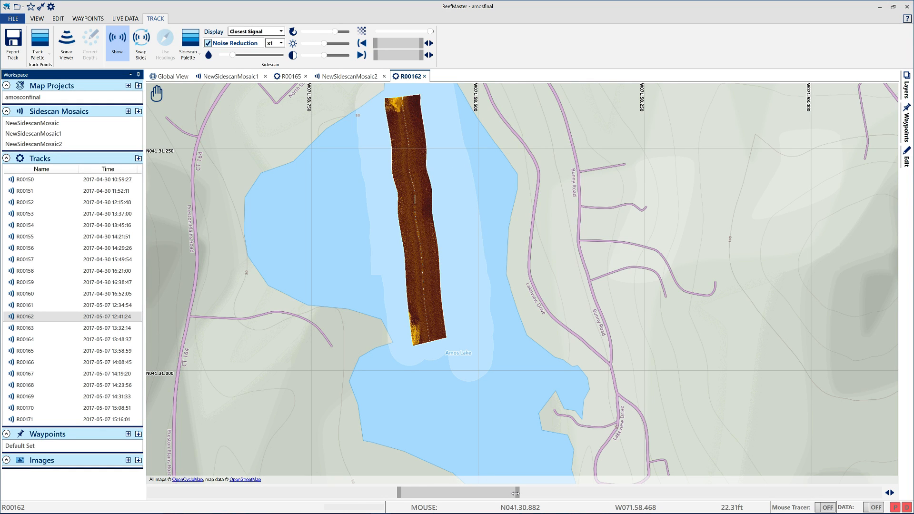
Step: Isolate R00162's fifth pass, trimming off the rounded southern turn, and add it to NewSidescanMosaic2
left_click_drag(515, 493, 610, 478)
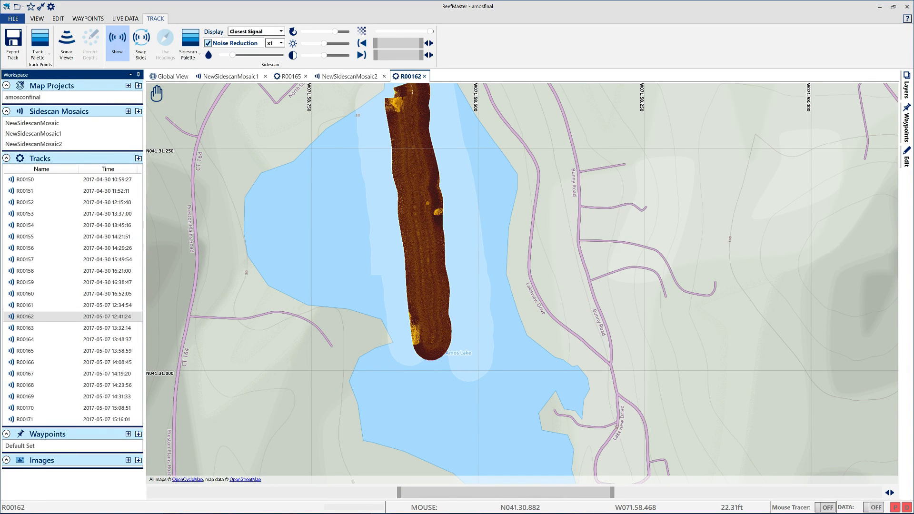
left_click_drag(399, 491, 519, 492)
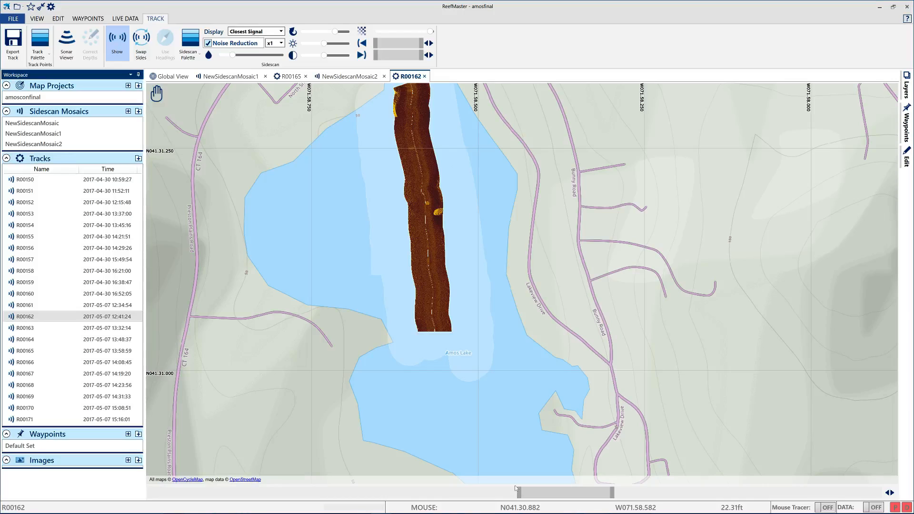
right_click(436, 219)
mouse_move(527, 228)
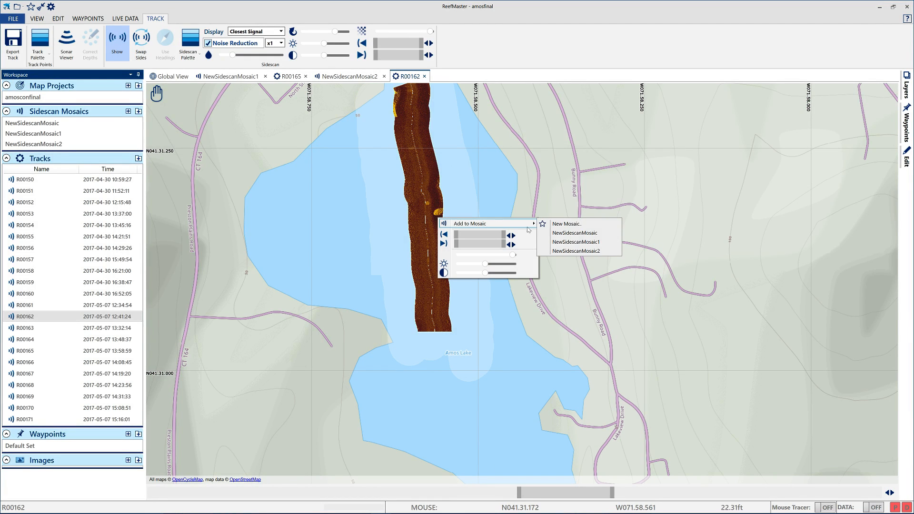
left_click(577, 251)
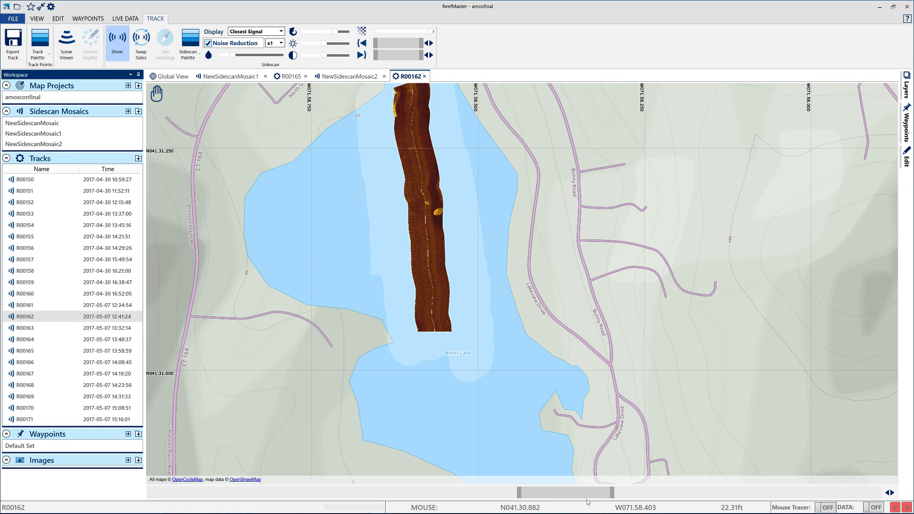
Step: Narrow R00162 to the short stretch just south of the turn at the lake's northern tip and add it to NewSidescanMosaic2
left_click_drag(613, 493, 647, 494)
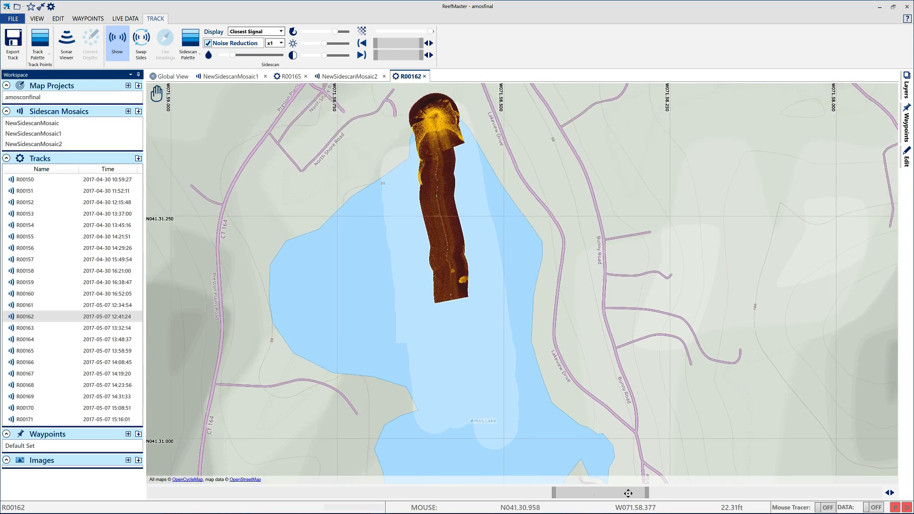
left_click_drag(646, 496, 656, 512)
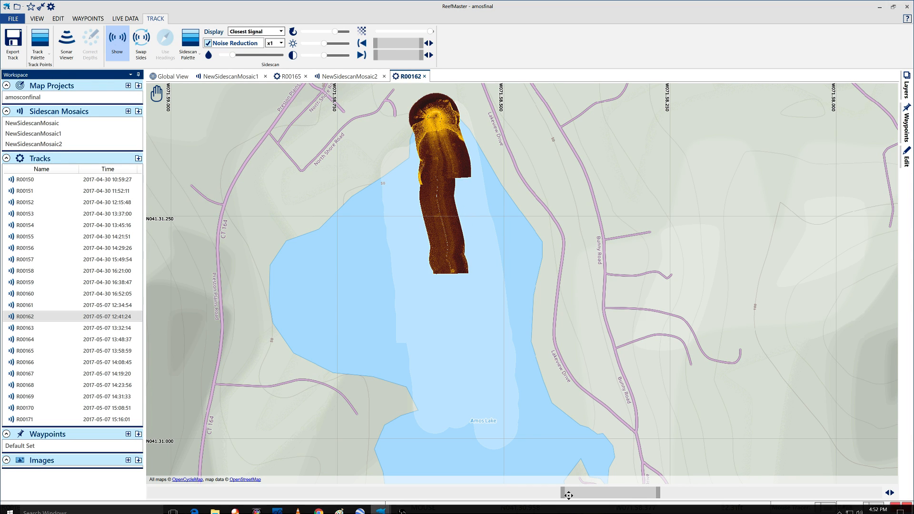
left_click_drag(563, 494, 587, 494)
left_click_drag(610, 491, 631, 488)
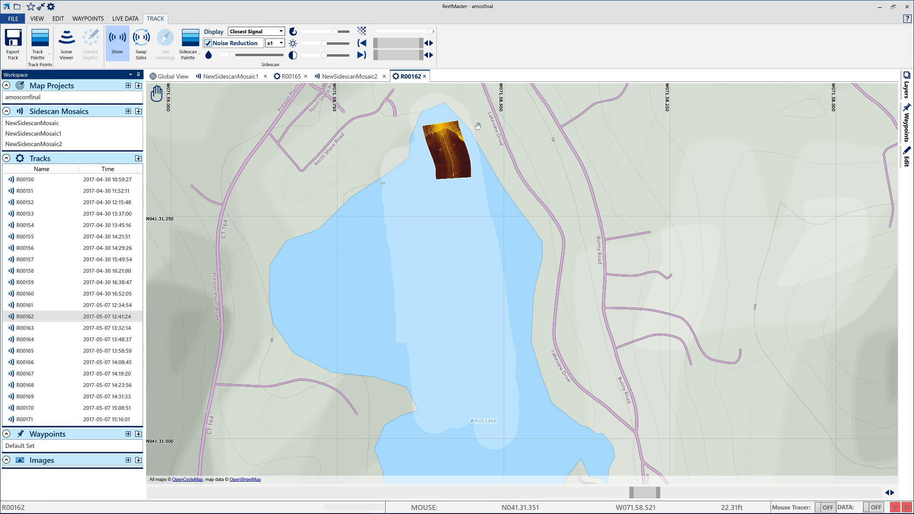
right_click(464, 150)
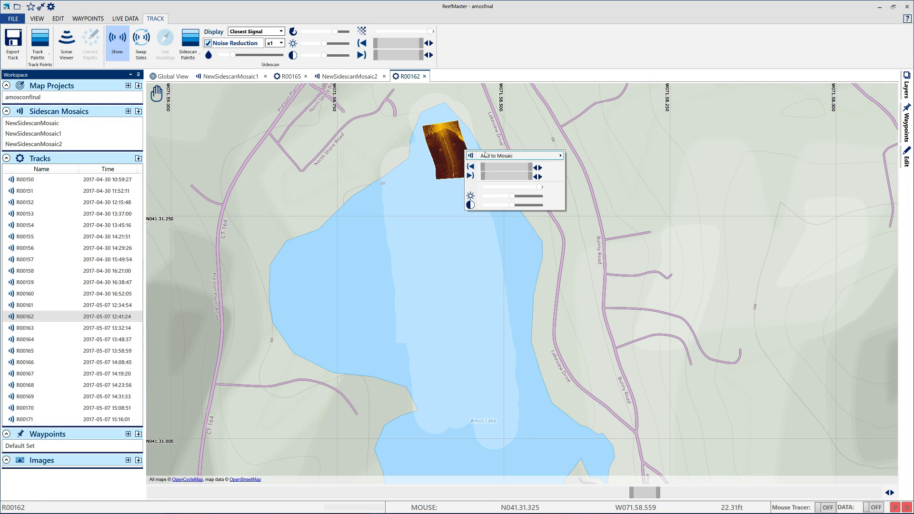
mouse_move(548, 157)
left_click(611, 186)
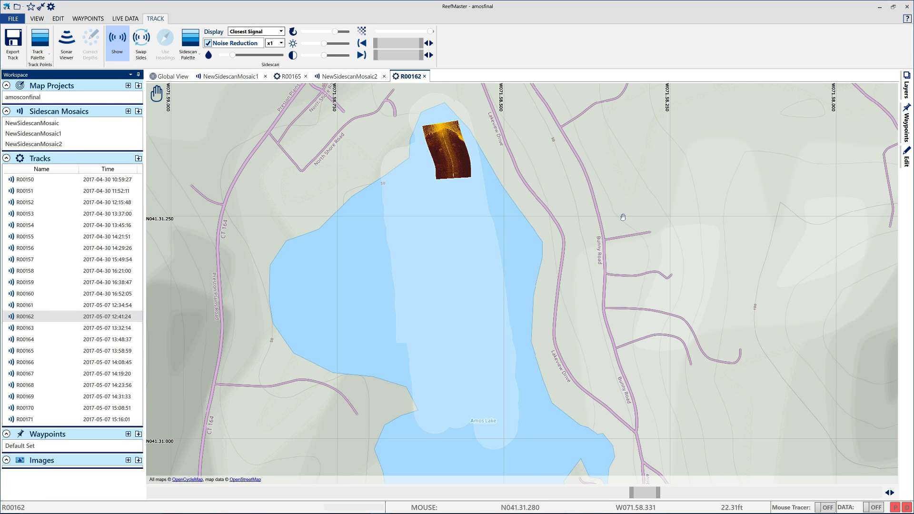
Step: Narrow R00162 to the small block of the same pass near the N041.31.250 line and add it to NewSidescanMosaic2
left_click_drag(657, 493, 694, 495)
left_click_drag(631, 496, 673, 490)
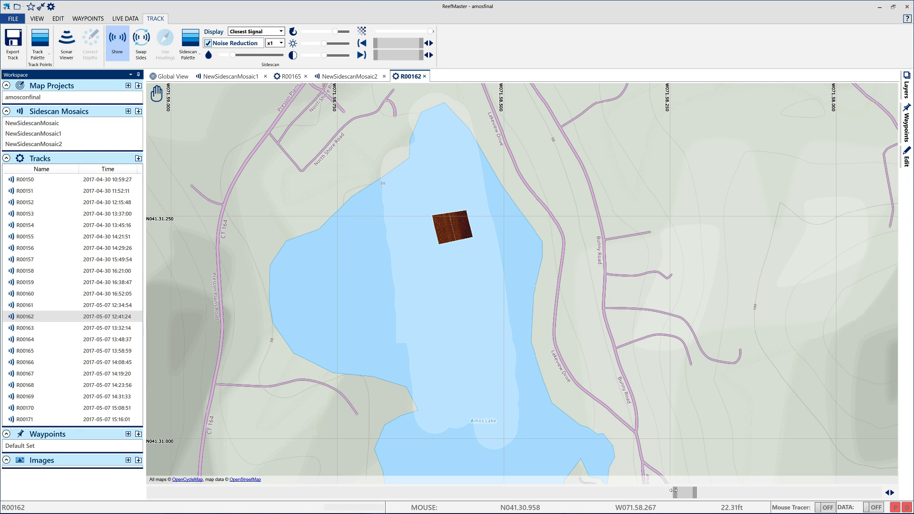
right_click(467, 230)
right_click(461, 225)
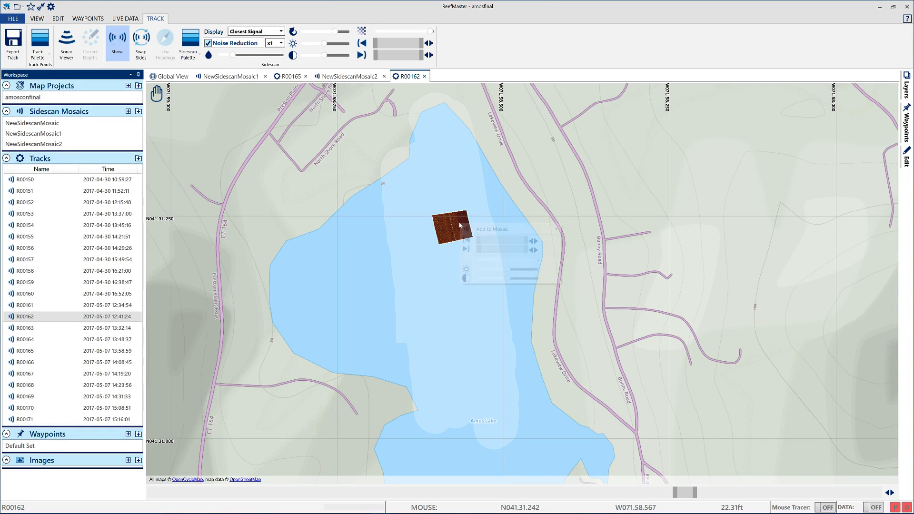
mouse_move(507, 229)
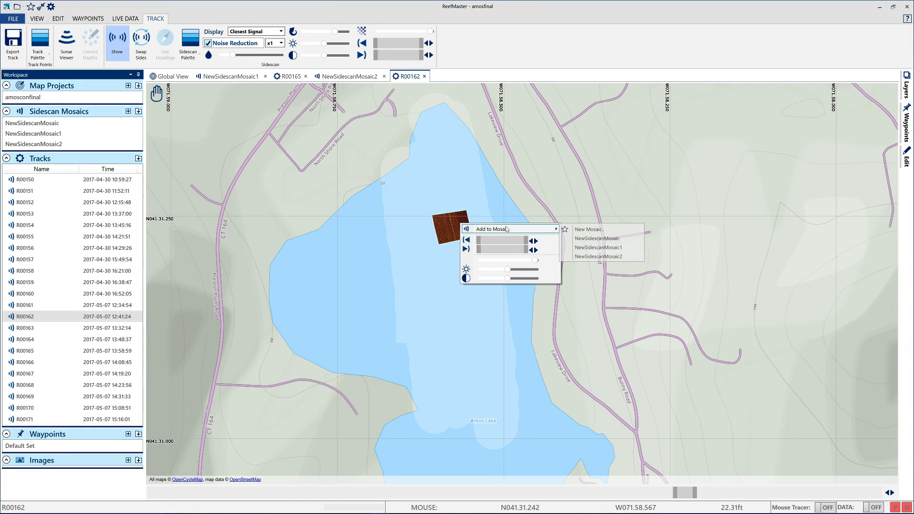
left_click(598, 257)
Step: Move R00162's range on to the short section with the bright patch in mid-lake and add it to NewSidescanMosaic2
mouse_move(695, 495)
left_mouse_down()
mouse_move(734, 496)
mouse_move(686, 492)
mouse_move(698, 490)
left_mouse_up()
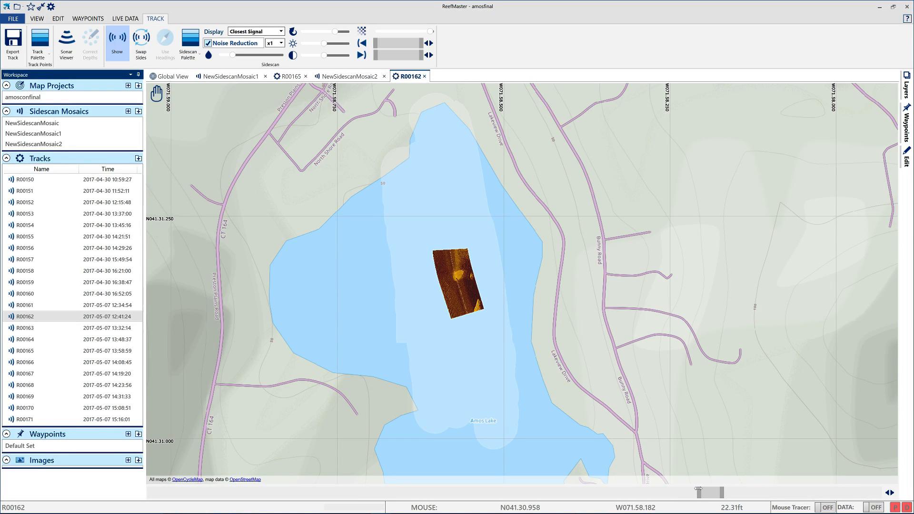
right_click(473, 291)
mouse_move(514, 296)
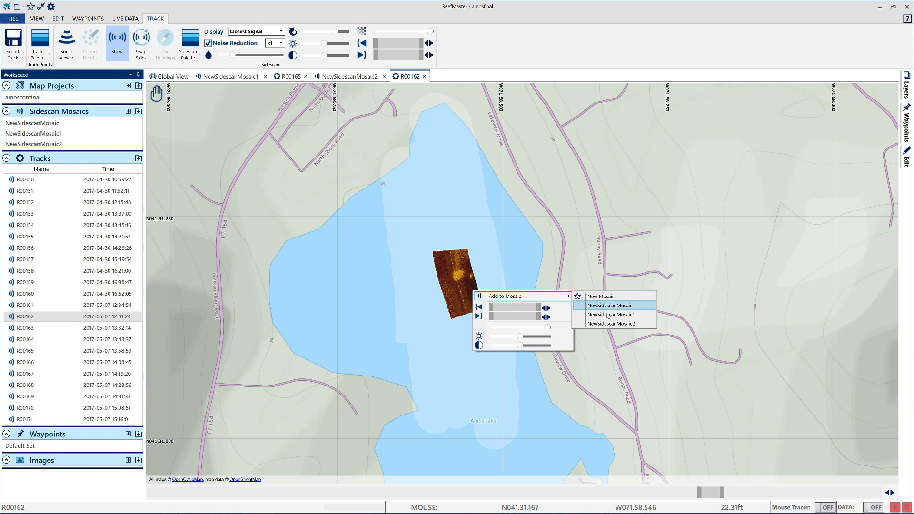
left_click(615, 325)
Step: Narrow R00162's range to the pass's southern section just above the N041.31.000 line, excluding the turn, and add it to NewSidescanMosaic2
left_click_drag(722, 493, 764, 490)
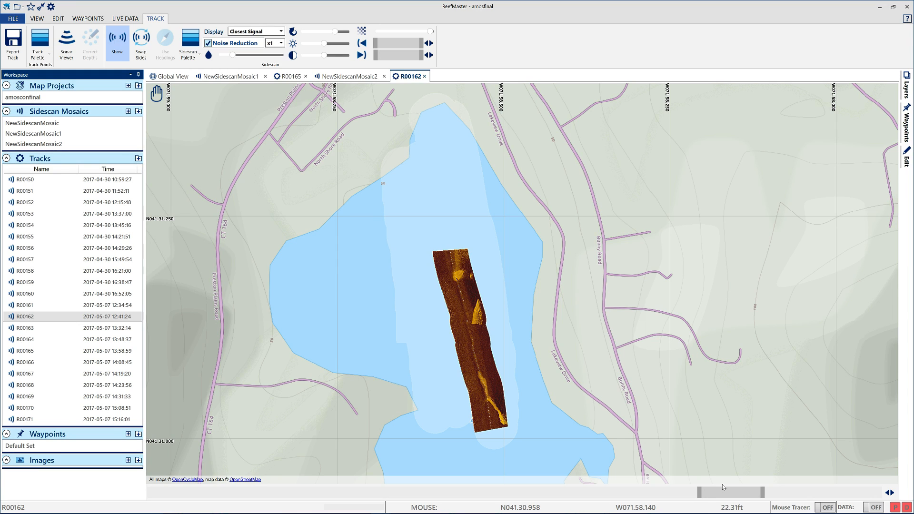
left_click_drag(700, 493, 730, 493)
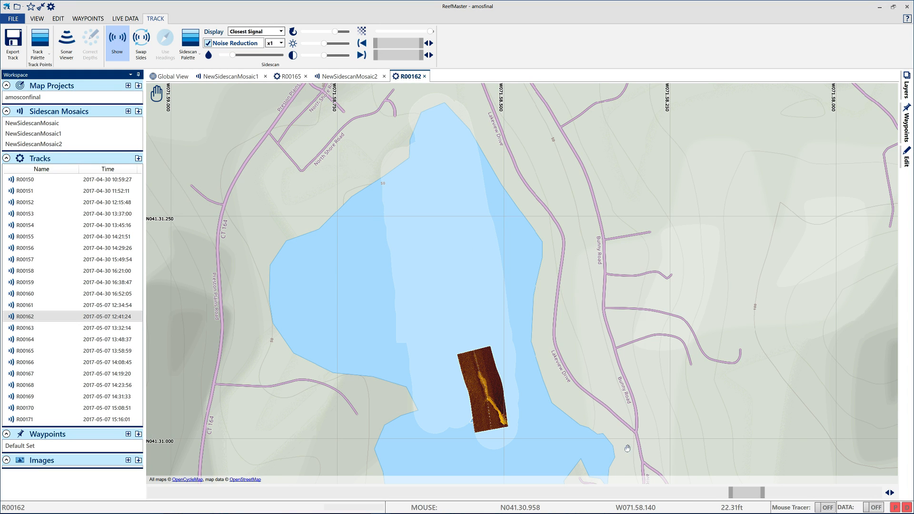
left_click(332, 76)
left_click_drag(567, 318, 589, 274)
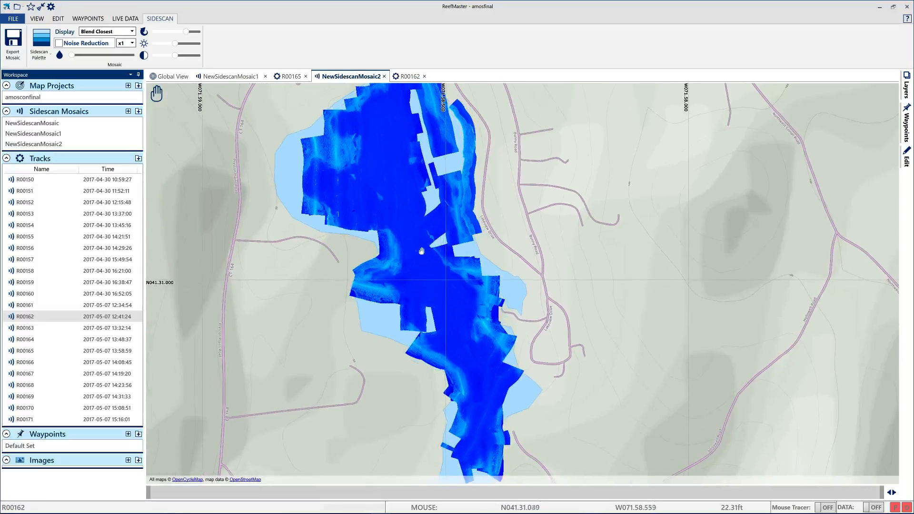
scroll(468, 242, "up", 2)
scroll(468, 241, "up", 2)
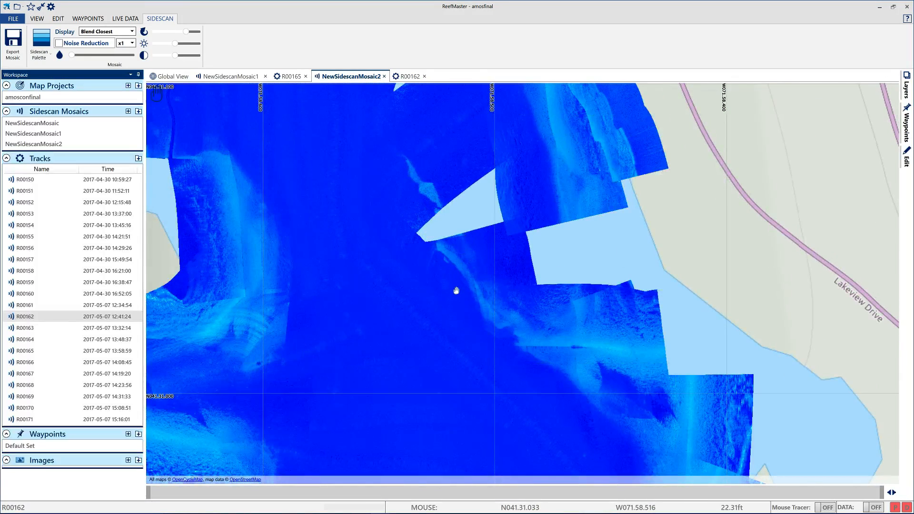
left_click(409, 77)
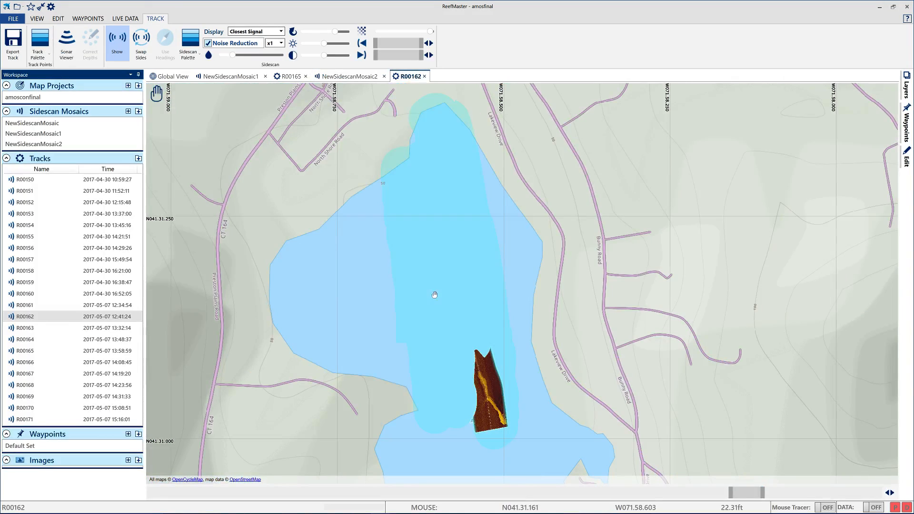
right_click(491, 390)
mouse_move(522, 398)
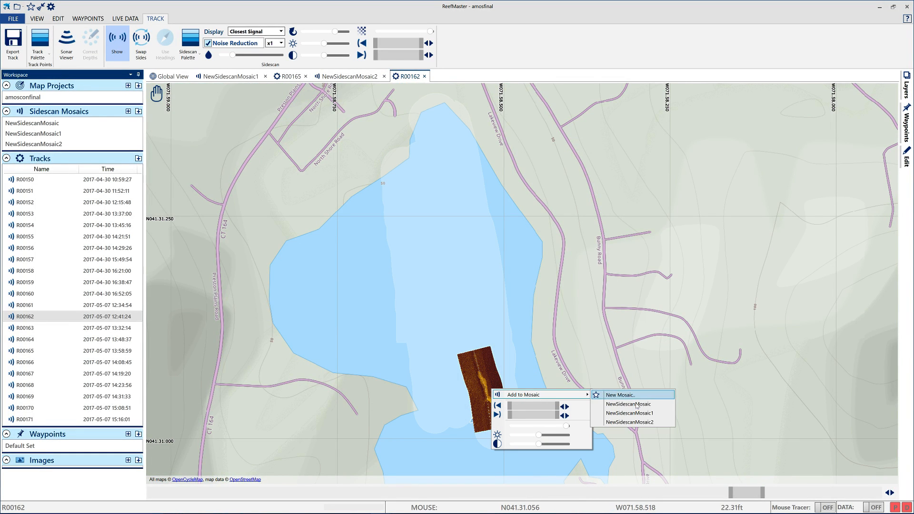
left_click(629, 423)
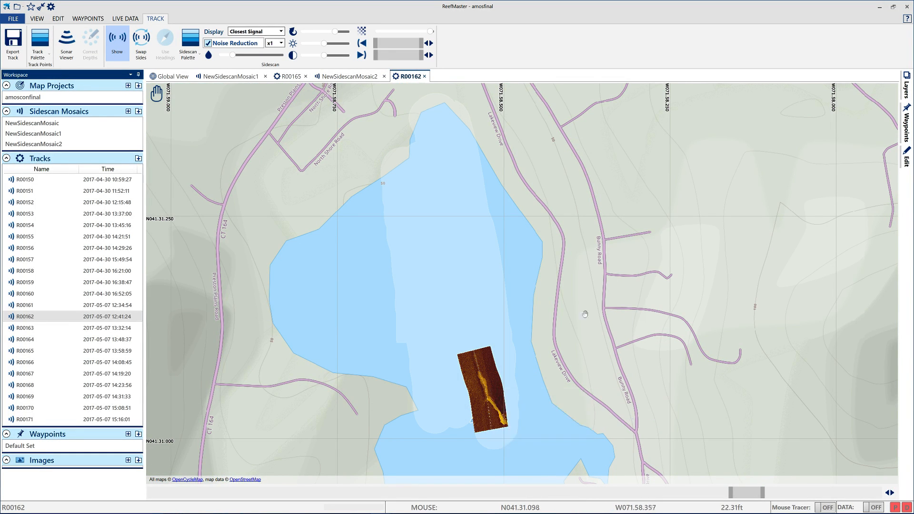
Step: Examine NewSidescanMosaic2 for remaining gaps along the eastern side and inspect the bottom detail across mid-lake and the western basin
left_click(346, 76)
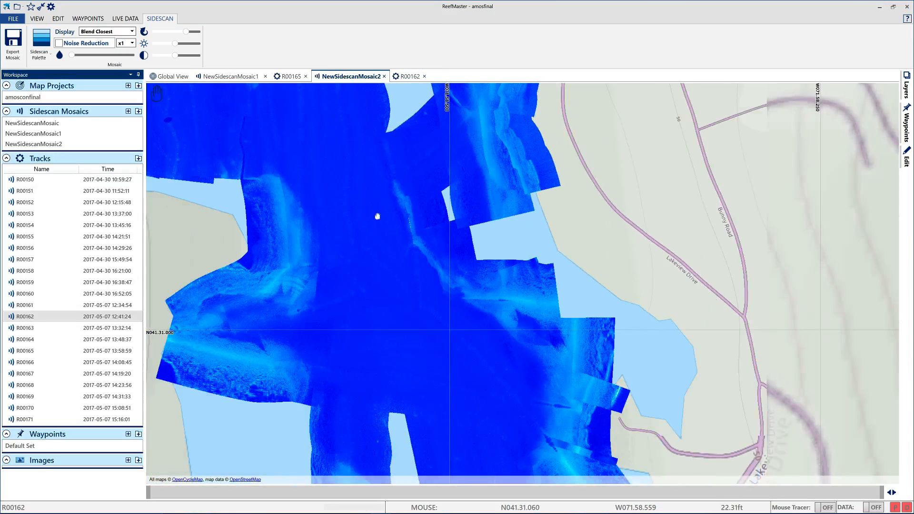
left_click_drag(362, 211, 414, 241)
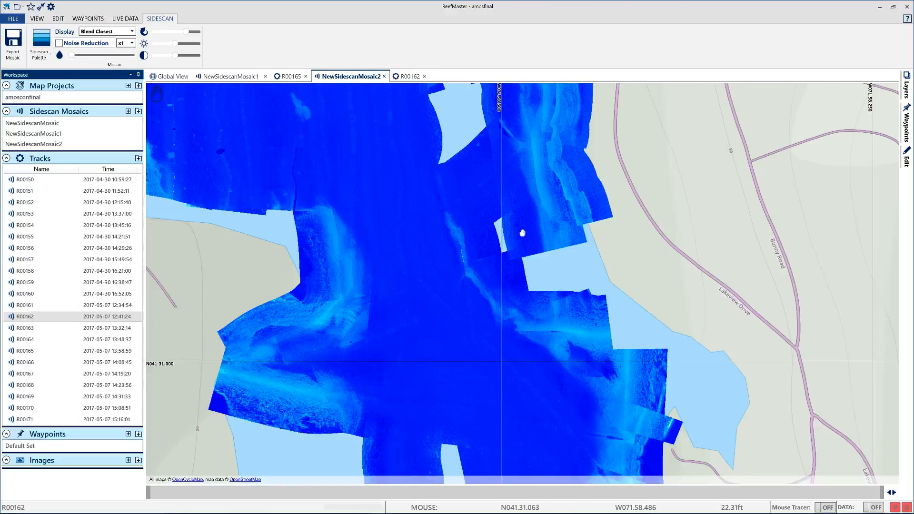
scroll(522, 238, "up", 1)
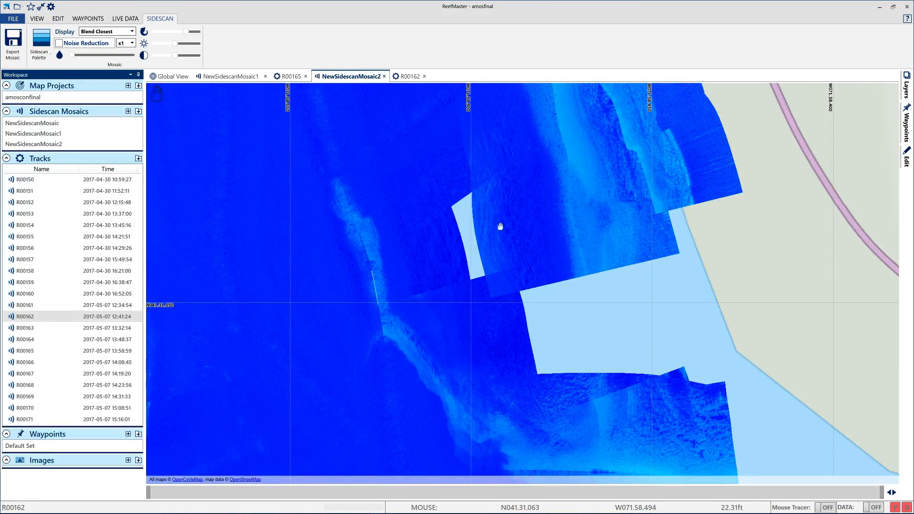
scroll(459, 255, "down", 1)
left_click_drag(404, 256, 523, 227)
scroll(522, 227, "down", 1)
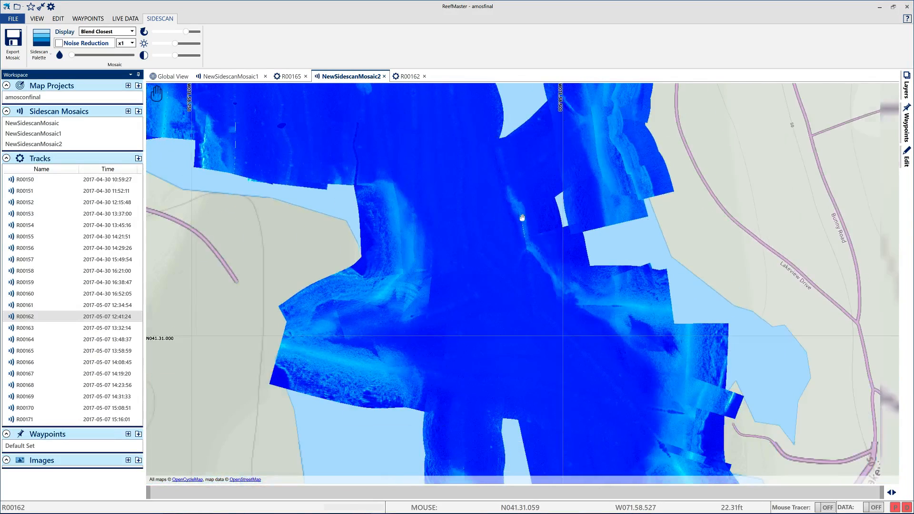
left_click_drag(552, 291, 567, 363)
scroll(619, 288, "up", 1)
scroll(621, 293, "up", 1)
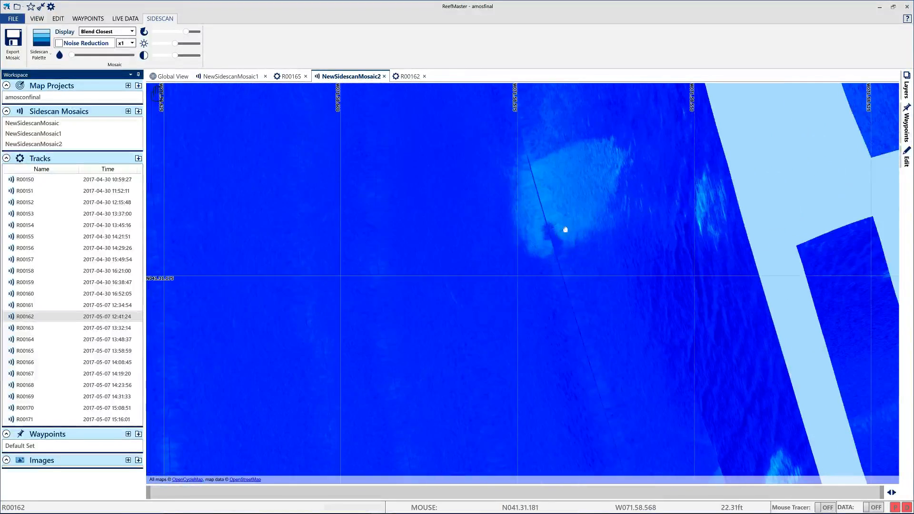
left_click_drag(567, 217, 576, 347)
scroll(540, 336, "down", 3)
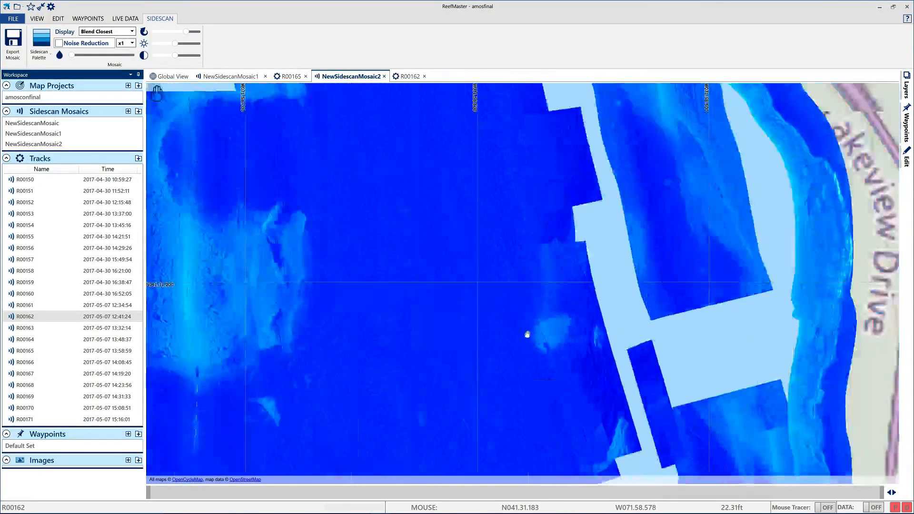
scroll(572, 344, "up", 2)
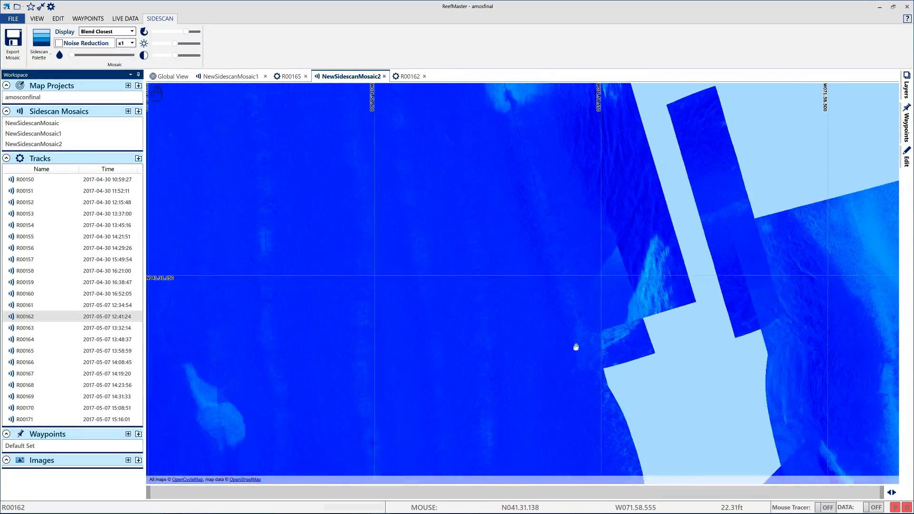
scroll(576, 345, "up", 1)
left_click_drag(442, 382, 589, 309)
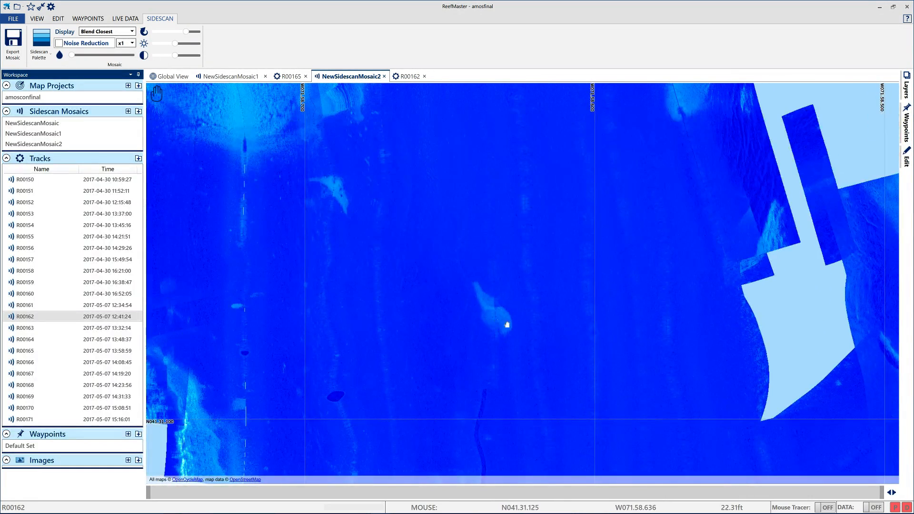
left_click_drag(497, 323, 604, 357)
left_click_drag(418, 257, 478, 326)
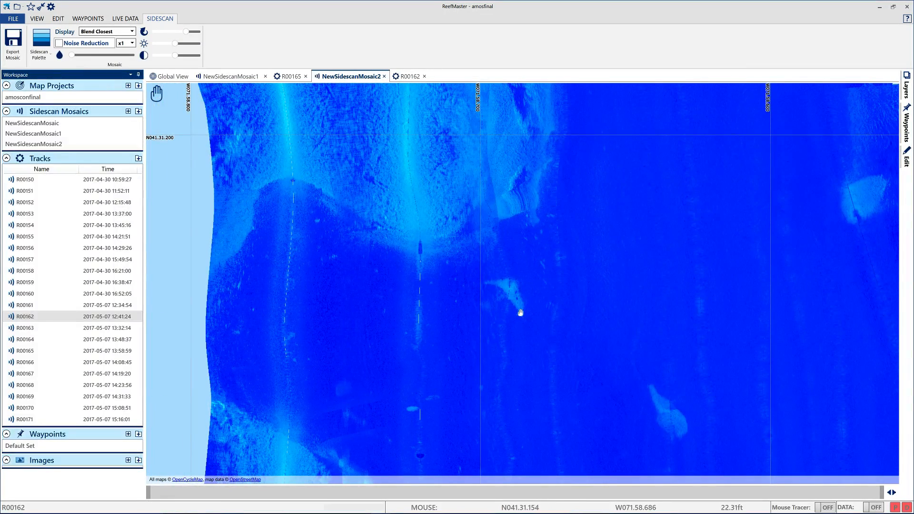
left_click_drag(404, 261, 388, 209)
scroll(649, 372, "down", 4)
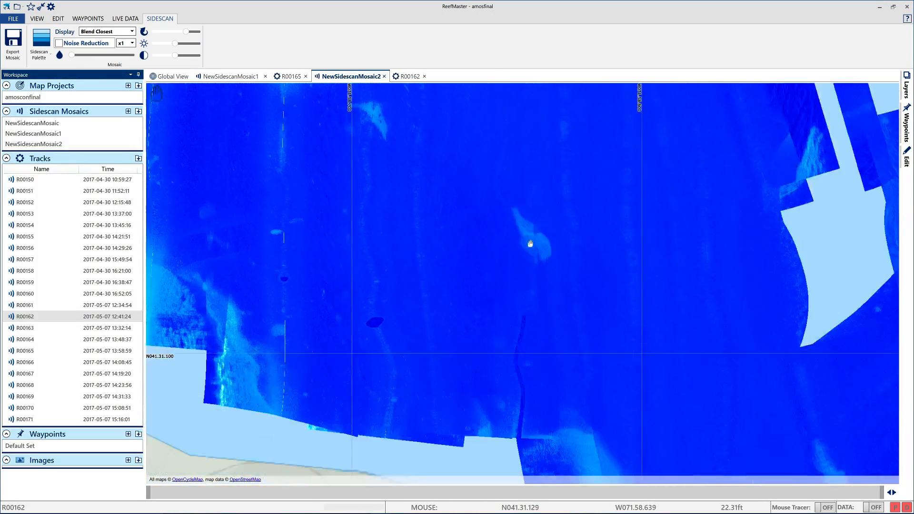
scroll(623, 309, "down", 4)
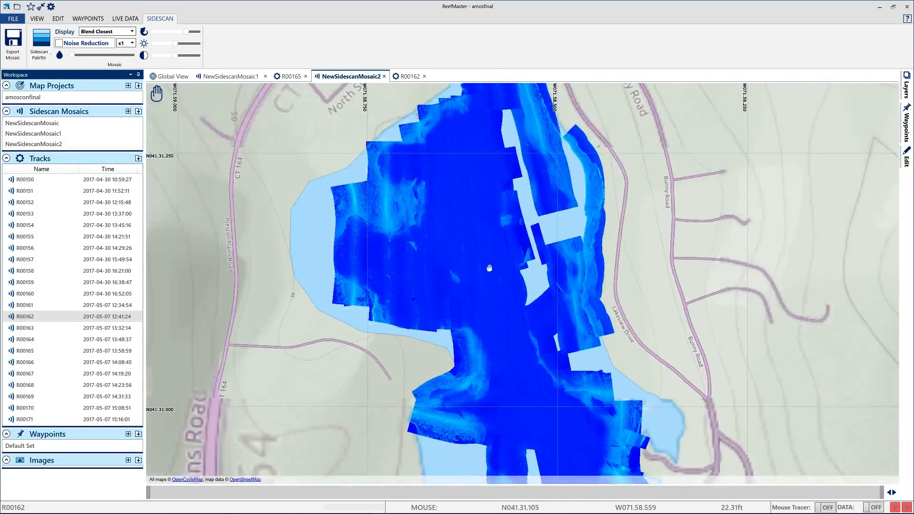
Step: Isolate R00162's final long pass up to the lake's northern end, trimming off the rounded southern turn, and add it to NewSidescanMosaic2
left_click(404, 77)
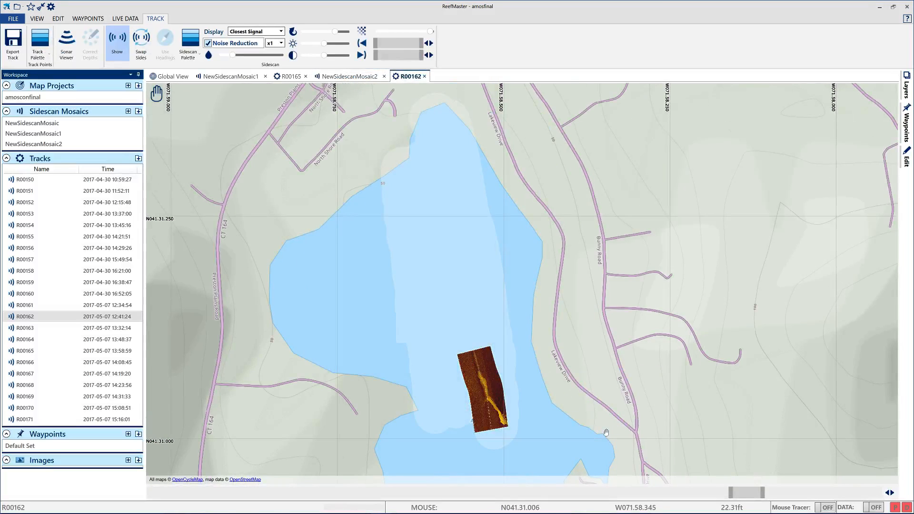
left_click_drag(763, 494, 877, 488)
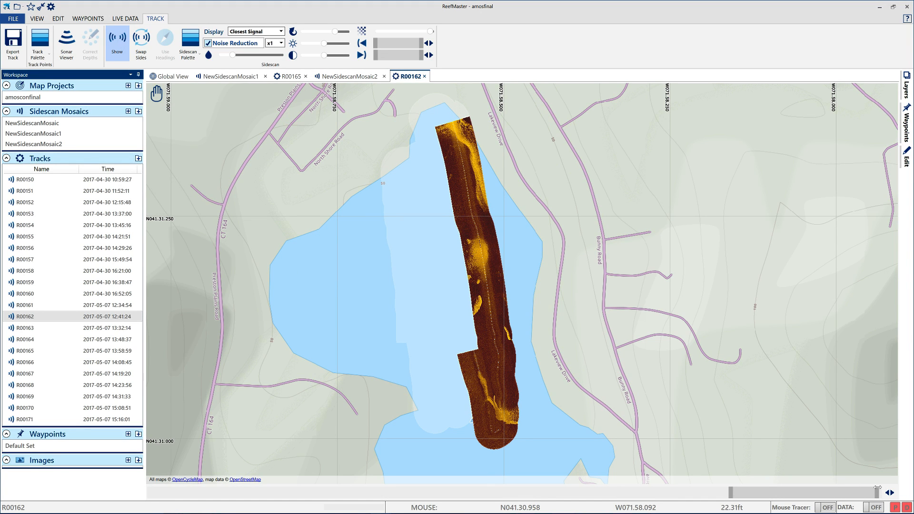
left_click_drag(731, 491, 777, 494)
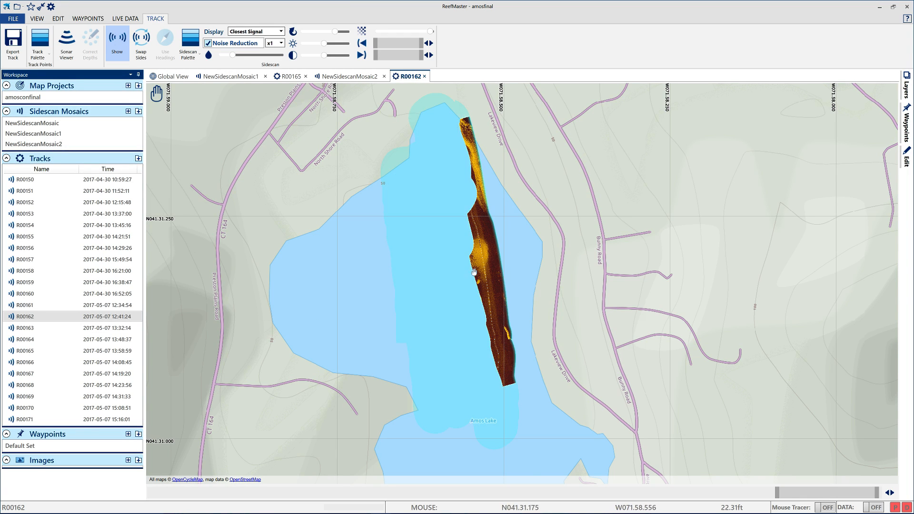
right_click(483, 254)
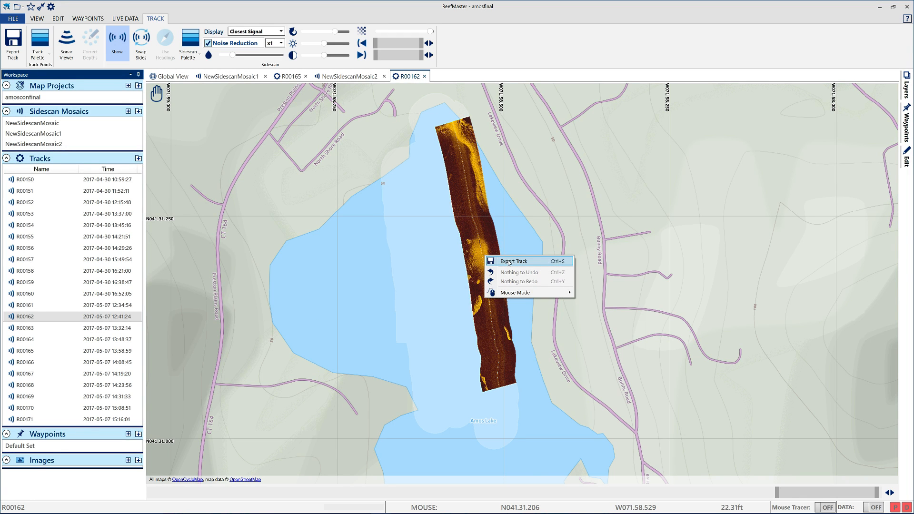
right_click(481, 236)
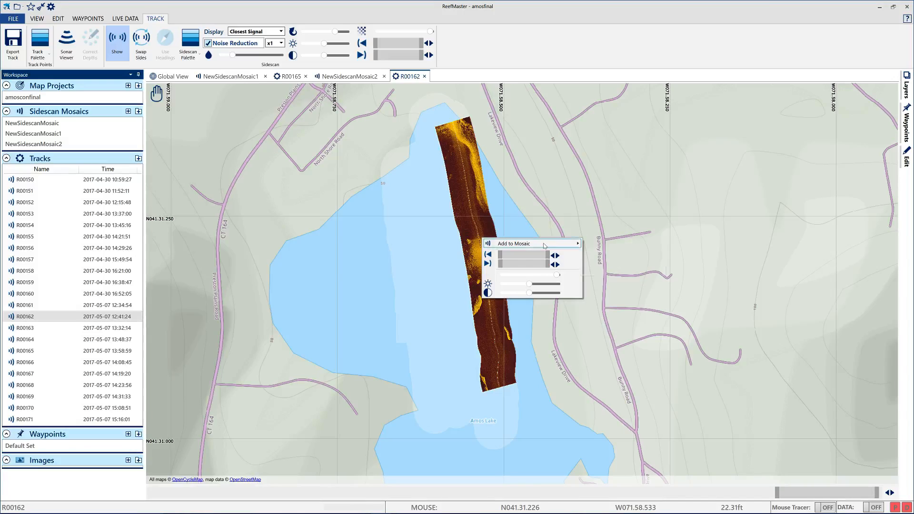
mouse_move(545, 244)
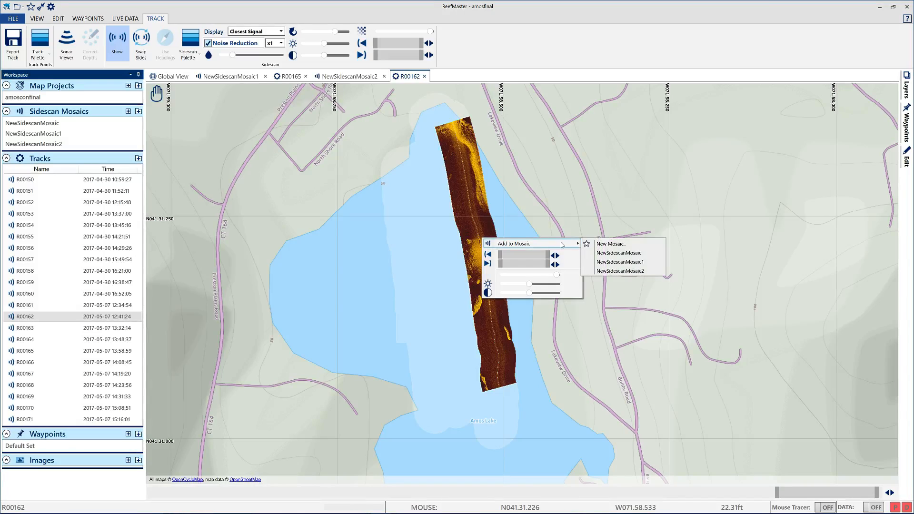
left_click(623, 271)
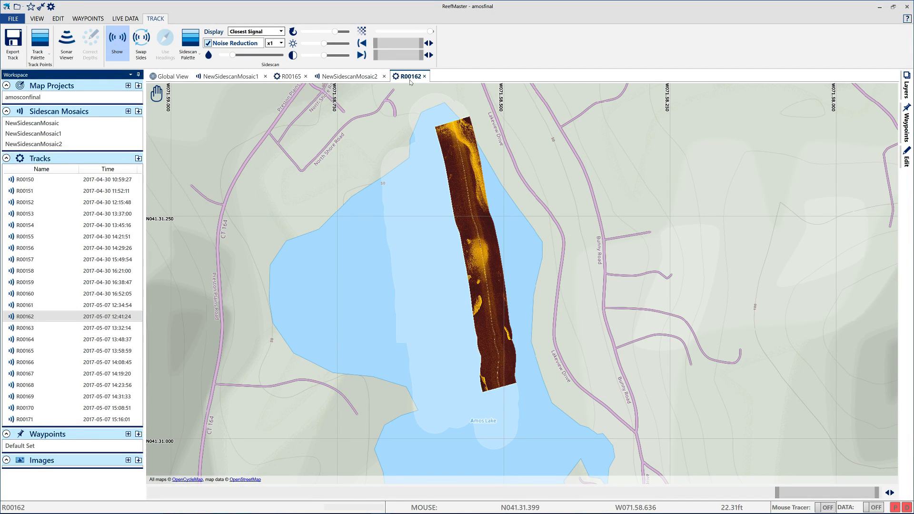
Step: Start exporting NewSidescanMosaic2, look through the MBTiles and PNG Image options, and choose the KML Super-overlay format
left_click(362, 76)
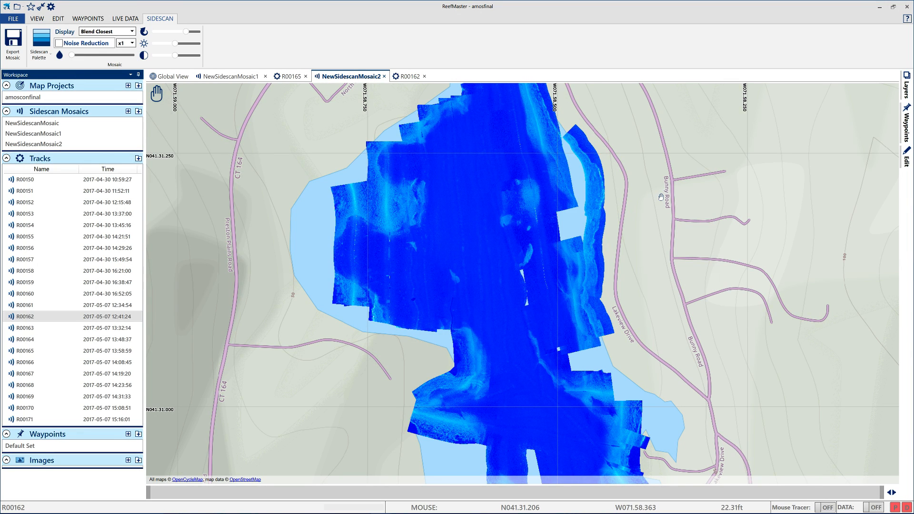
left_click(13, 47)
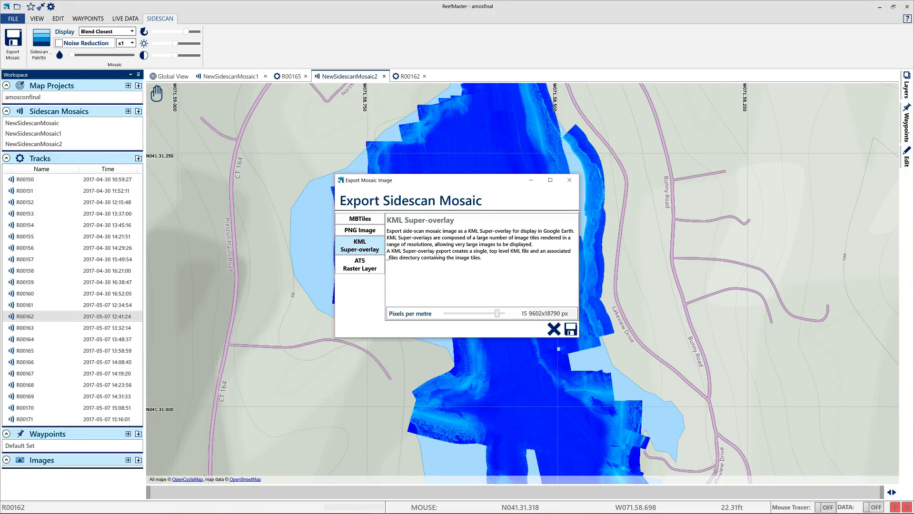
left_click(356, 221)
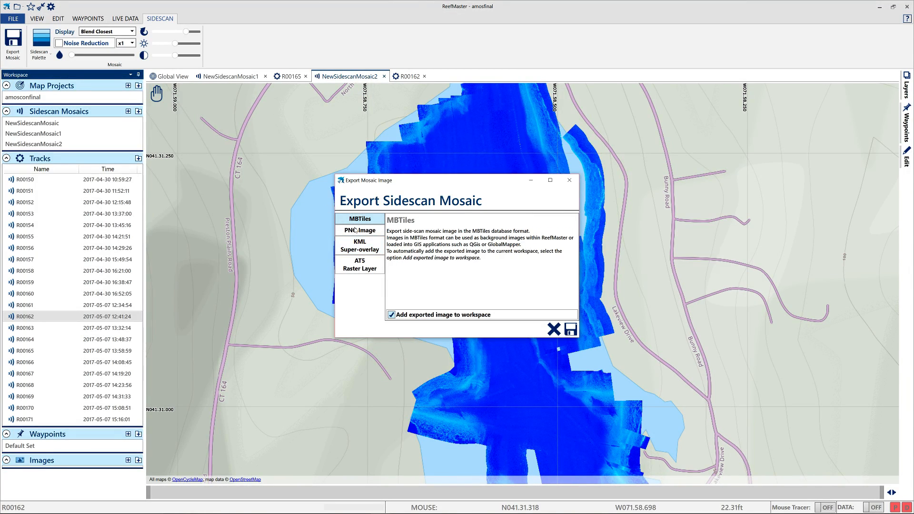
left_click(356, 231)
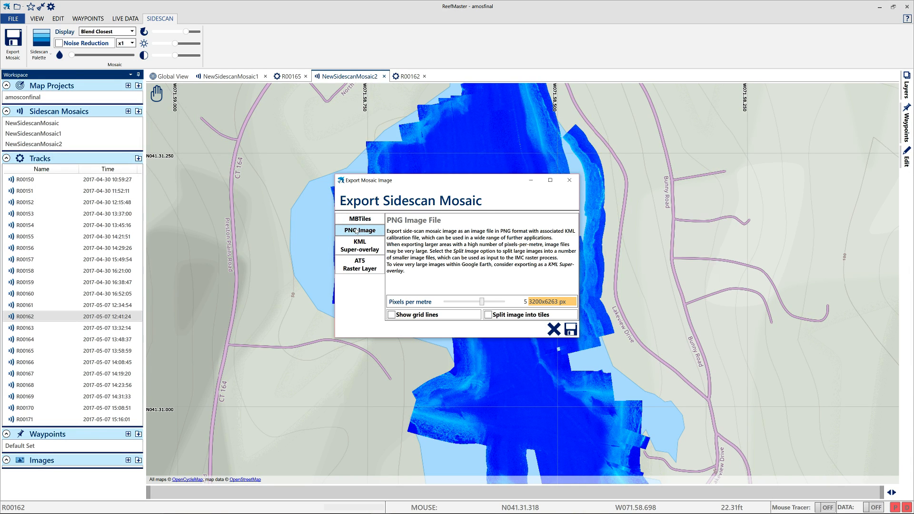
left_click(356, 252)
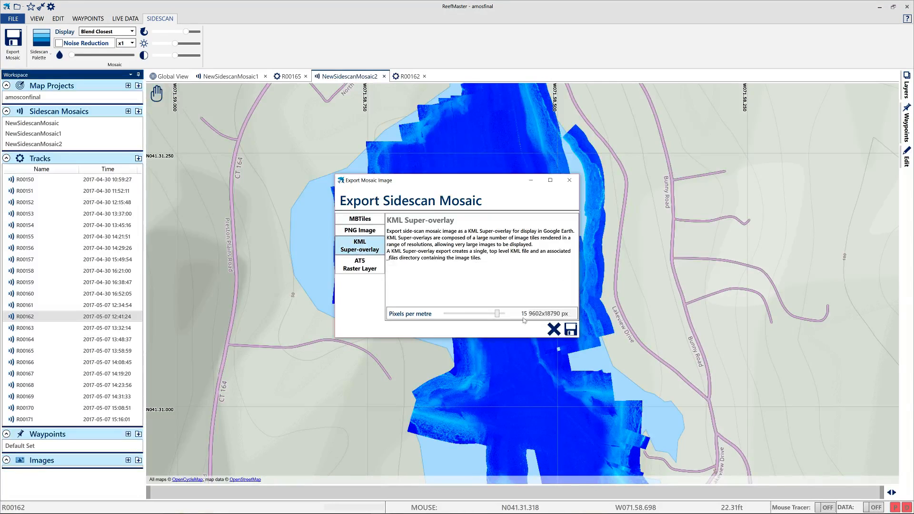
Step: Save the super-overlay as the KML file NewSidescanMosaic2 in the amoslake folder
left_click(570, 330)
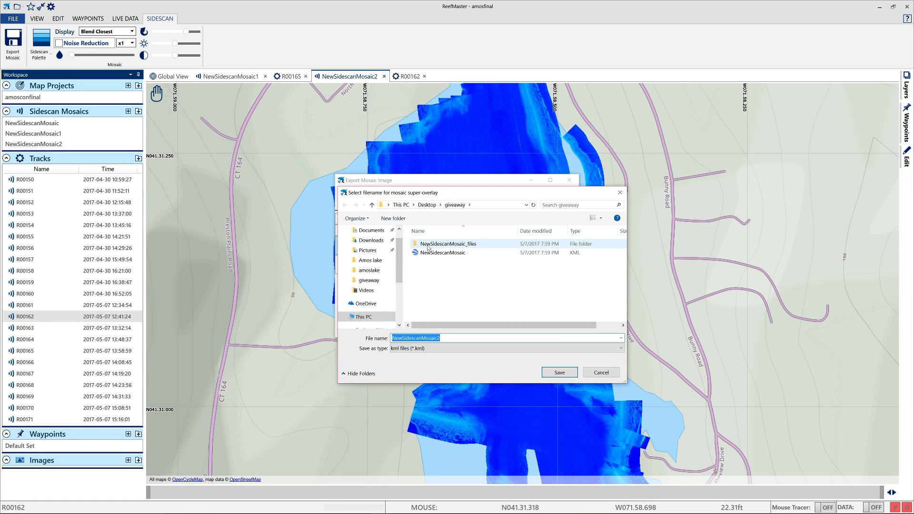
left_click(370, 260)
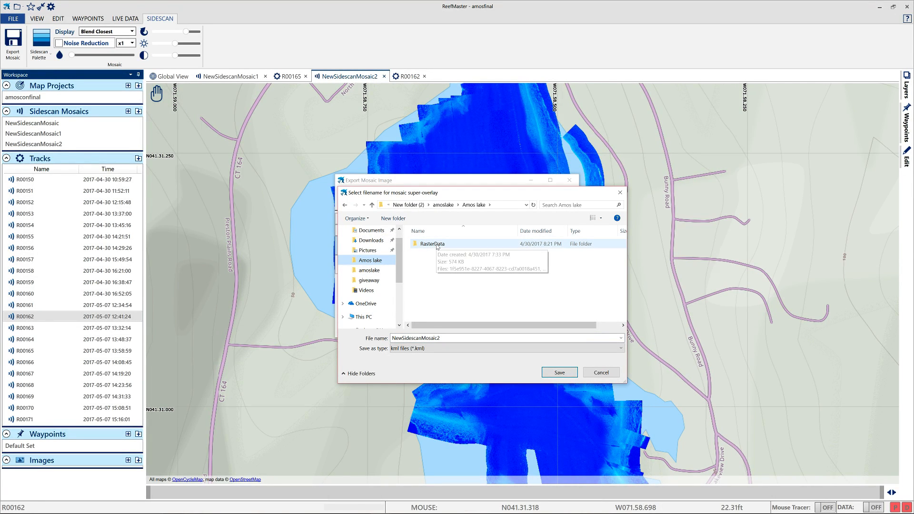
left_click(443, 206)
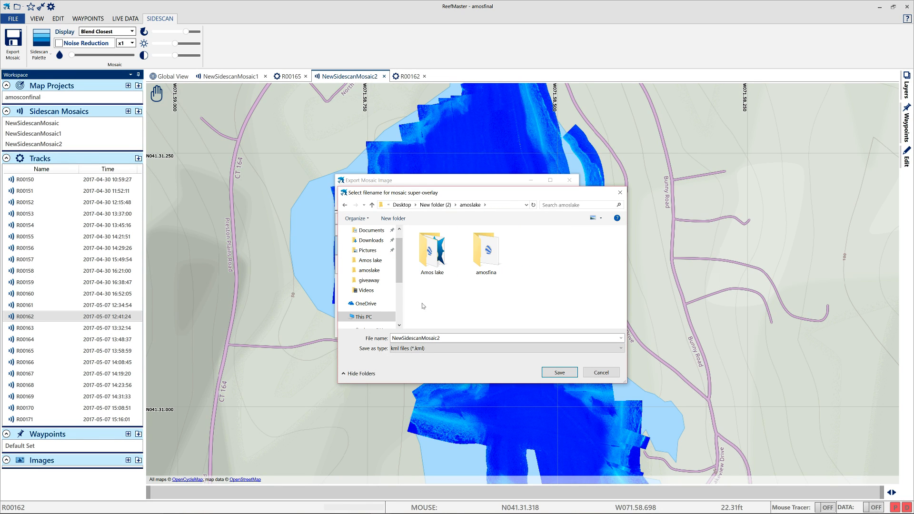
left_click(548, 374)
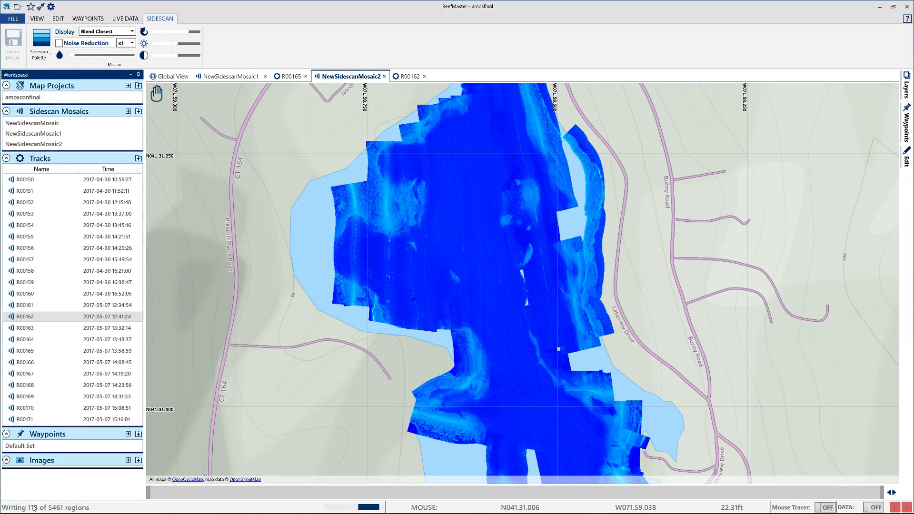
mouse_move(280, 513)
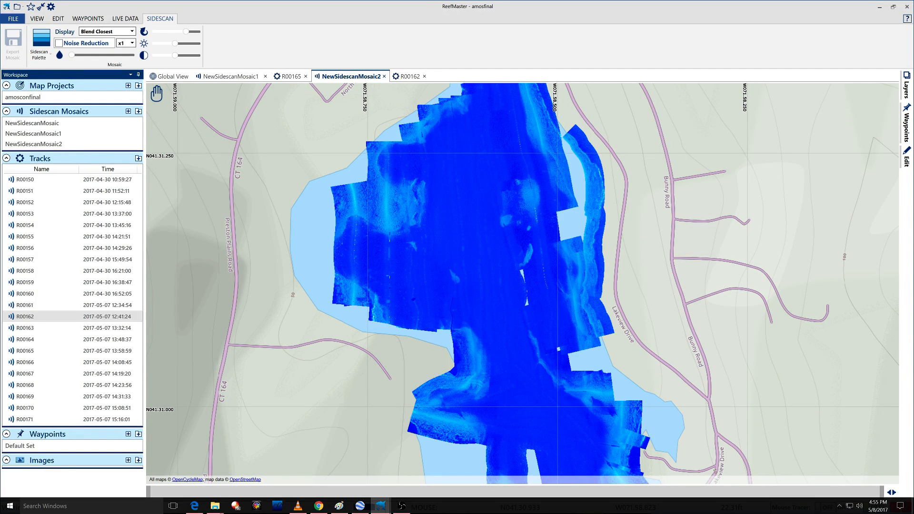
Step: Switch to Google Earth and inspect the existing NewSidescanMosaic overlay across Amos Lake's northern basin and eastern shore
left_click(359, 508)
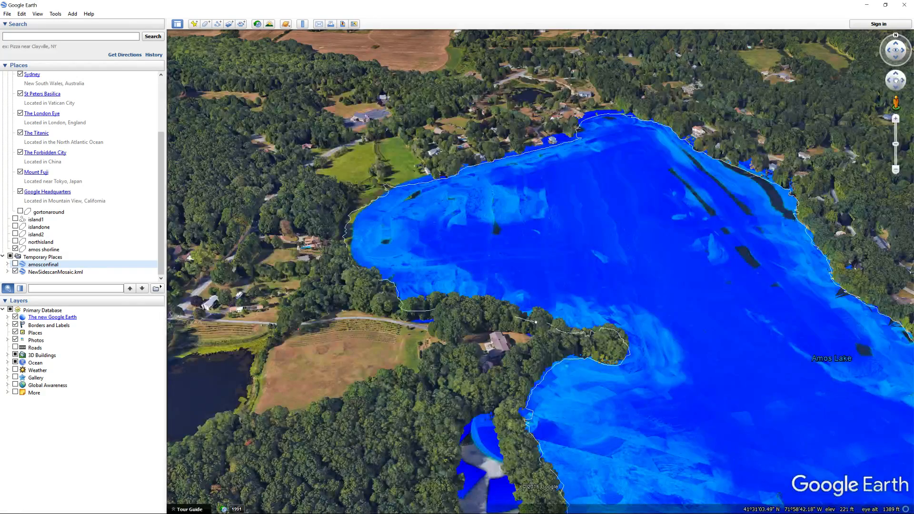
left_click_drag(485, 306, 389, 232)
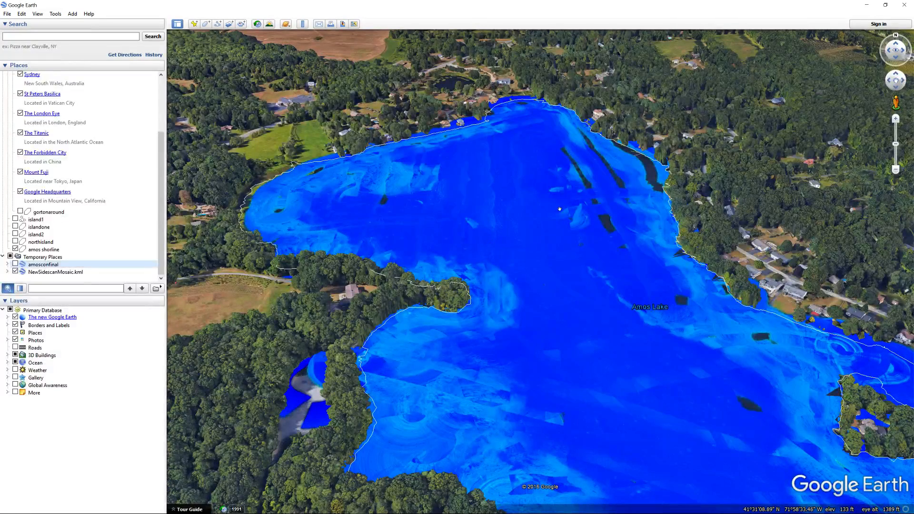
left_click_drag(559, 209, 505, 225)
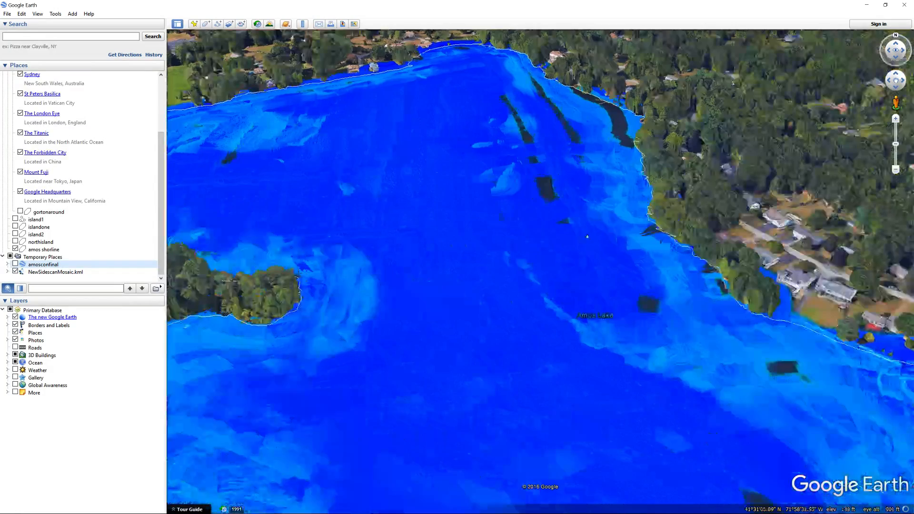
left_click_drag(565, 224, 585, 314)
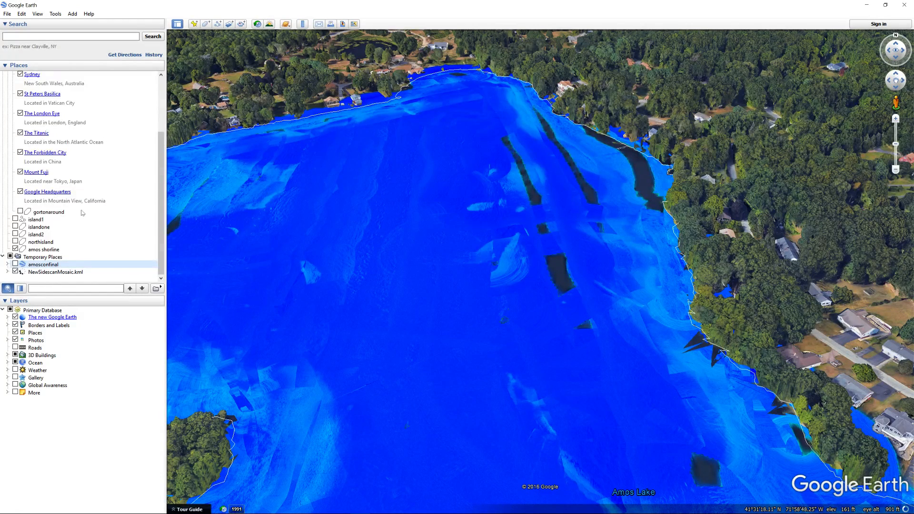
Step: Show the amosconfinal contour map, compare it with NewSidescanMosaic.kml overlaid, and leave the sidescan mosaic hidden
left_click(15, 271)
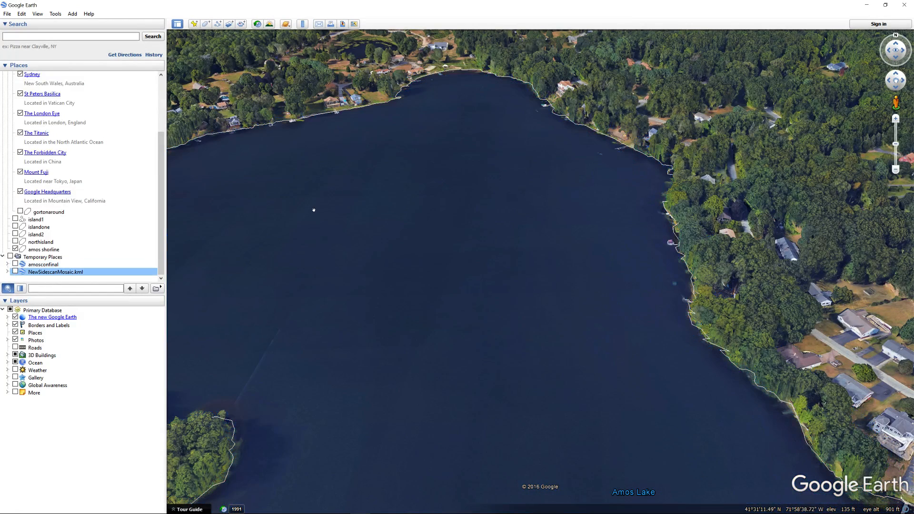
left_click(336, 197)
key("Left")
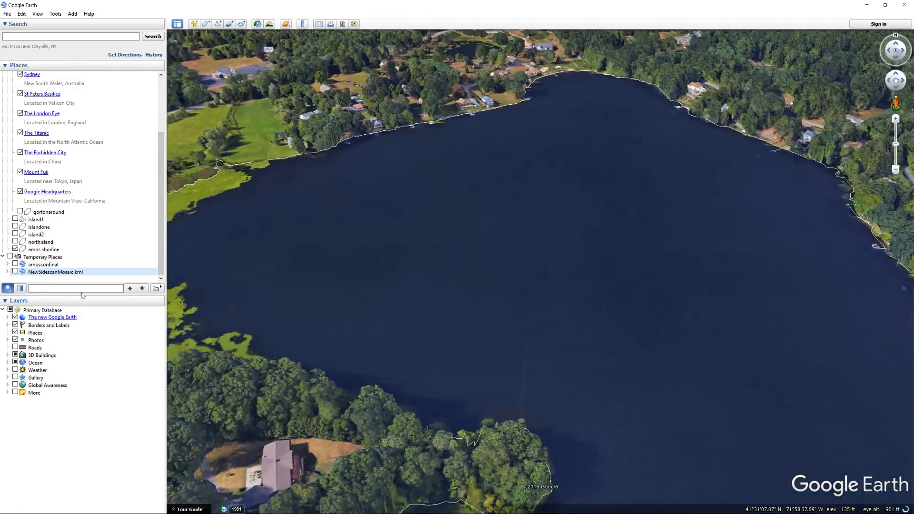
left_click(15, 265)
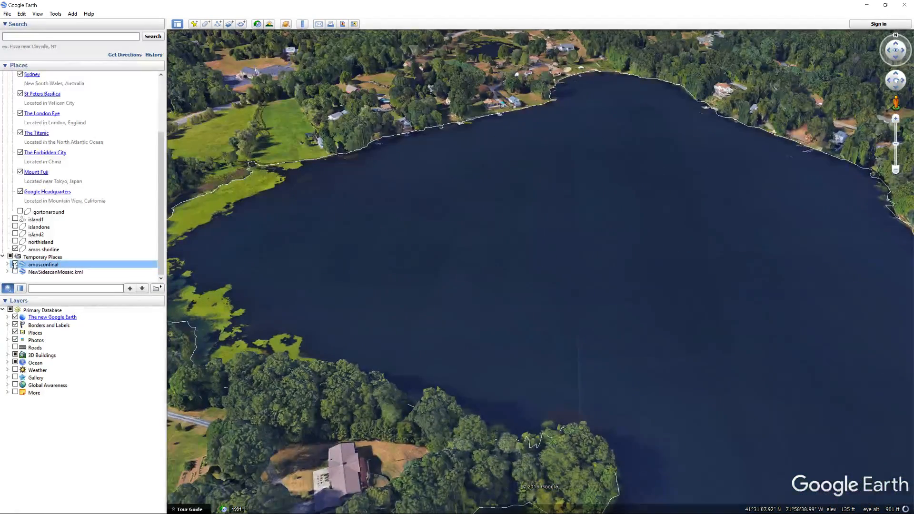
left_click(15, 271)
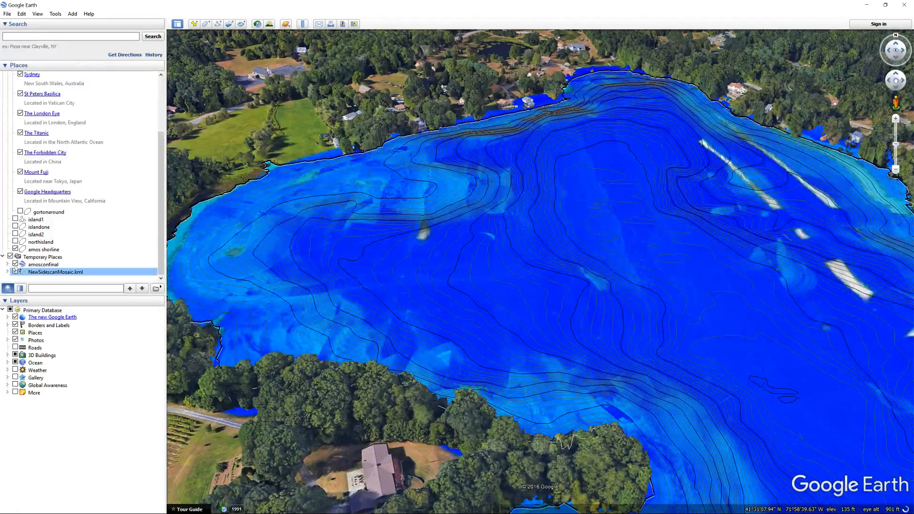
left_click(15, 271)
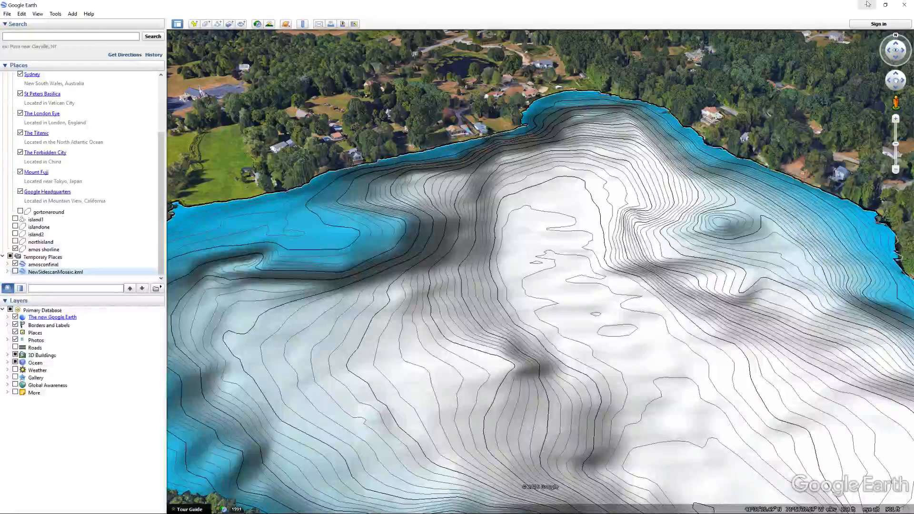
Step: Return to ReefMaster and look over NewSidescanMosaic2 while the super-overlay export runs
left_click(868, 4)
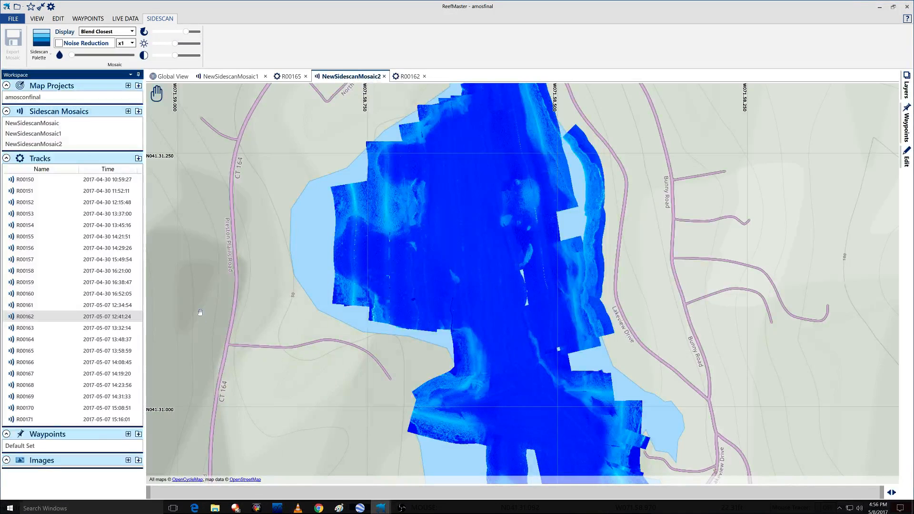
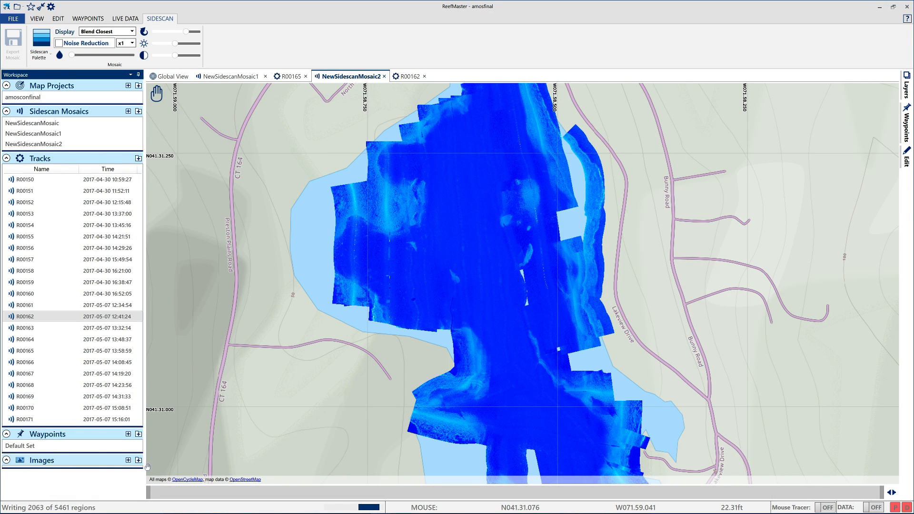
left_click_drag(310, 376, 263, 217)
mouse_move(359, 383)
left_mouse_down()
mouse_move(311, 259)
mouse_move(350, 381)
left_mouse_up()
left_click_drag(298, 253, 354, 391)
left_click_drag(277, 169, 225, 175)
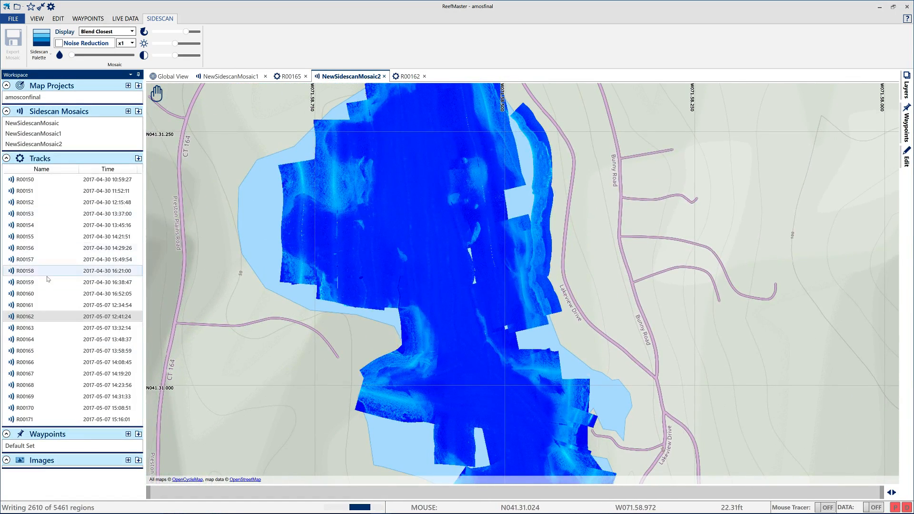
left_click_drag(606, 280, 580, 230)
scroll(572, 191, "down", 1)
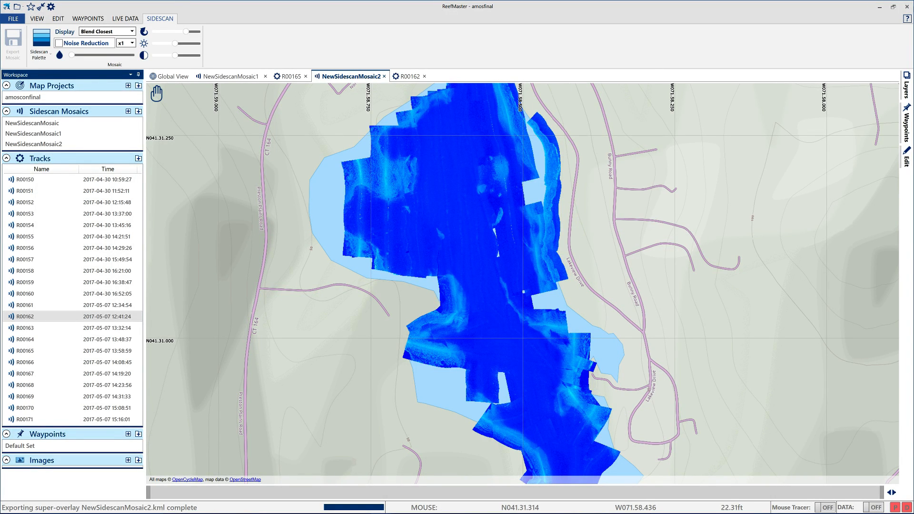
Step: Switch to Google Earth and open the NewSidescanMosaic2 super-overlay from the amoslake folder
left_click(880, 6)
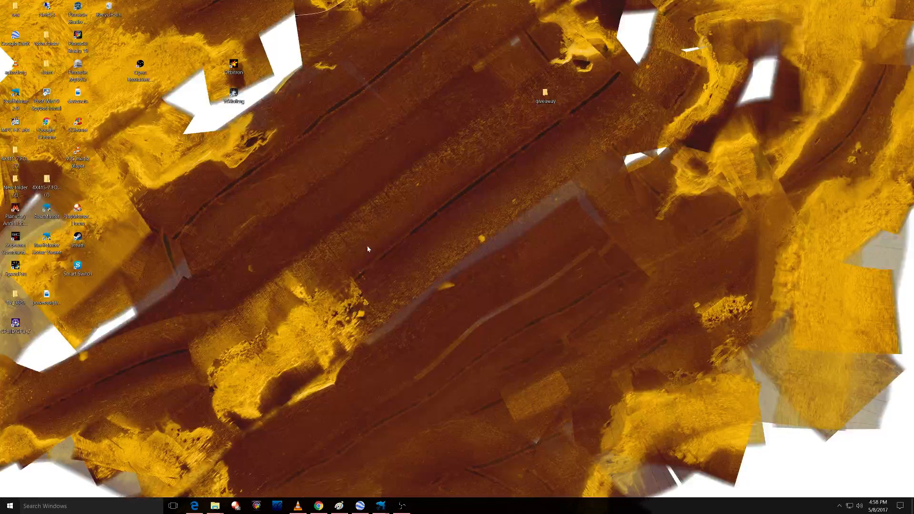
left_click(361, 506)
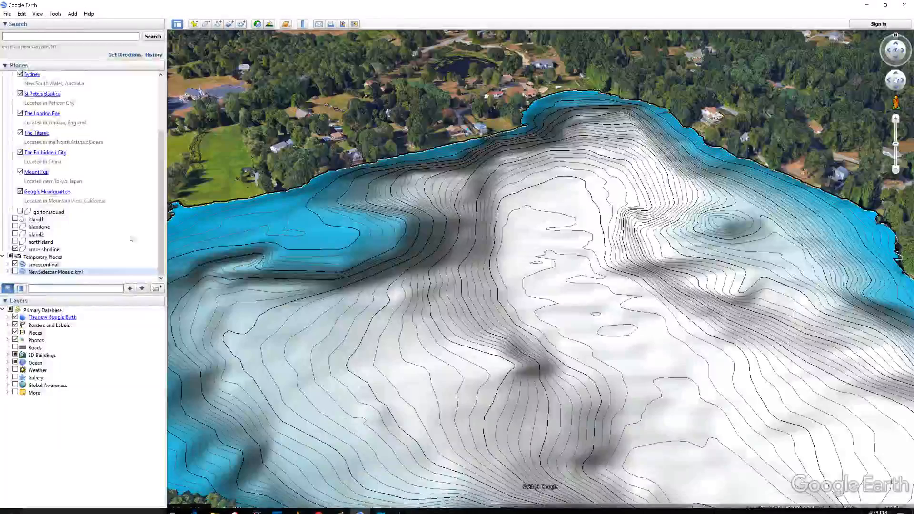
left_click(8, 14)
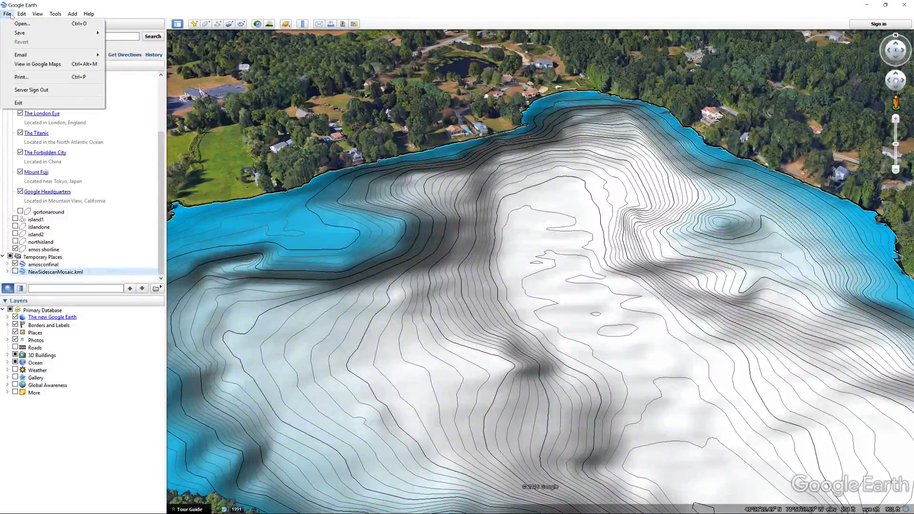
left_click(16, 24)
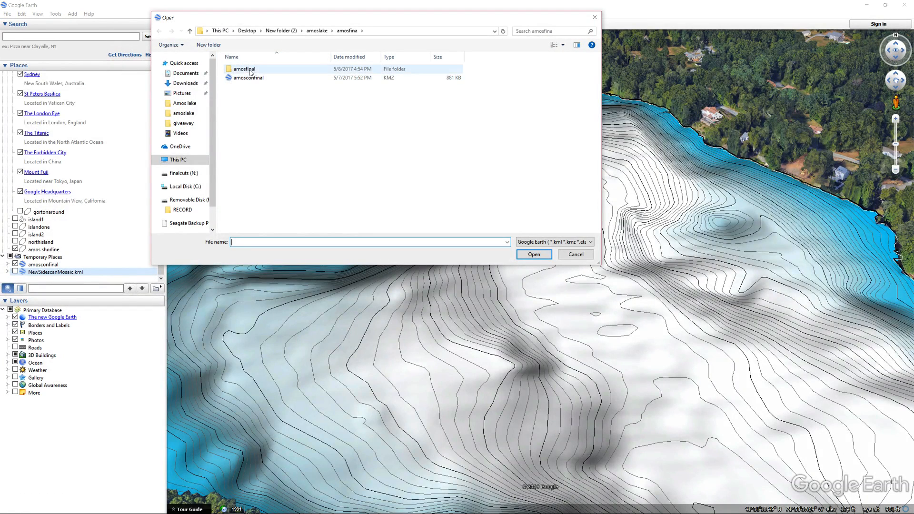
left_click(318, 31)
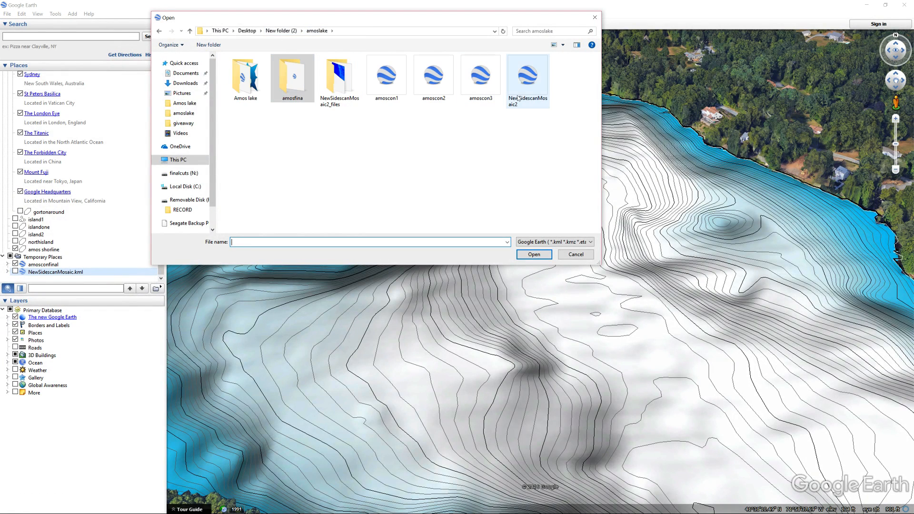
double_click(537, 92)
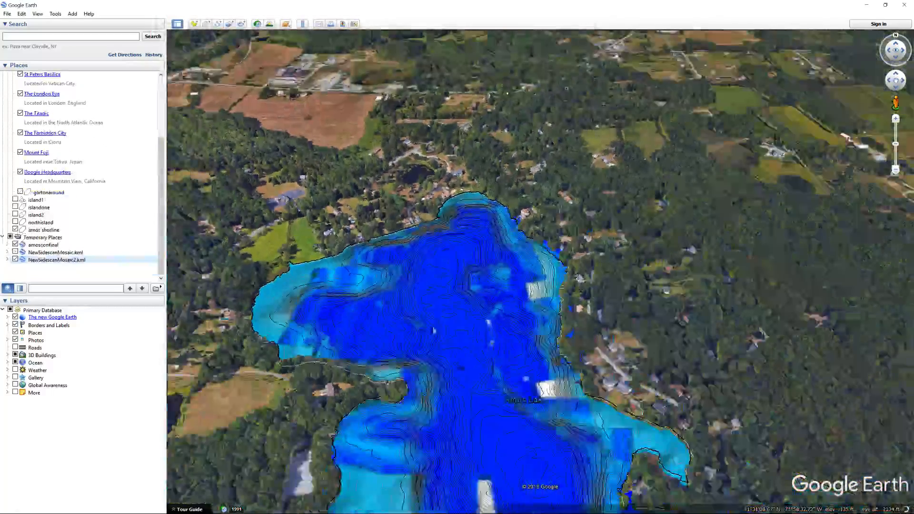
Step: Inspect the NewSidescanMosaic2 overlay with the amosconfinal contours, from the whole lake down to the northern basin
scroll(471, 295, "up", 5)
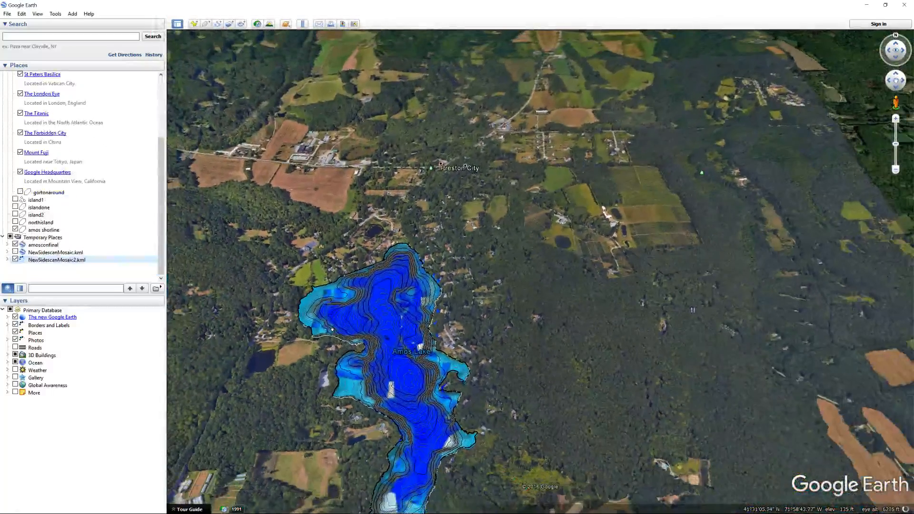
scroll(470, 295, "up", 5)
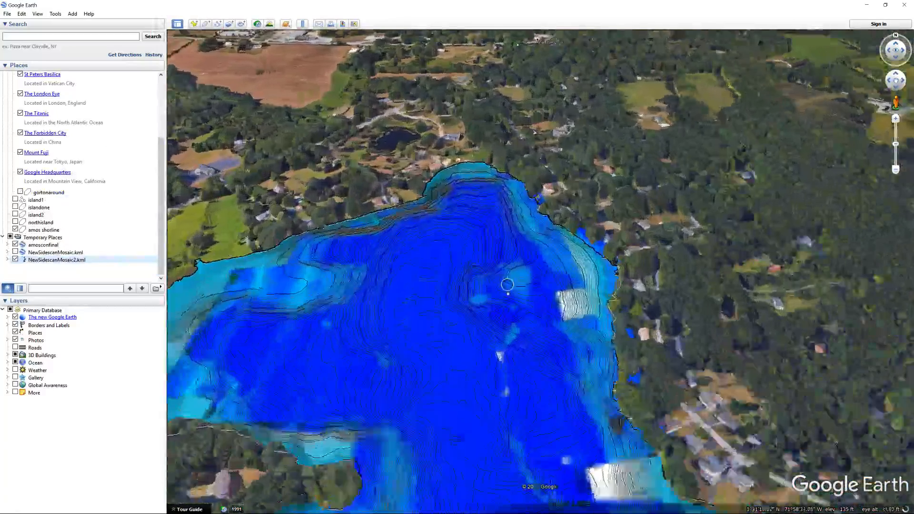
scroll(503, 294, "up", 4)
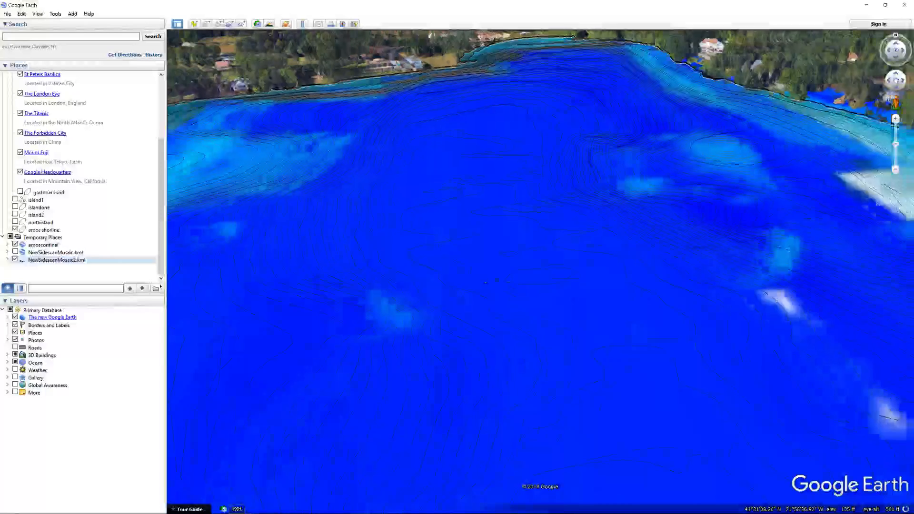
left_click_drag(486, 281, 544, 330)
left_click_drag(451, 282, 512, 286)
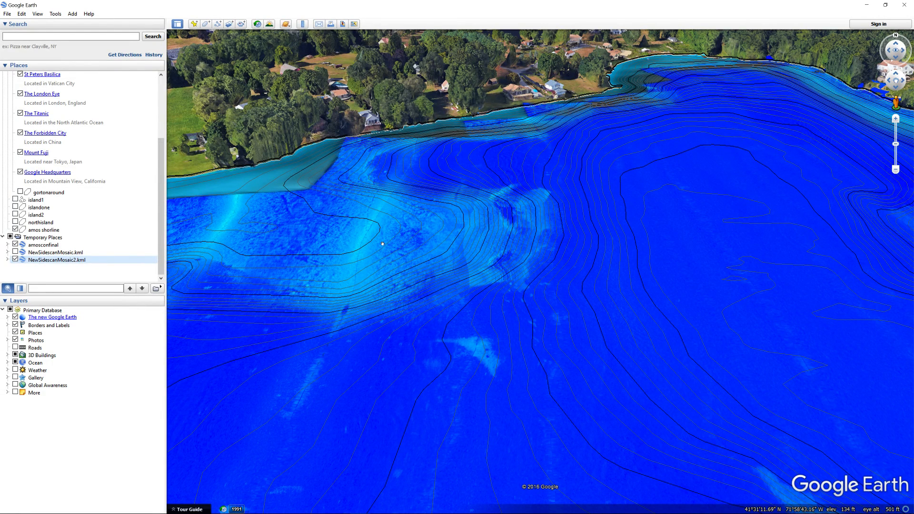
Step: Examine how the sidescan detail matches the contours on the northwestern flat and the round hump near the northeastern shore
left_click_drag(383, 243, 510, 272)
scroll(511, 256, "down", 2)
scroll(512, 240, "up", 2)
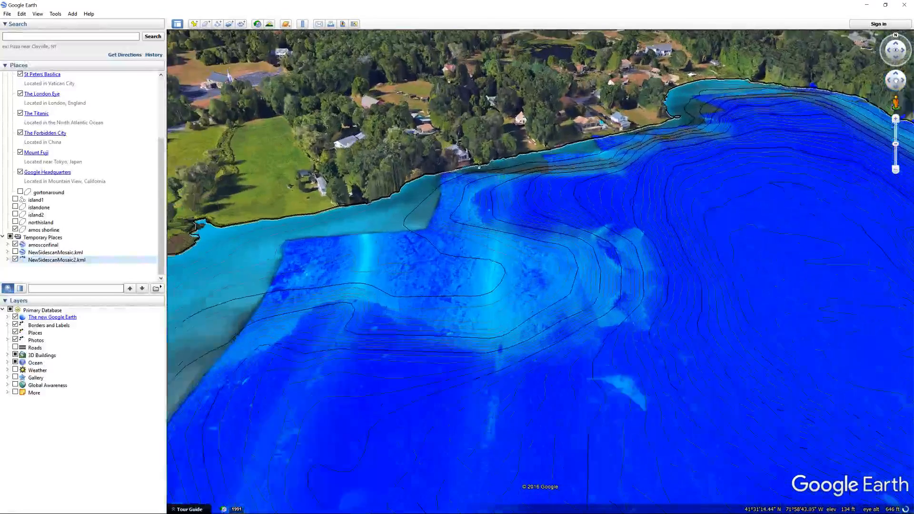
scroll(512, 240, "up", 1)
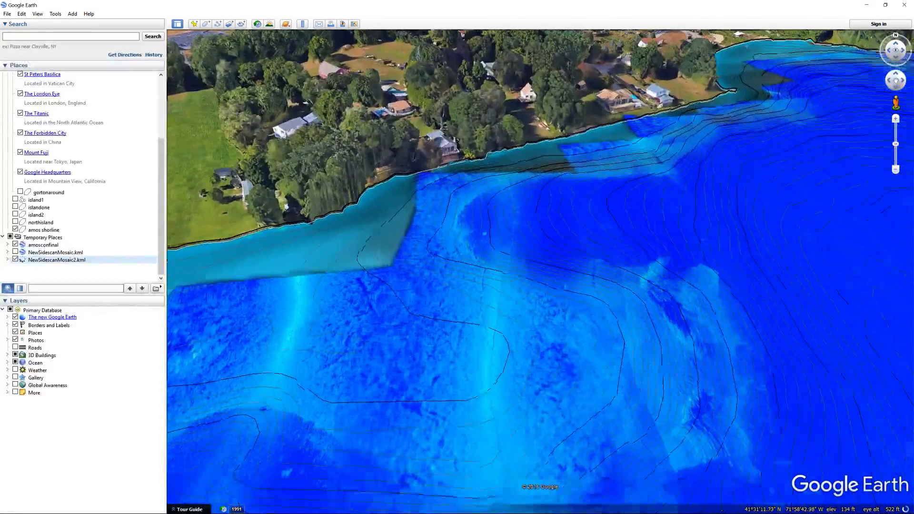
left_click_drag(736, 381, 566, 303)
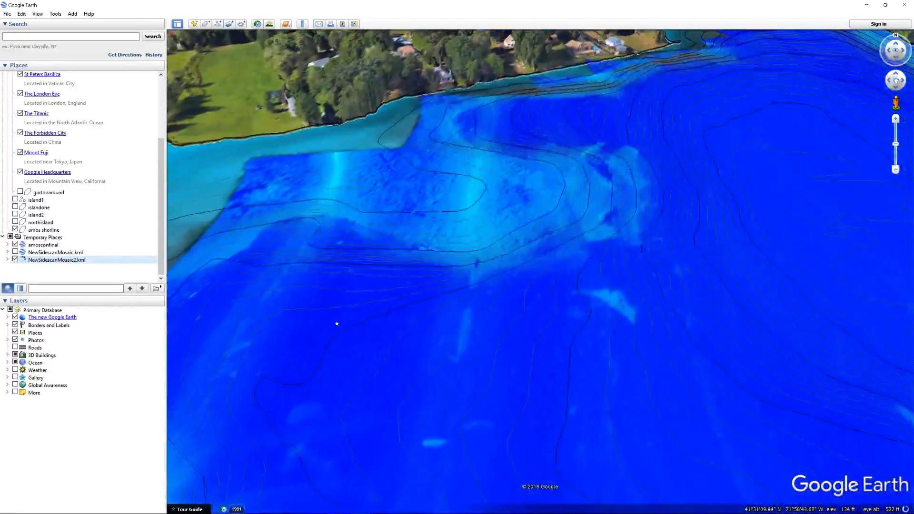
left_click_drag(336, 324, 479, 273)
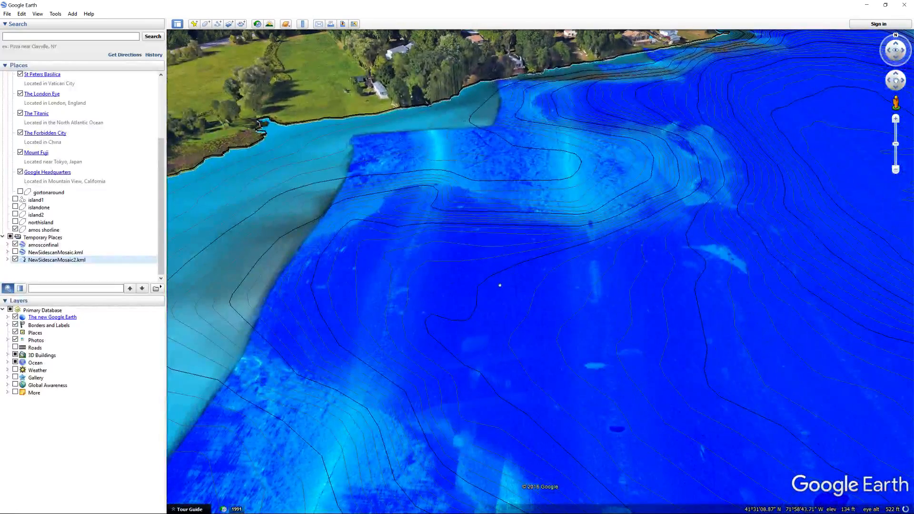
left_click_drag(611, 190, 519, 348)
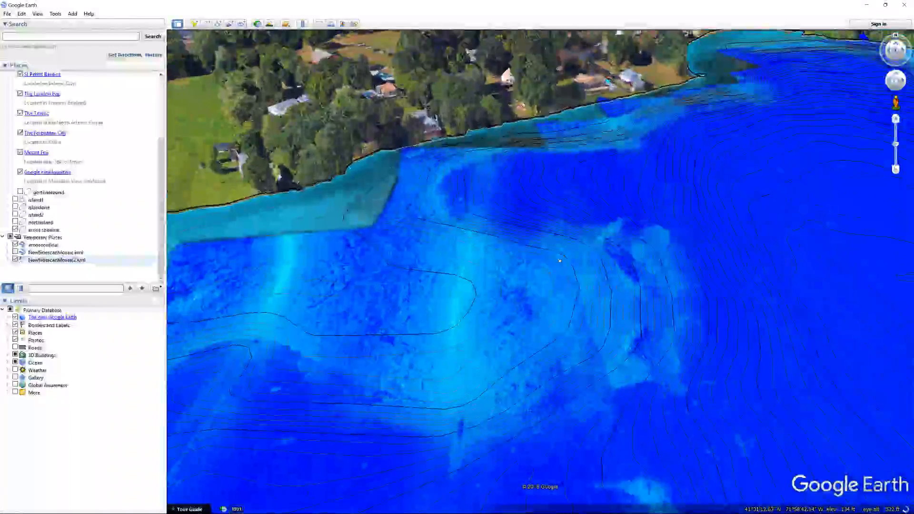
left_click_drag(781, 318, 516, 304)
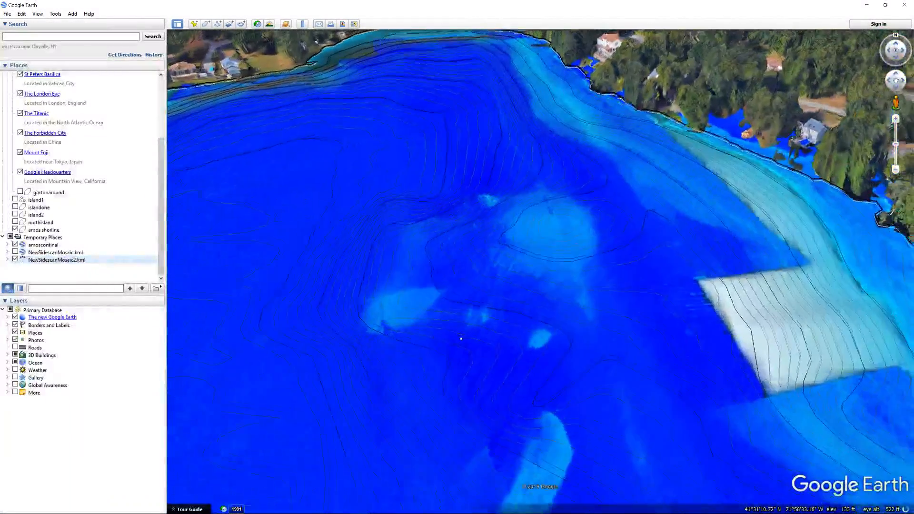
left_click_drag(509, 263, 511, 290)
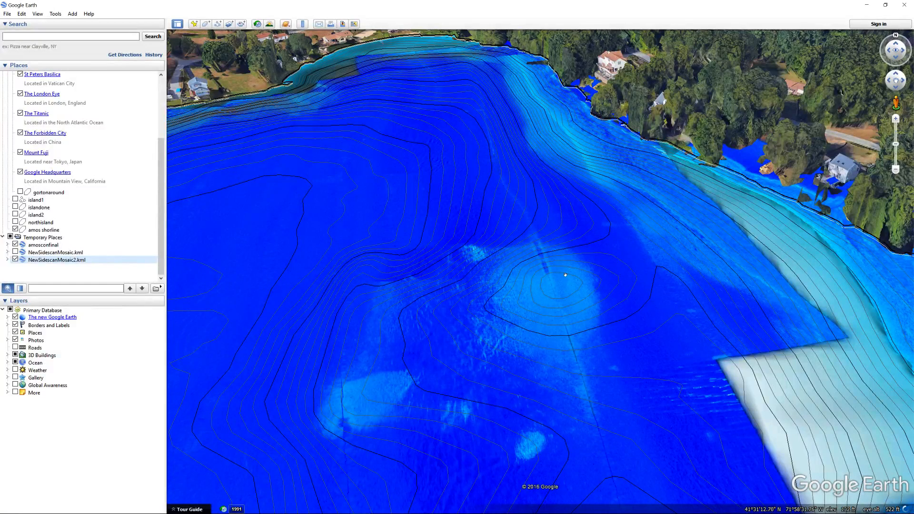
Step: Switch back to ReefMaster and open the amosconfinal map project
mouse_move(340, 513)
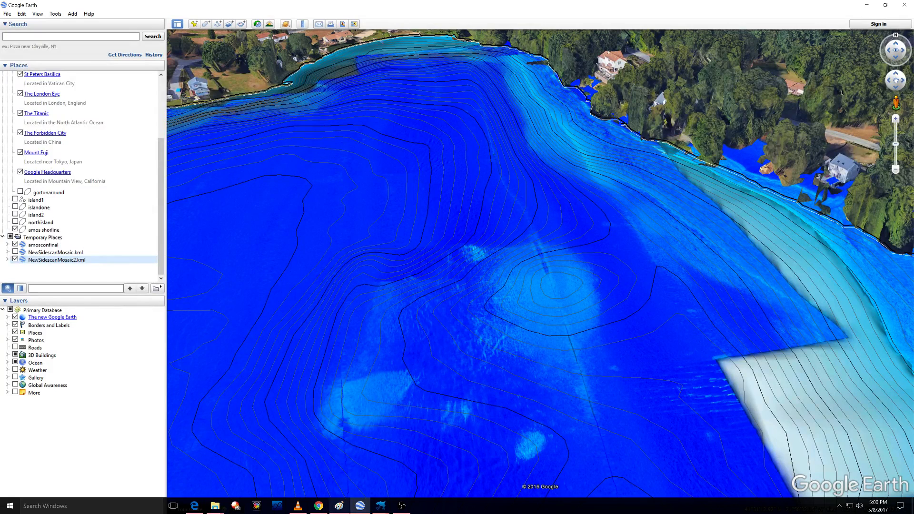
mouse_move(380, 509)
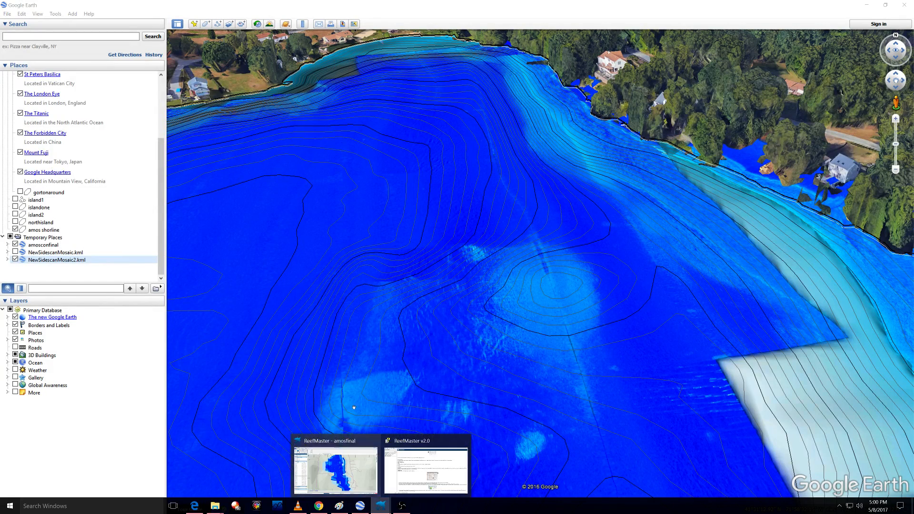
left_click(338, 464)
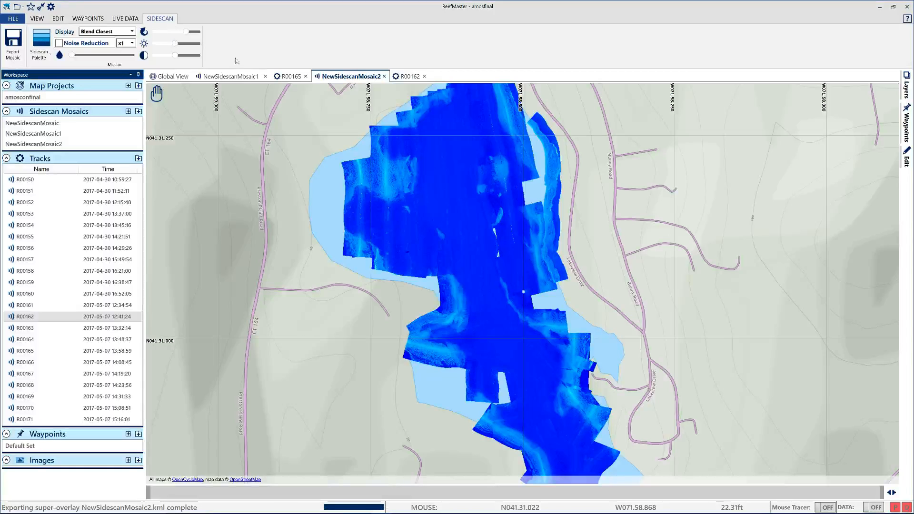
left_click(52, 98)
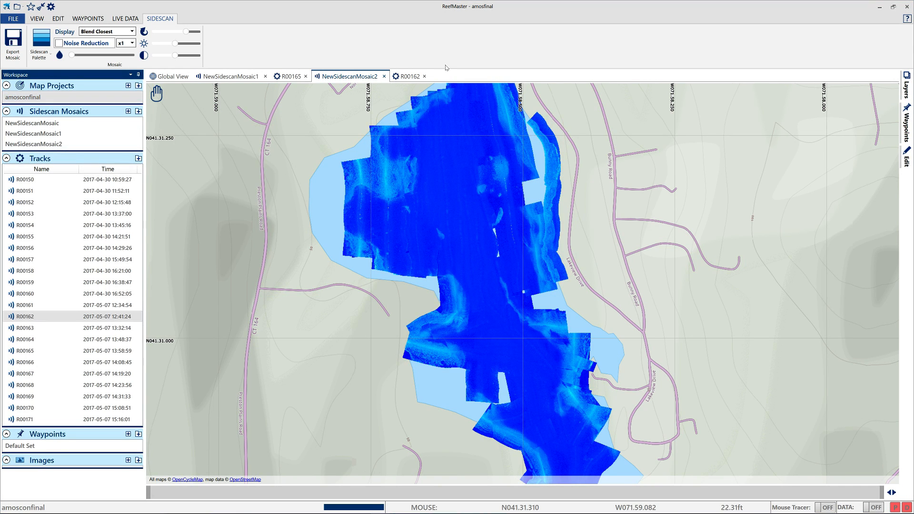
double_click(115, 101)
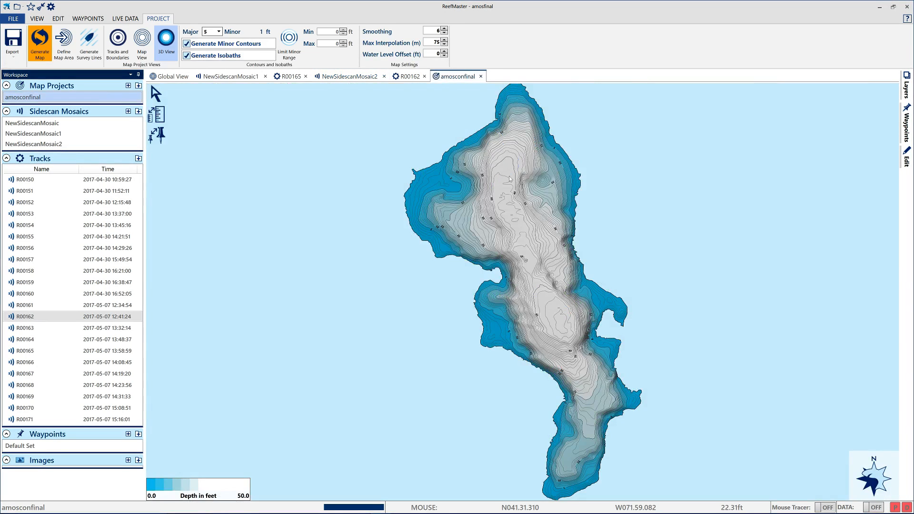
Step: Exaggerate the relief of the amosconfinal 3D map by raising its Z-scale to about 10
scroll(579, 155, "up", 5)
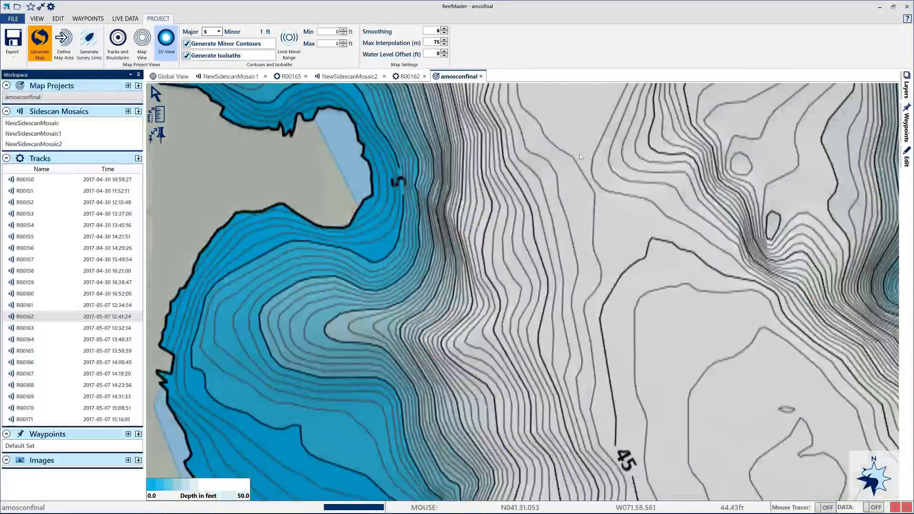
scroll(567, 167, "down", 5)
left_click_drag(550, 180, 483, 124)
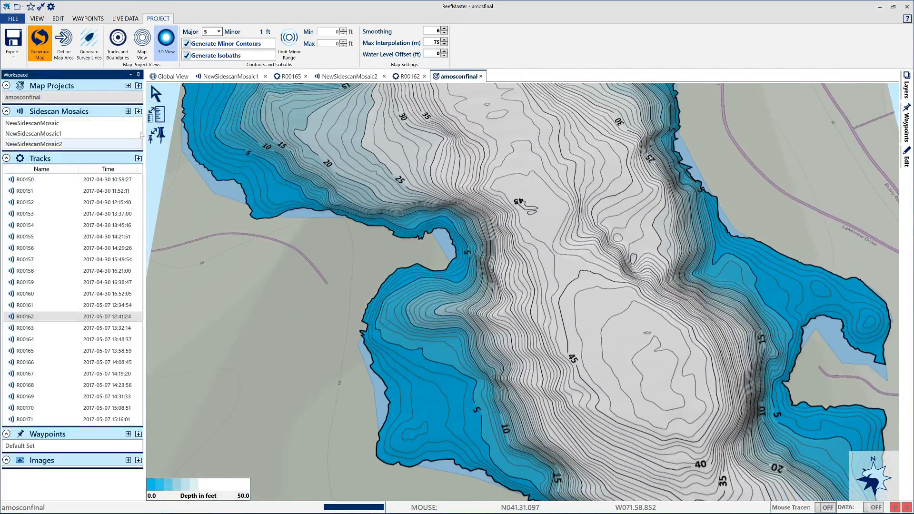
left_click(165, 112)
left_click_drag(186, 116, 243, 117)
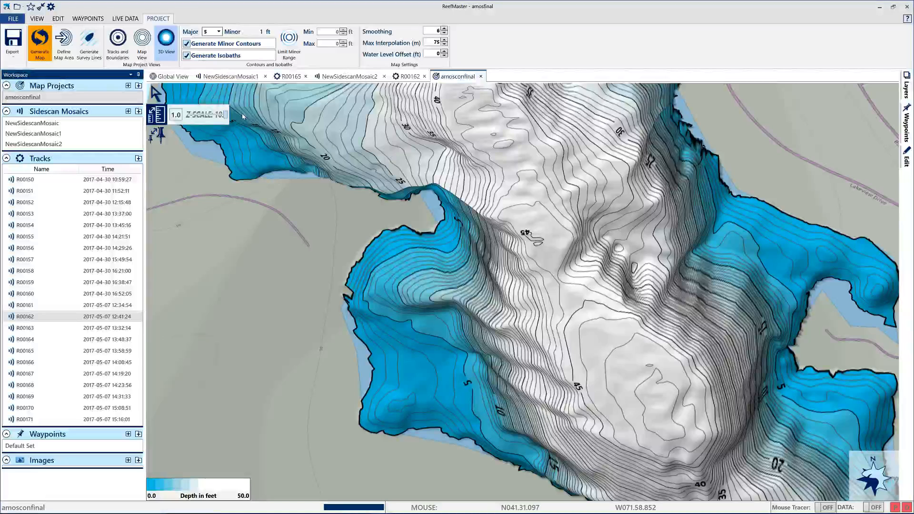
Step: Activate the pan tool and bring the northern basin of the amosconfinal 3D map into view
left_click(154, 95)
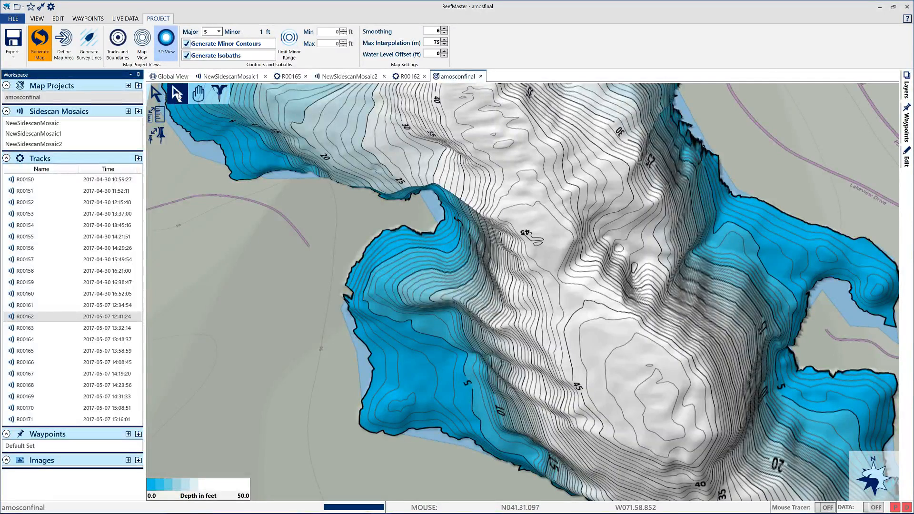
left_click(198, 93)
left_click_drag(514, 98, 439, 329)
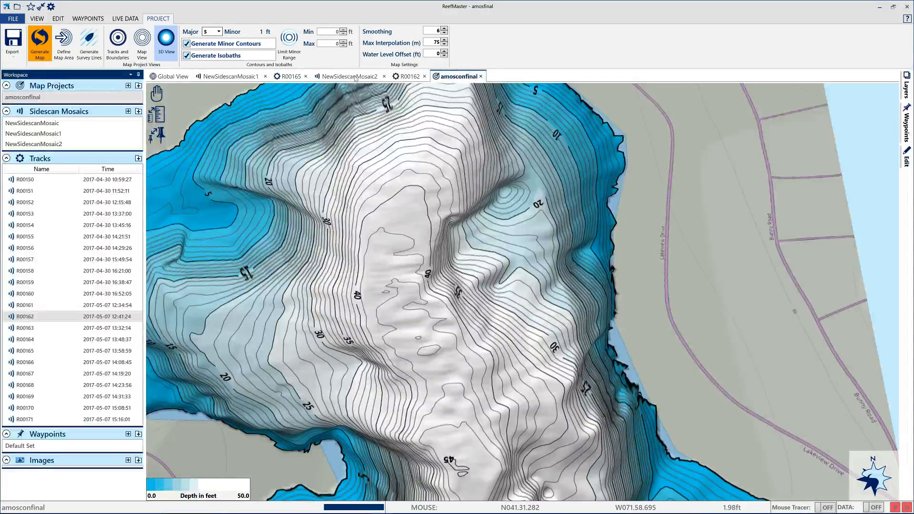
Step: Switch to Google Earth and examine the sidescan texture and contours around the round hump near the northeastern shore
mouse_move(395, 513)
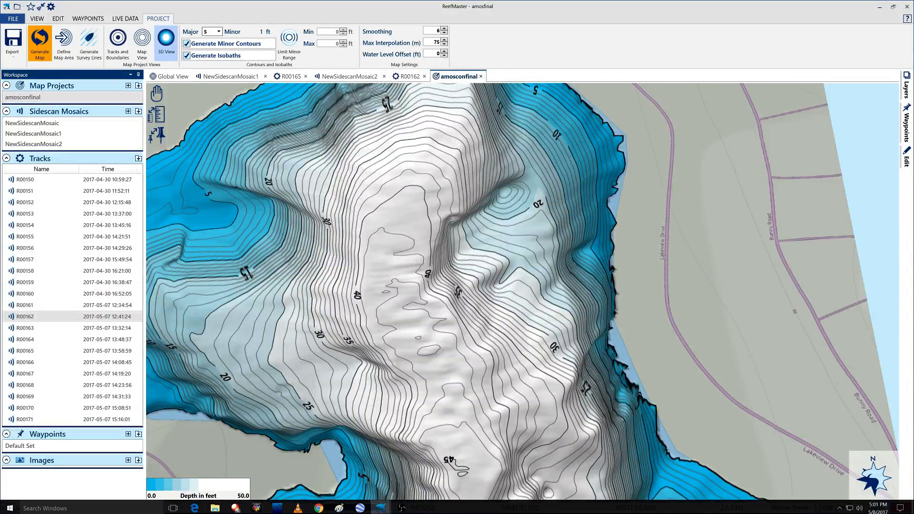
left_click(360, 506)
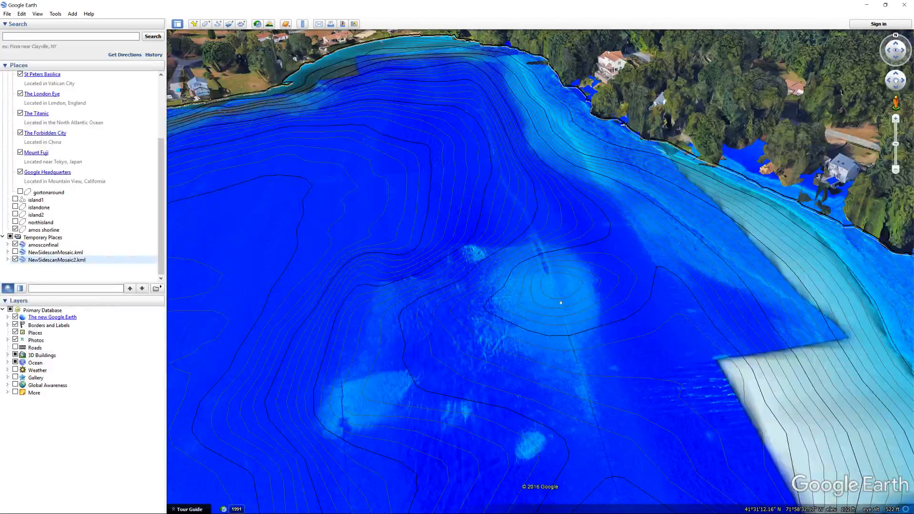
scroll(467, 248, "up", 2)
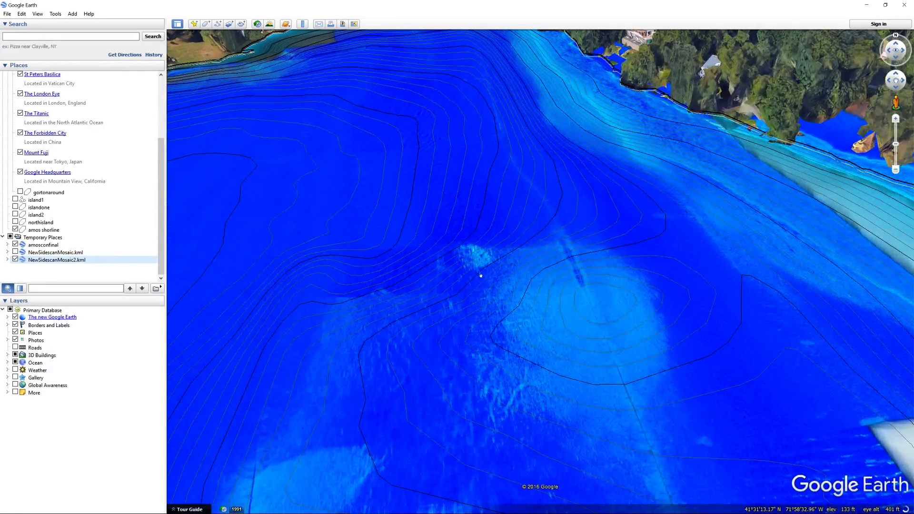
left_click_drag(546, 343, 547, 245)
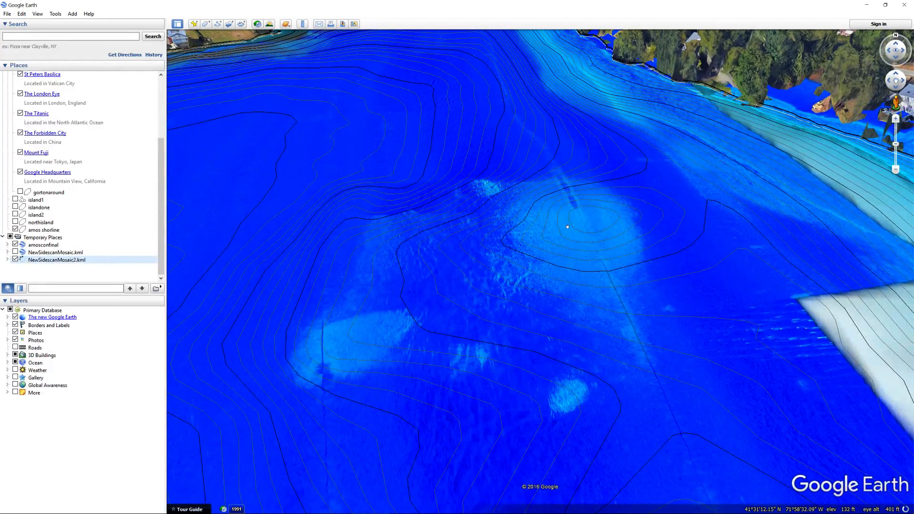
left_click_drag(578, 237, 547, 264)
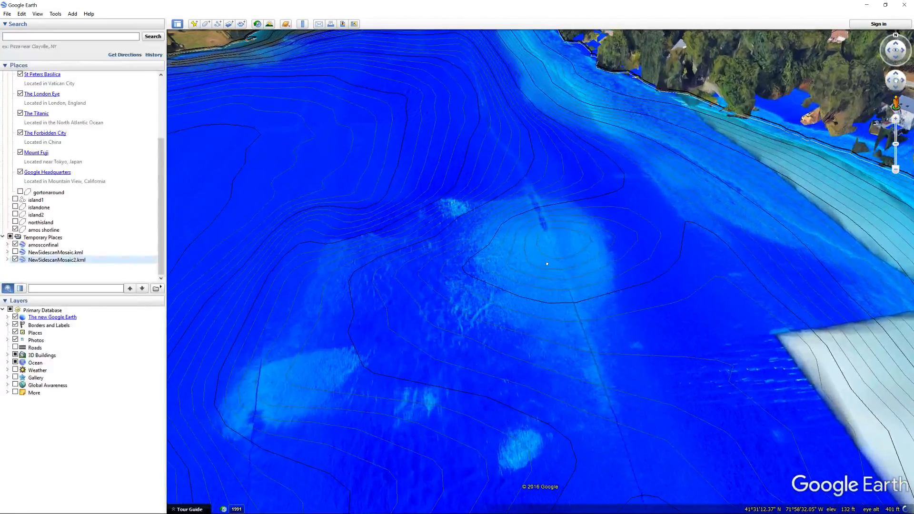
scroll(491, 247, "down", 3)
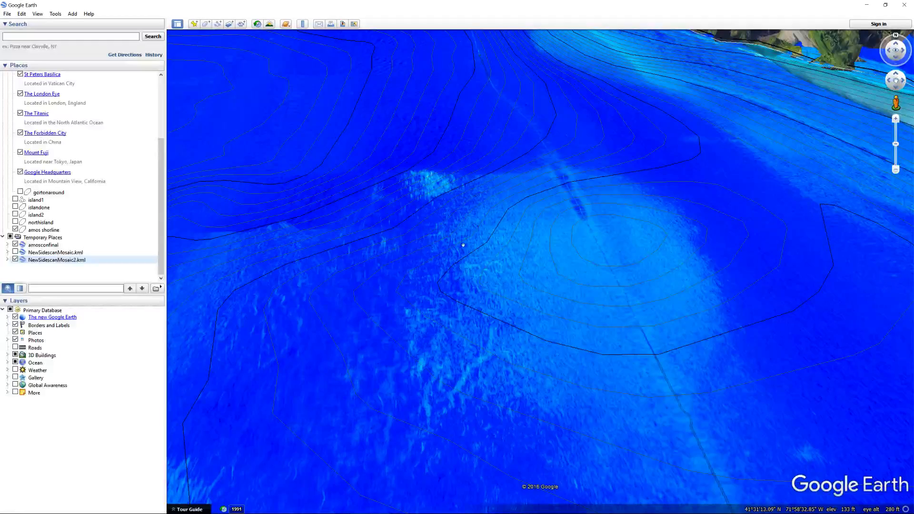
Step: Examine the sidescan bottom detail on the northwestern flat, its outer edge and the slope just south of it
left_click_drag(572, 248, 576, 258)
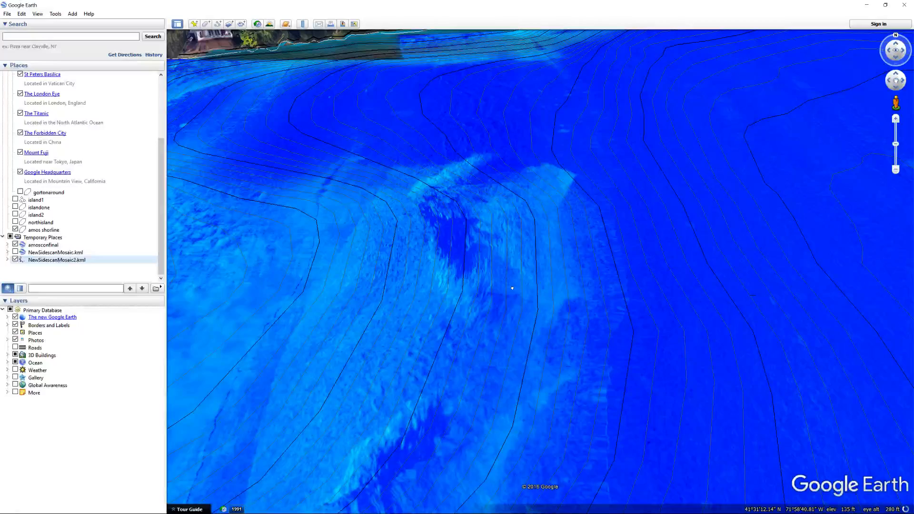
left_click_drag(503, 287, 714, 238)
left_click_drag(214, 255, 443, 391)
left_click_drag(398, 273, 444, 372)
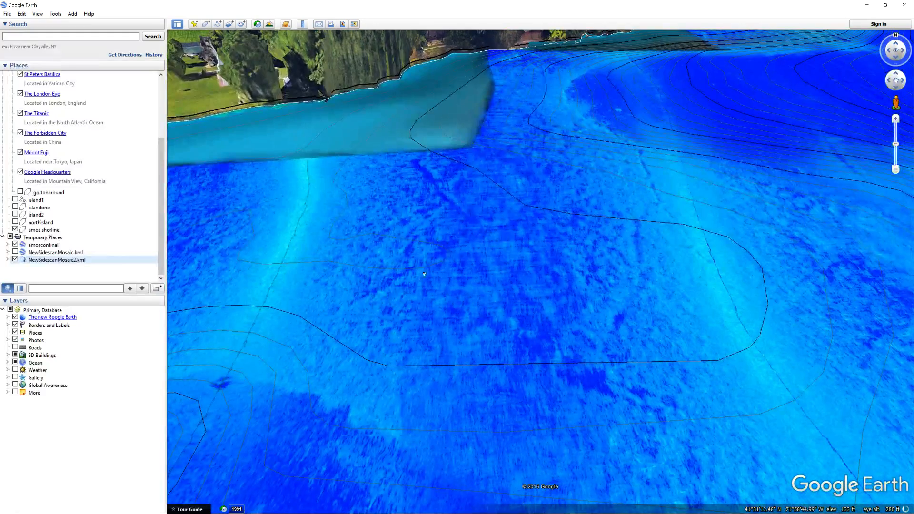
scroll(565, 312, "up", 3)
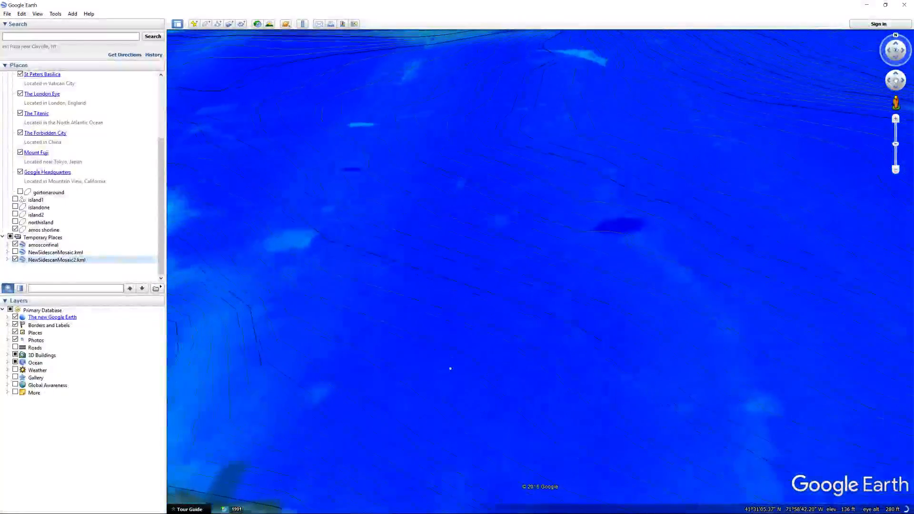
left_click_drag(498, 147, 489, 362)
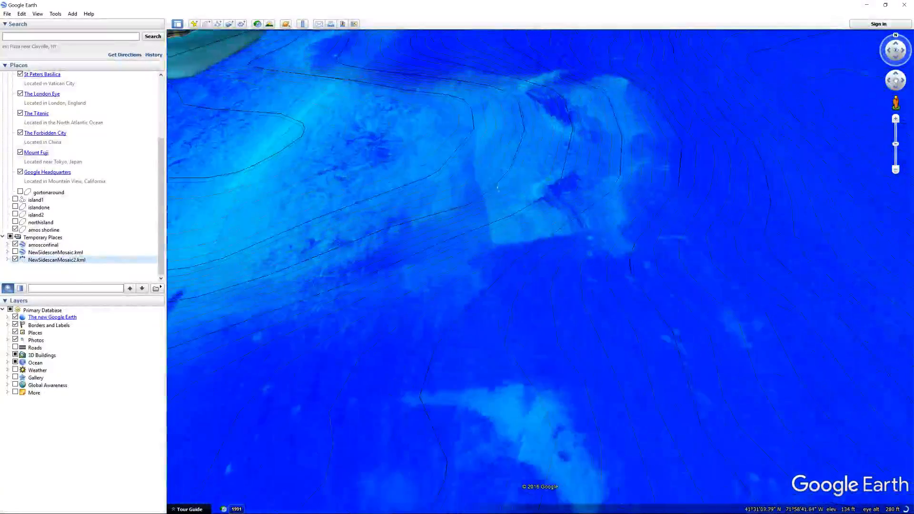
scroll(528, 355, "up", 1)
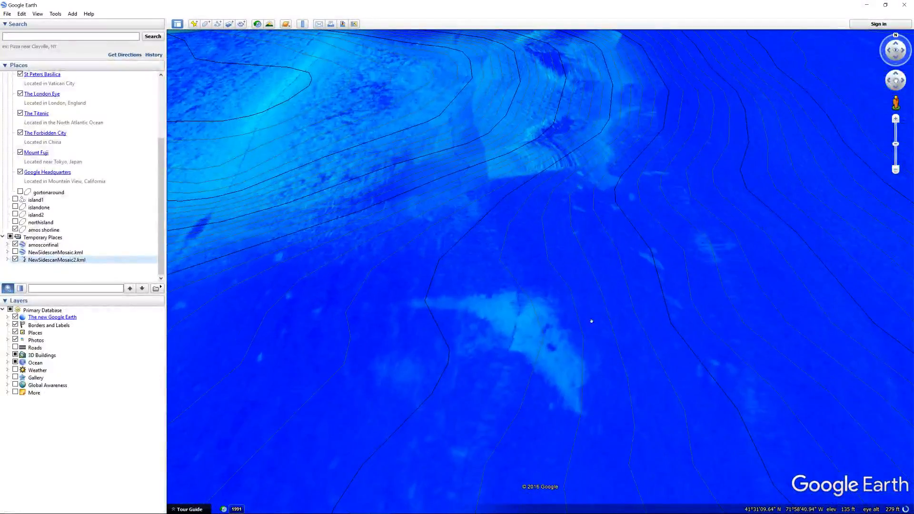
scroll(595, 320, "up", 1)
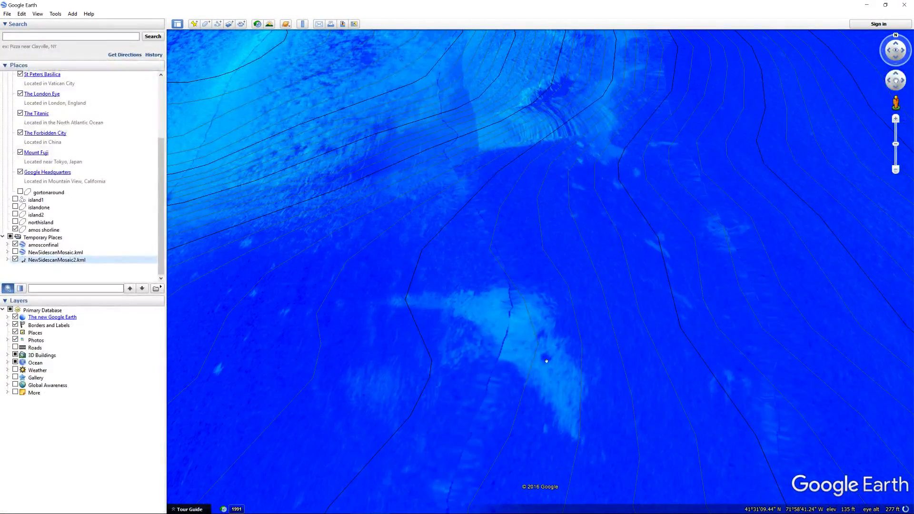
Step: Follow the overlay across the deep basin back to the northeastern hump and compare its sidescan detail with the contours
left_click_drag(655, 327, 483, 275)
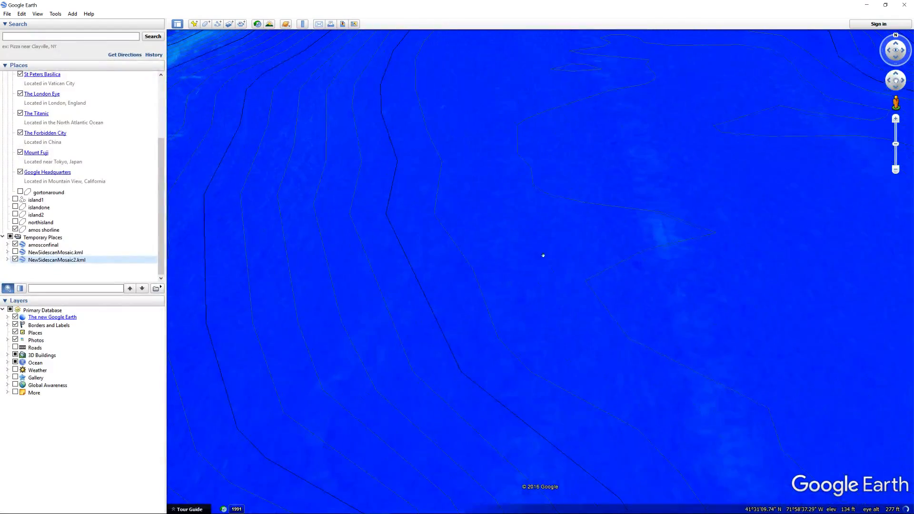
left_click_drag(622, 145, 476, 162)
left_click_drag(689, 122, 505, 212)
left_click_drag(667, 100, 597, 132)
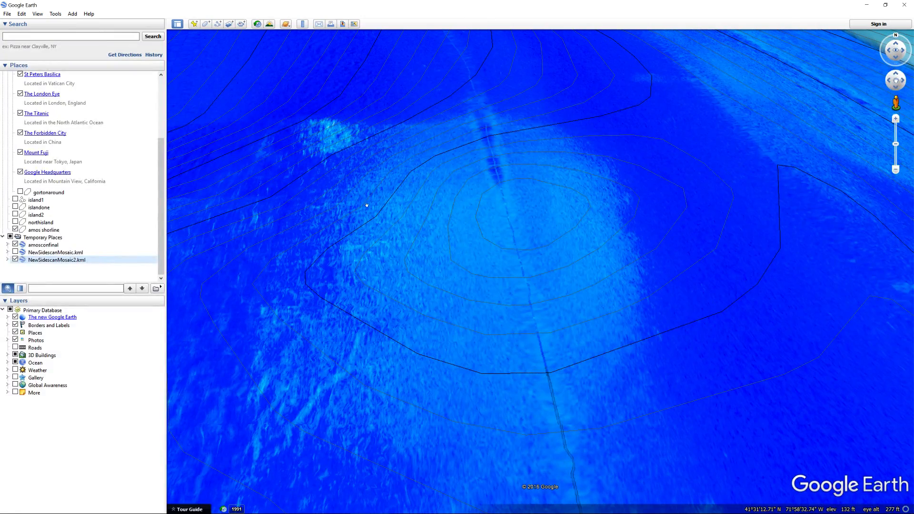
scroll(371, 199, "down", 4)
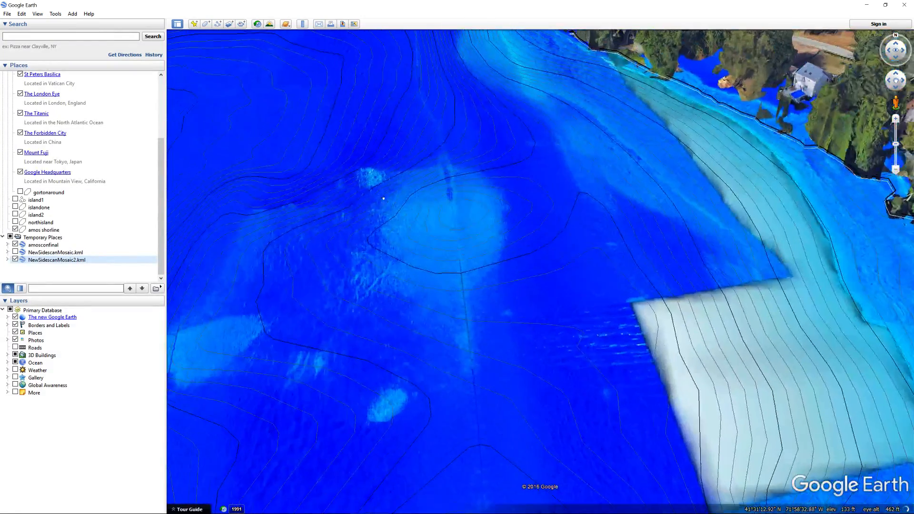
left_click_drag(383, 199, 463, 208)
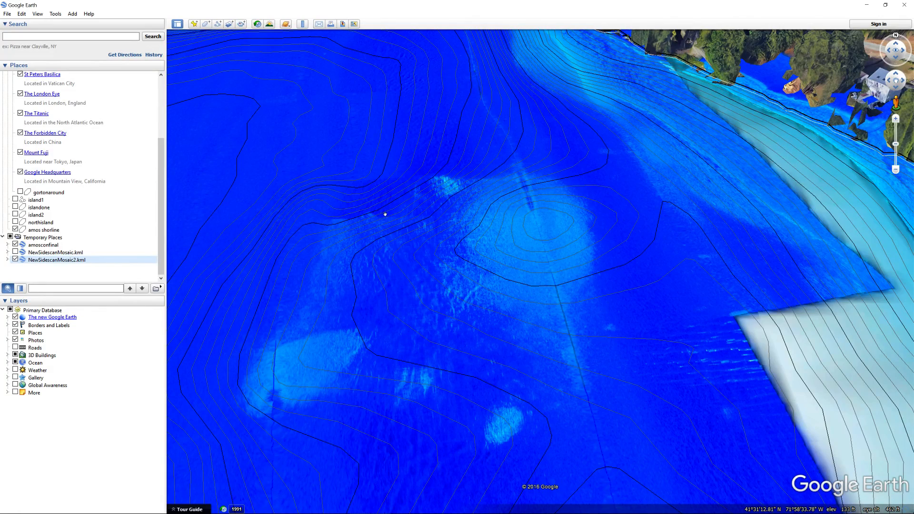
Step: Examine the drop-off and bright bottom patches around the hump, continuing southward along the eastern shore
left_click_drag(385, 212, 407, 220)
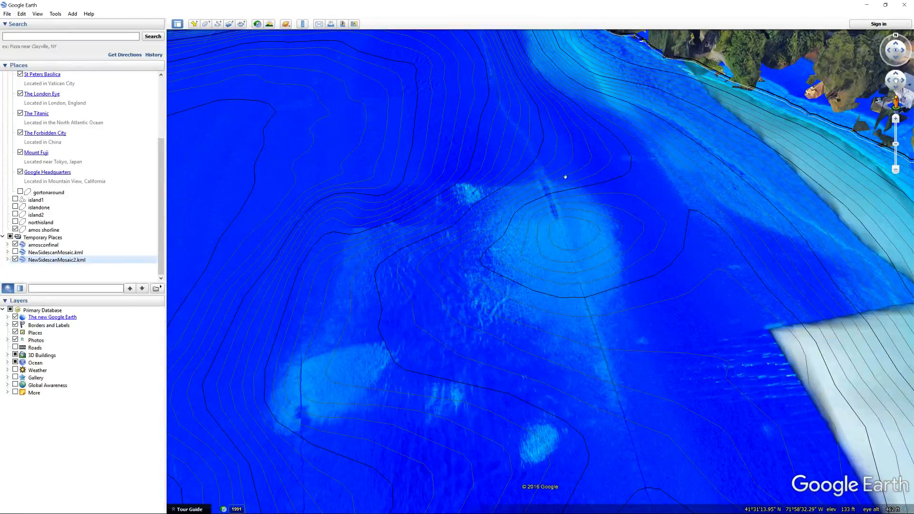
left_click_drag(581, 182, 641, 212)
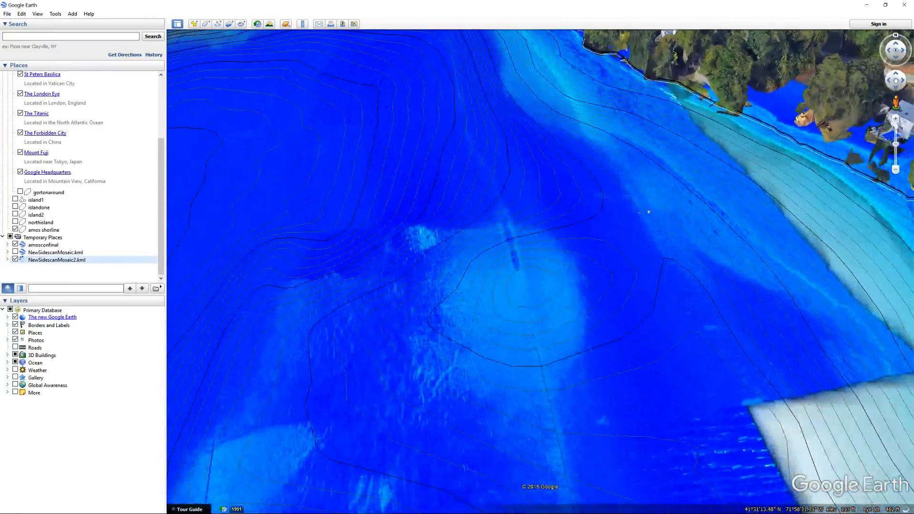
left_click_drag(615, 317, 484, 122)
left_click_drag(563, 240, 620, 291)
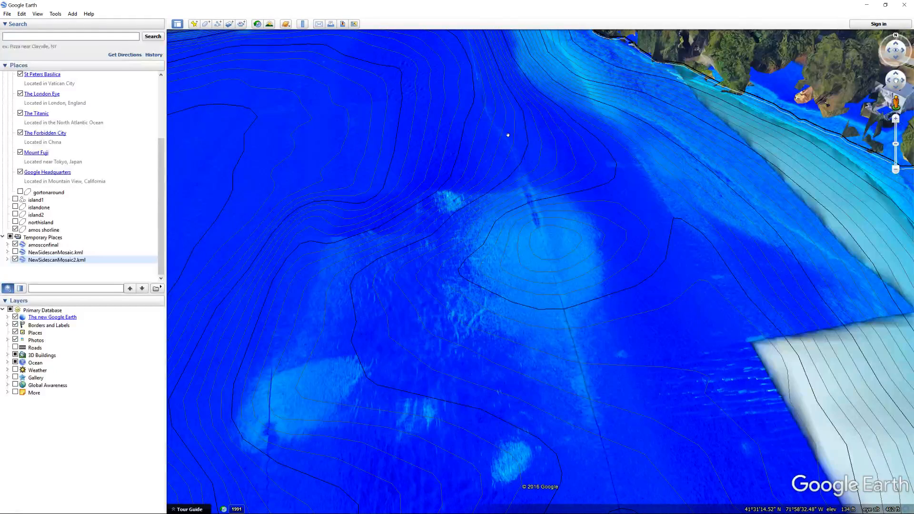
left_click_drag(376, 225, 404, 180)
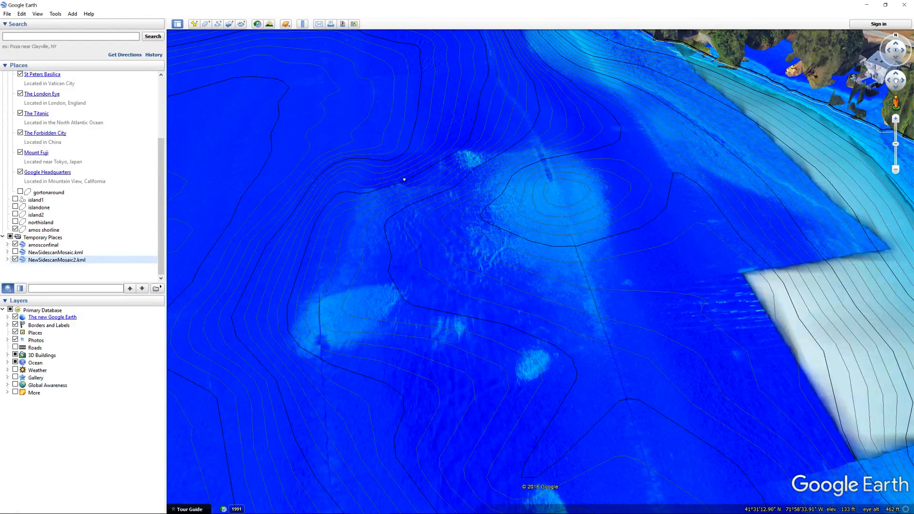
left_click_drag(405, 180, 430, 233)
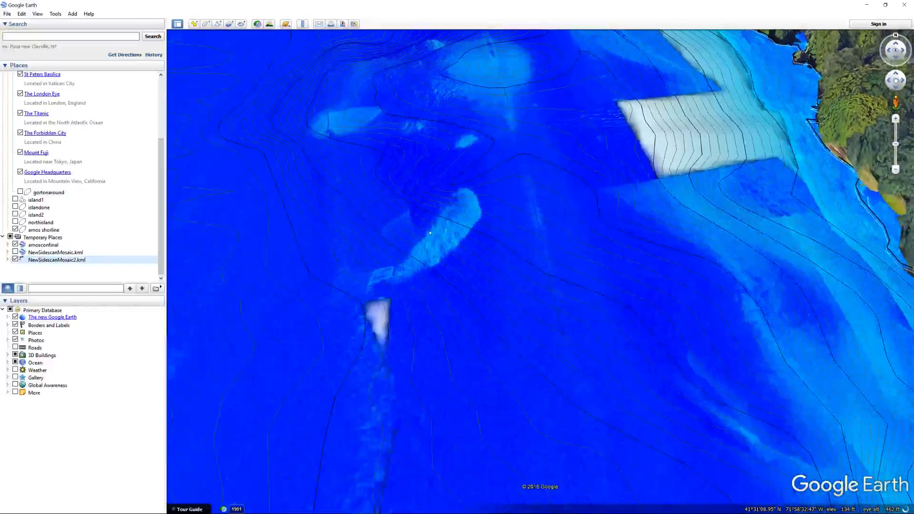
left_click_drag(442, 380, 401, 254)
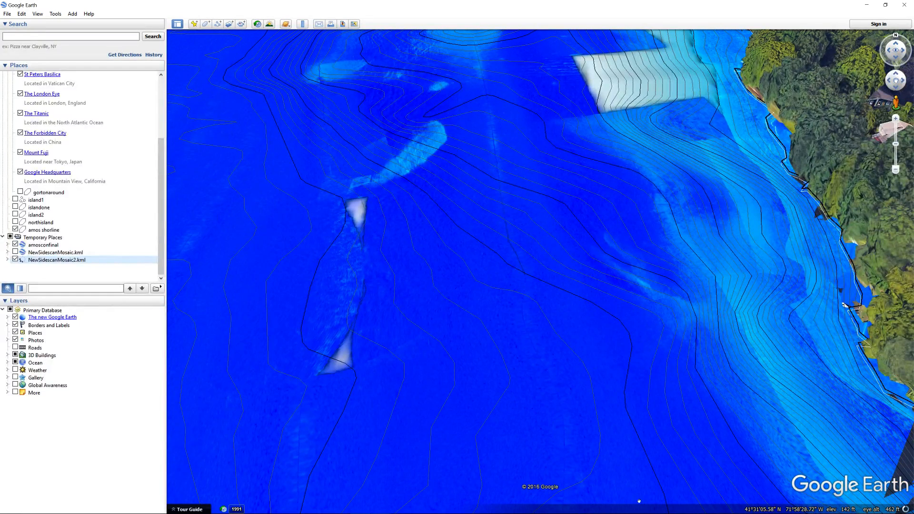
Step: Minimize Google Earth and ReefMaster and bring up the Open Broadcaster Software window
left_click(865, 5)
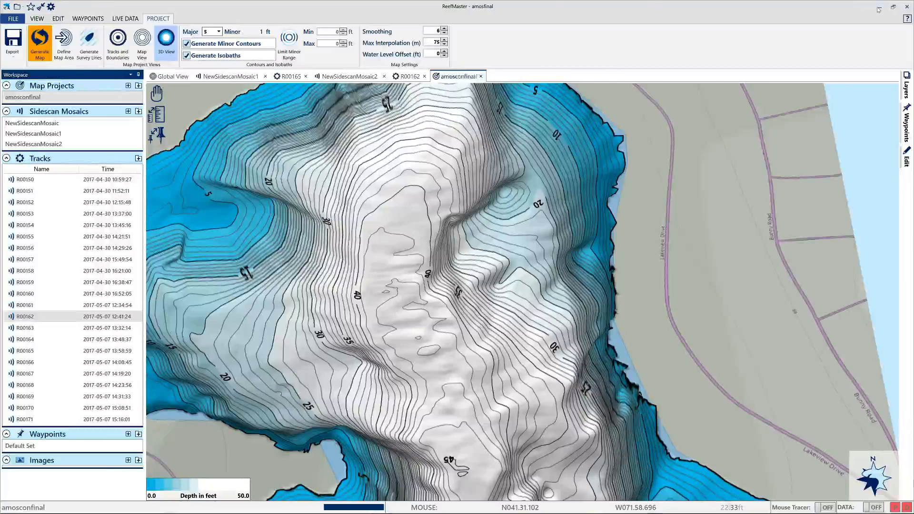
left_click(879, 8)
left_click(402, 506)
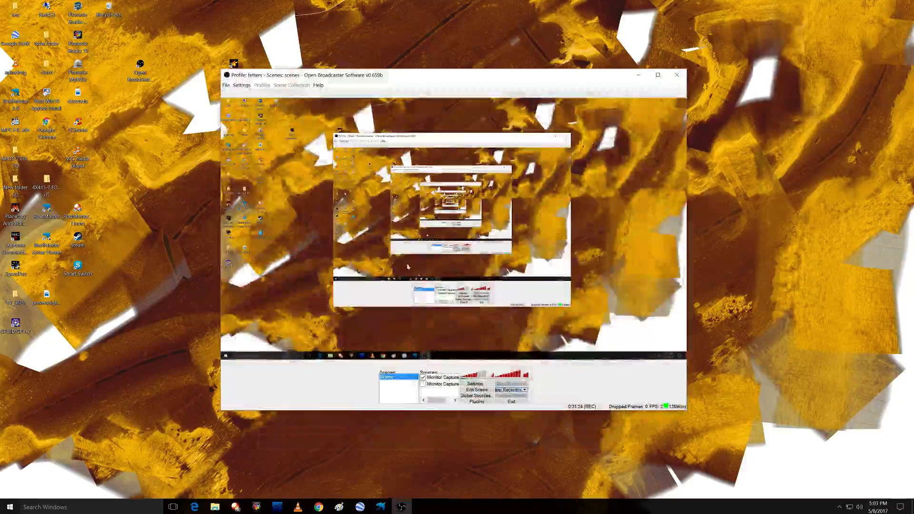